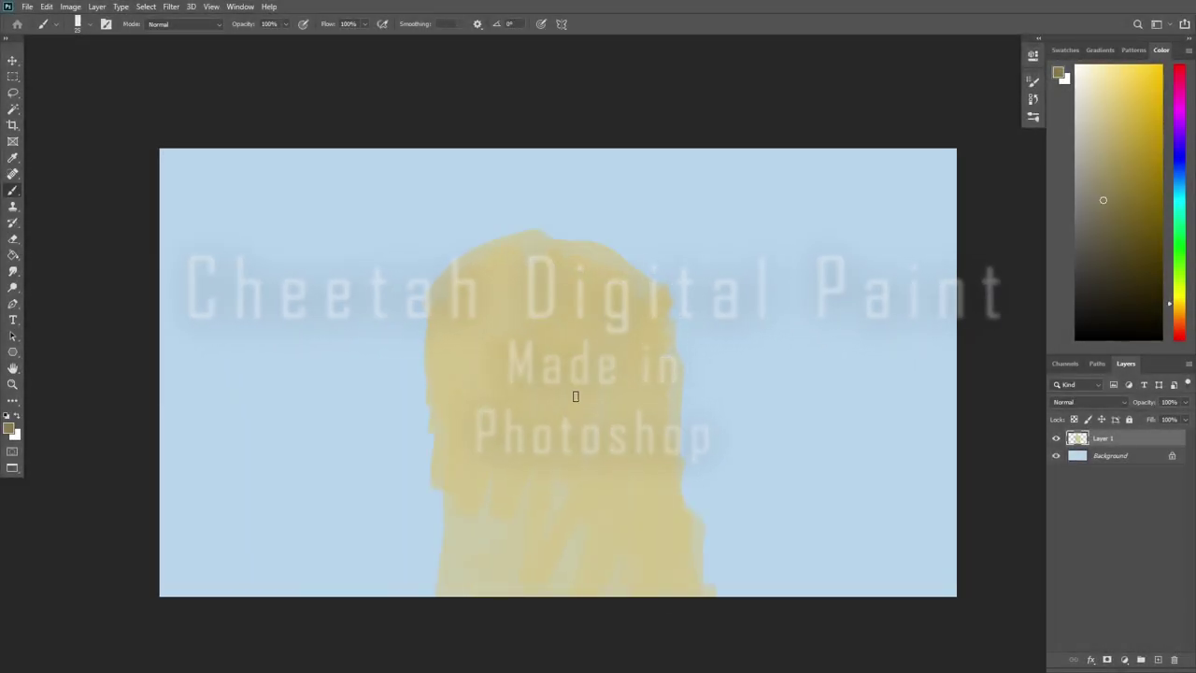
Paint a dark grey-brown brow stroke across the yellow head blob.
{"action": "mouse_move", "coordinate": [477, 372]}
{"action": "left_mouse_down"}
{"action": "mouse_move", "coordinate": [636, 372]}
{"action": "mouse_move", "coordinate": [575, 416]}
{"action": "mouse_move", "coordinate": [456, 374]}
{"action": "left_mouse_up"}
Sketch the cub's brows, nose line and eye curves in dark strokes, softening the brows and nose.
{"action": "left_click_drag", "start_coordinate": [582, 372], "coordinate": [656, 368]}
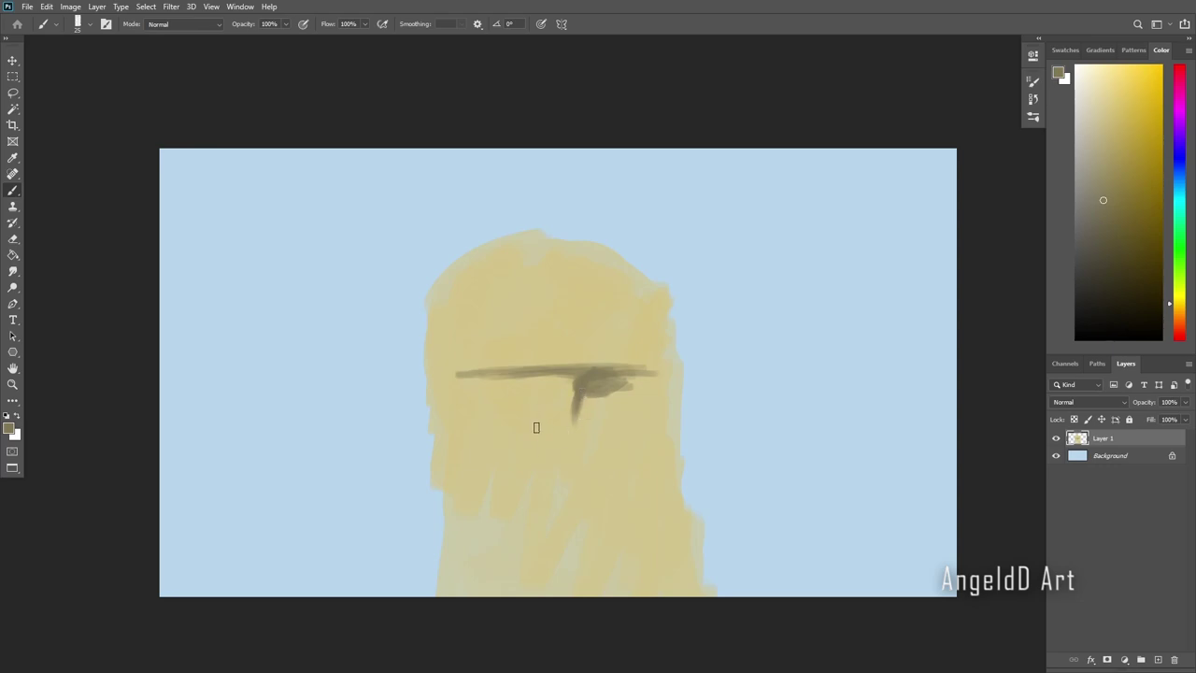
{"action": "left_click_drag", "start_coordinate": [520, 439], "coordinate": [561, 447]}
{"action": "left_click_drag", "start_coordinate": [580, 403], "coordinate": [607, 486]}
{"action": "left_click_drag", "start_coordinate": [518, 439], "coordinate": [564, 453]}
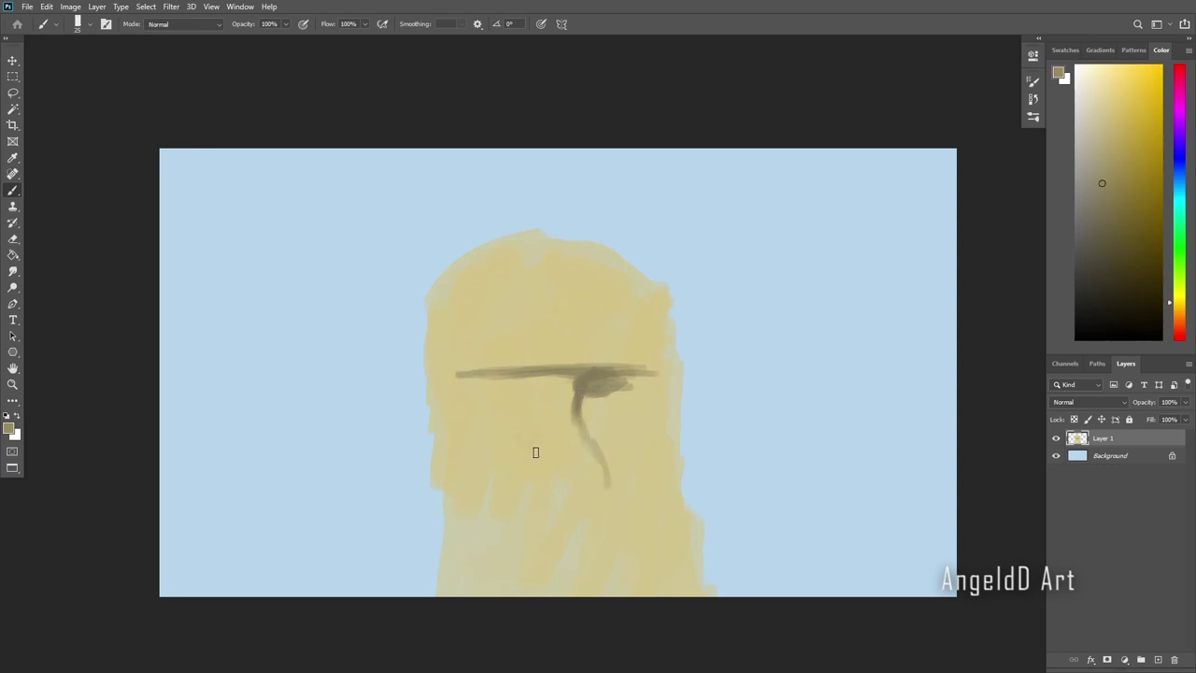
{"action": "mouse_move", "coordinate": [449, 374]}
{"action": "left_mouse_down"}
{"action": "mouse_move", "coordinate": [496, 397]}
{"action": "mouse_move", "coordinate": [654, 374]}
{"action": "mouse_move", "coordinate": [642, 379]}
{"action": "left_mouse_up"}
{"action": "left_click_drag", "start_coordinate": [539, 436], "coordinate": [583, 441]}
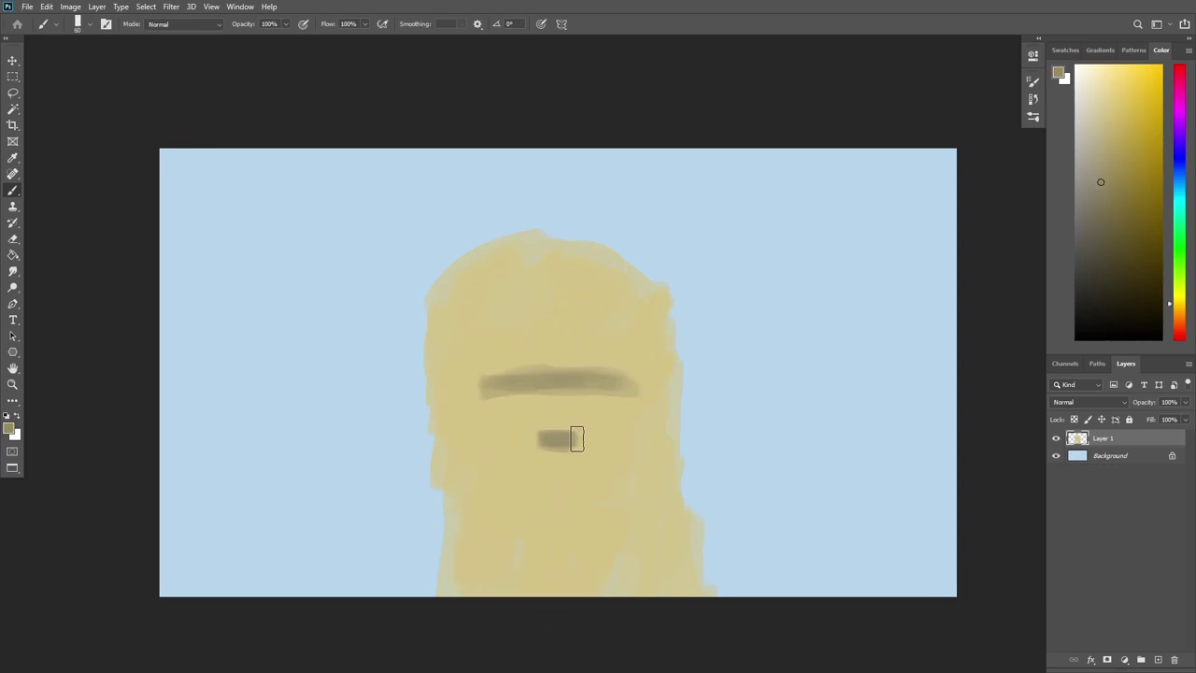
{"action": "mouse_move", "coordinate": [532, 381]}
{"action": "left_mouse_down"}
{"action": "mouse_move", "coordinate": [579, 381]}
{"action": "mouse_move", "coordinate": [602, 441]}
{"action": "mouse_move", "coordinate": [537, 490]}
{"action": "mouse_move", "coordinate": [635, 437]}
{"action": "left_mouse_up"}
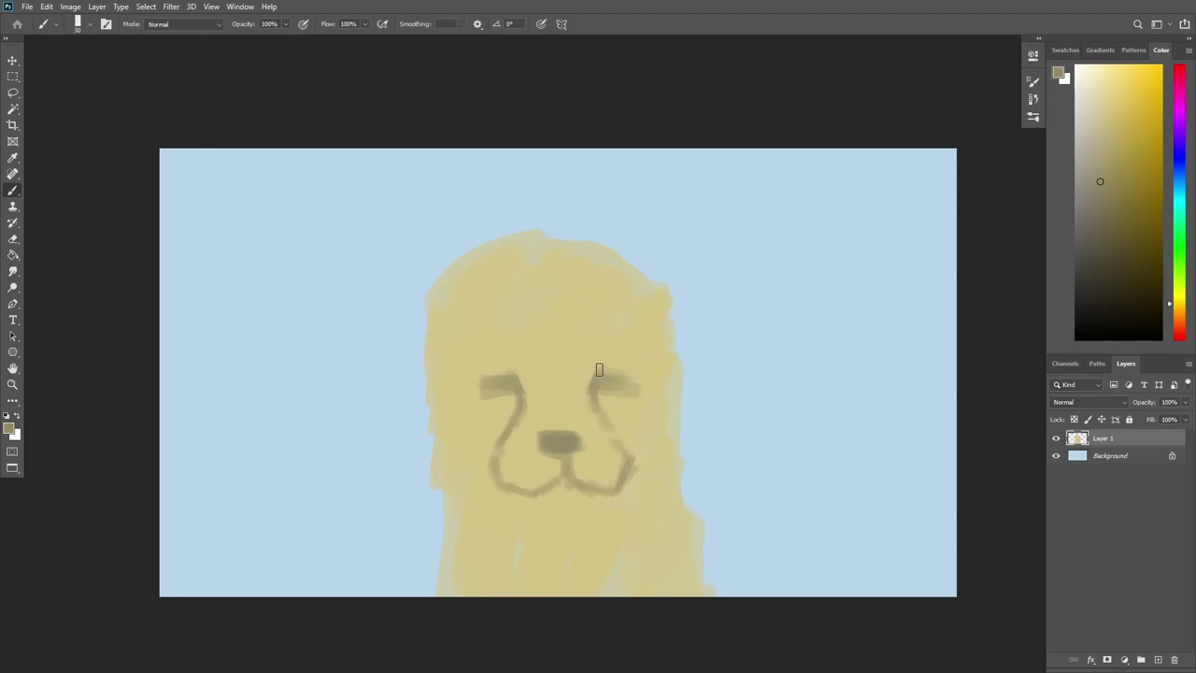
Add tear lines and a curved mouth, then paint both ears, filling the right one darker.
{"action": "left_click_drag", "start_coordinate": [598, 374], "coordinate": [635, 376]}
{"action": "left_click_drag", "start_coordinate": [477, 379], "coordinate": [514, 385]}
{"action": "left_click_drag", "start_coordinate": [549, 488], "coordinate": [495, 467]}
{"action": "left_click_drag", "start_coordinate": [670, 347], "coordinate": [699, 346]}
{"action": "left_click_drag", "start_coordinate": [659, 280], "coordinate": [691, 374]}
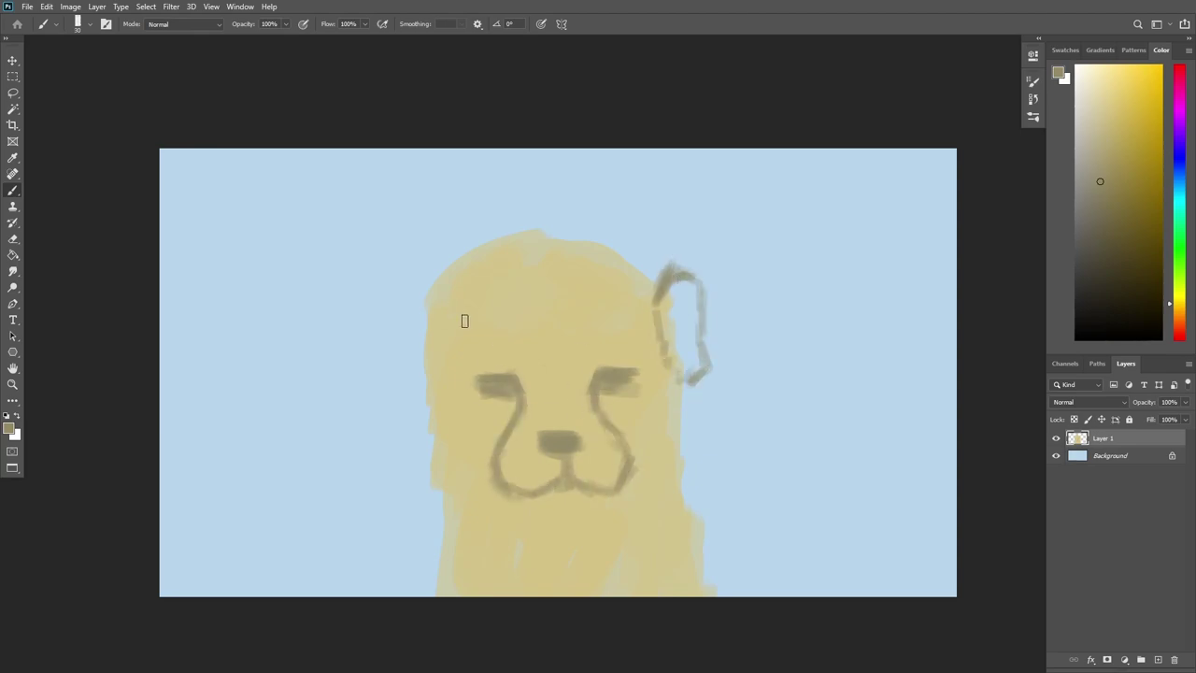
{"action": "left_click_drag", "start_coordinate": [666, 318], "coordinate": [680, 360]}
{"action": "mouse_move", "coordinate": [447, 312]}
{"action": "left_mouse_down"}
{"action": "mouse_move", "coordinate": [413, 281]}
{"action": "mouse_move", "coordinate": [420, 383]}
{"action": "left_mouse_up"}
{"action": "left_click_drag", "start_coordinate": [426, 281], "coordinate": [444, 299]}
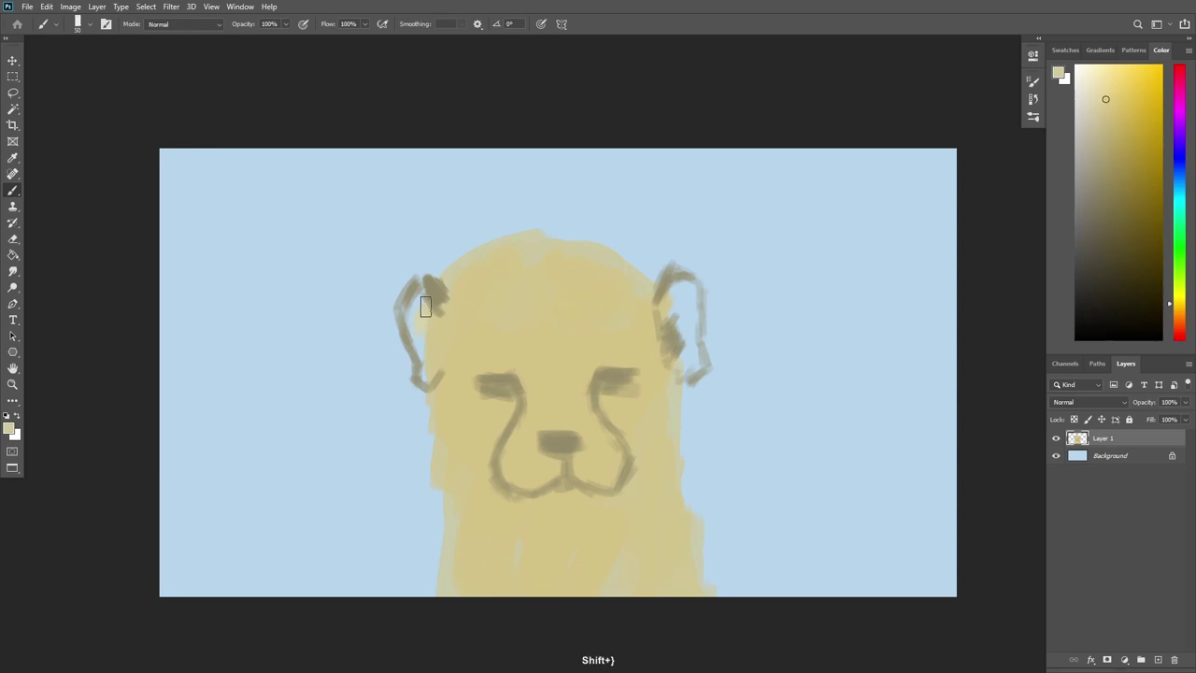
Add lighter yellow fur around the chin, cheeks and left side of the face.
{"action": "mouse_move", "coordinate": [559, 510]}
{"action": "left_mouse_down"}
{"action": "mouse_move", "coordinate": [593, 501]}
{"action": "mouse_move", "coordinate": [494, 401]}
{"action": "left_mouse_up"}
{"action": "left_click_drag", "start_coordinate": [476, 356], "coordinate": [654, 383]}
{"action": "left_click_drag", "start_coordinate": [425, 435], "coordinate": [457, 504]}
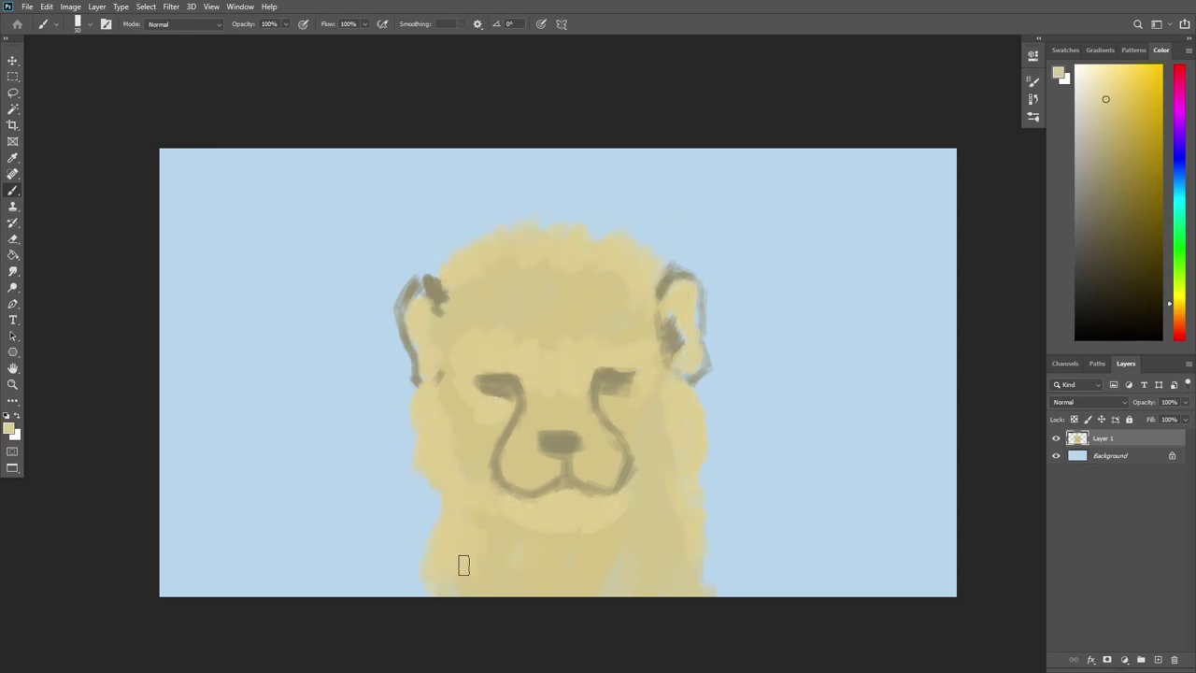
Darken the muzzle lines with a darker tan and a larger brush.
{"action": "left_click", "coordinate": [1106, 214]}
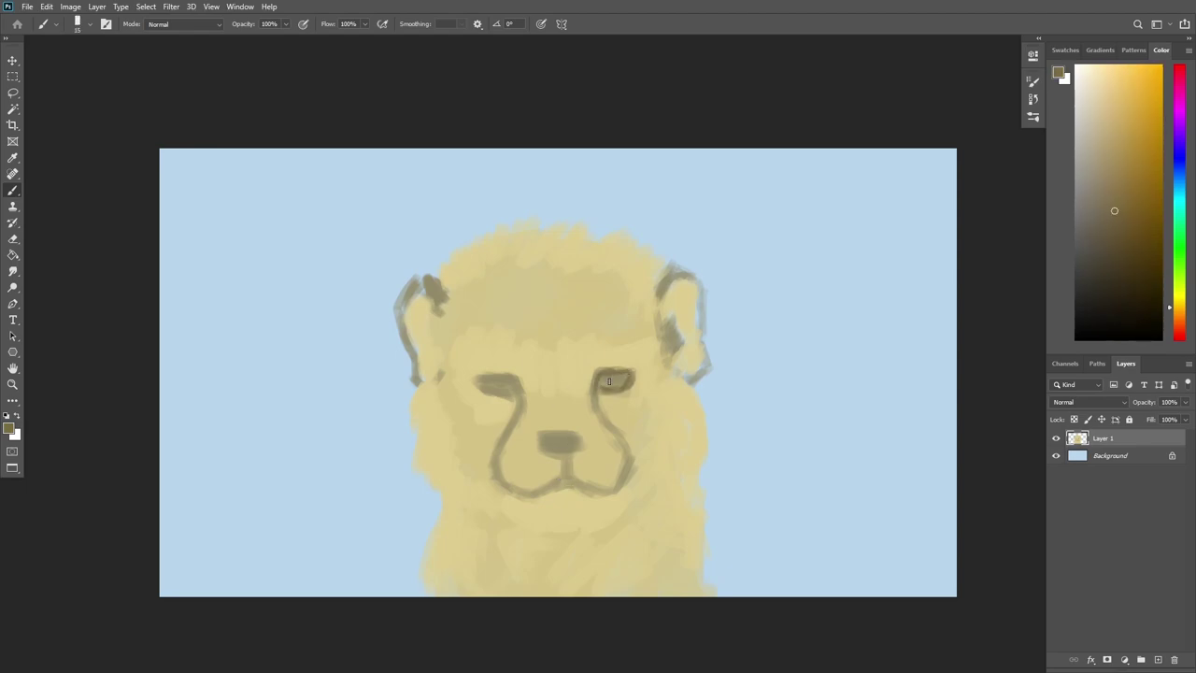
{"action": "left_click_drag", "start_coordinate": [502, 420], "coordinate": [495, 486]}
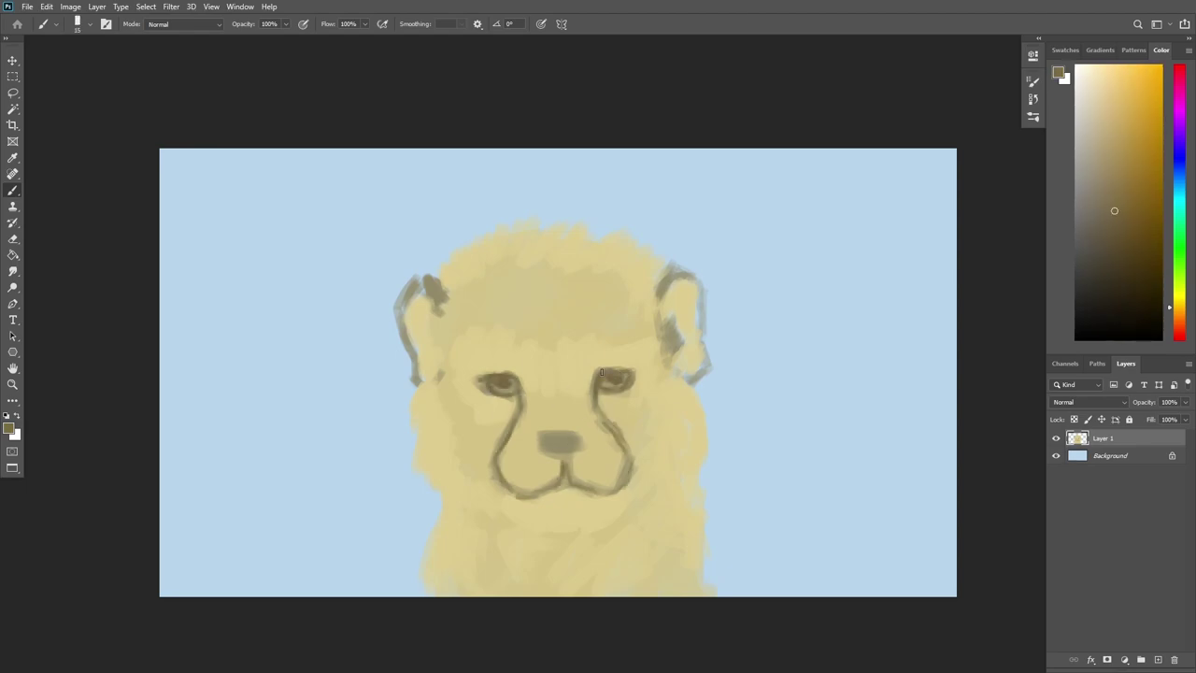
{"action": "key", "text": "l"}
{"action": "left_click_drag", "start_coordinate": [510, 346], "coordinate": [505, 504]}
{"action": "key", "text": "Return"}
{"action": "left_click", "coordinate": [1105, 106]}
Lasso the face, then scale it down and rotate it with a transform.
{"action": "key", "text": "l"}
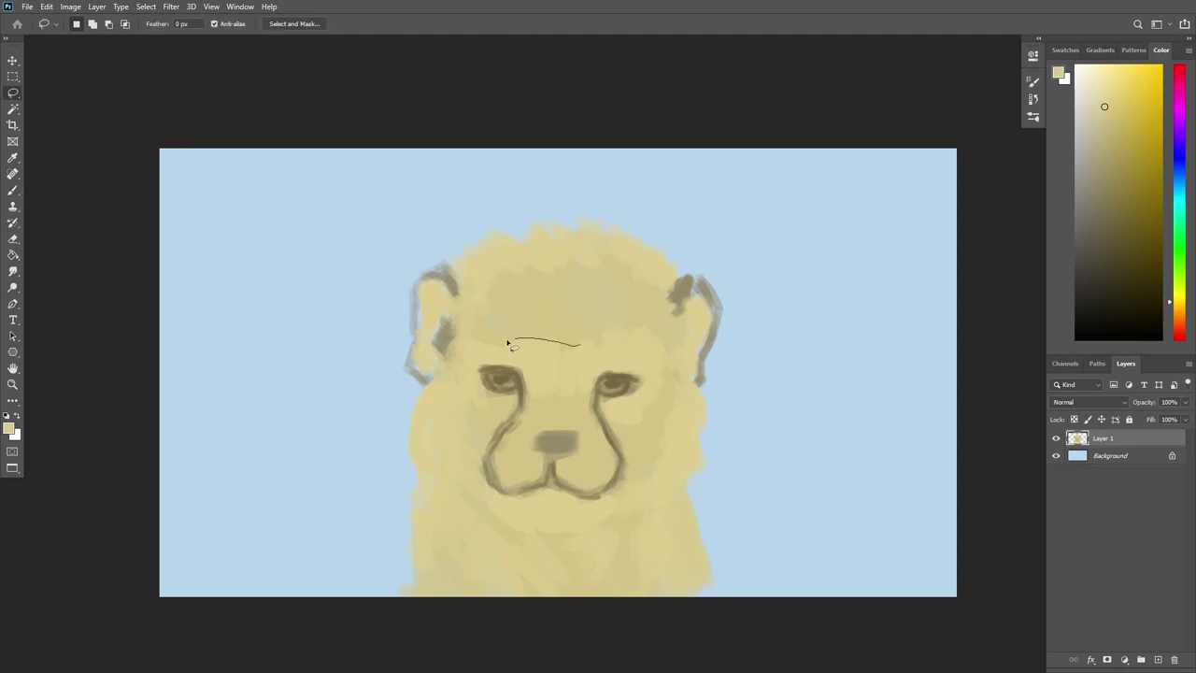
{"action": "left_click_drag", "start_coordinate": [508, 342], "coordinate": [500, 345]}
{"action": "key", "text": "ctrl+t"}
{"action": "left_click_drag", "start_coordinate": [426, 534], "coordinate": [447, 521]}
{"action": "key", "text": "Return"}
{"action": "key", "text": "ctrl+d"}
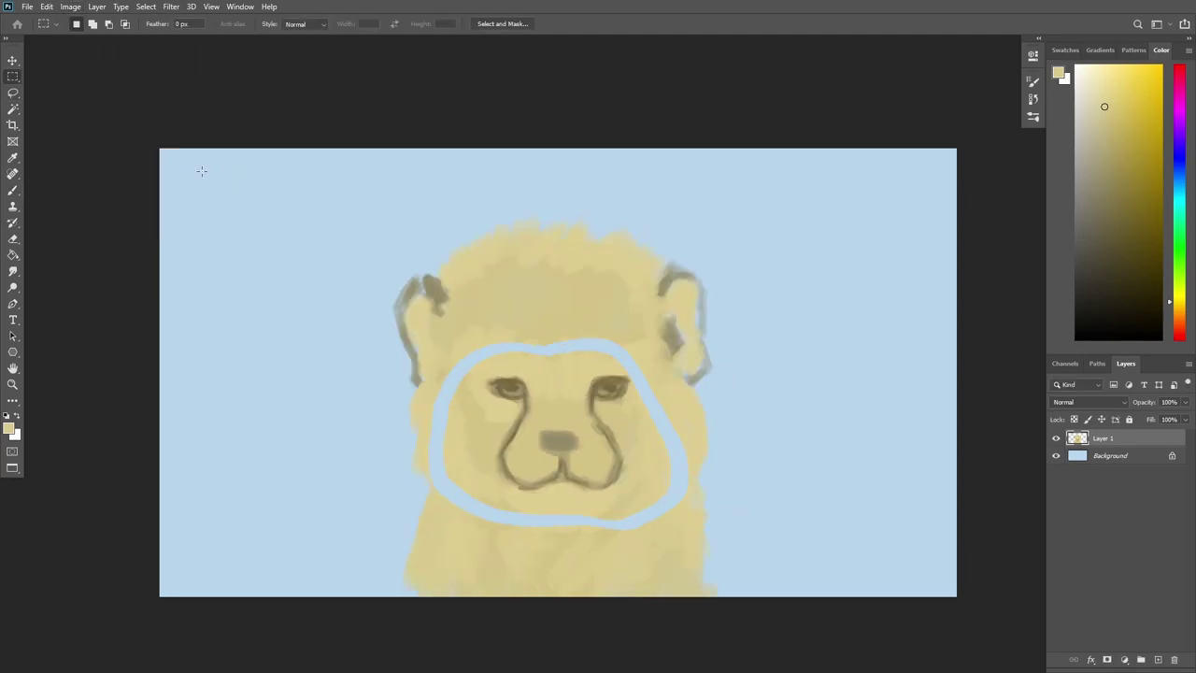
Paint over the blue ring around the face and add dark tan fur down the right side and chest.
{"action": "key", "text": "b"}
{"action": "mouse_move", "coordinate": [457, 355]}
{"action": "left_mouse_down"}
{"action": "mouse_move", "coordinate": [663, 492]}
{"action": "mouse_move", "coordinate": [583, 329]}
{"action": "left_mouse_up"}
{"action": "left_click", "coordinate": [1108, 182]}
{"action": "mouse_move", "coordinate": [631, 281]}
{"action": "left_mouse_down"}
{"action": "mouse_move", "coordinate": [691, 393]}
{"action": "mouse_move", "coordinate": [579, 545]}
{"action": "mouse_move", "coordinate": [655, 401]}
{"action": "mouse_move", "coordinate": [553, 589]}
{"action": "mouse_move", "coordinate": [622, 262]}
{"action": "mouse_move", "coordinate": [430, 414]}
{"action": "mouse_move", "coordinate": [467, 570]}
{"action": "left_mouse_up"}
Brighten the face and mane with light yellow, and add orange on the nose bridge, cheeks, forehead and ears.
{"action": "left_click", "coordinate": [537, 360], "text": "alt"}
{"action": "mouse_move", "coordinate": [524, 387]}
{"action": "left_mouse_down"}
{"action": "mouse_move", "coordinate": [524, 468]}
{"action": "mouse_move", "coordinate": [571, 486]}
{"action": "mouse_move", "coordinate": [486, 275]}
{"action": "mouse_move", "coordinate": [427, 449]}
{"action": "mouse_move", "coordinate": [641, 582]}
{"action": "mouse_move", "coordinate": [692, 270]}
{"action": "left_mouse_up"}
{"action": "mouse_move", "coordinate": [579, 370]}
{"action": "left_mouse_down"}
{"action": "mouse_move", "coordinate": [582, 422]}
{"action": "mouse_move", "coordinate": [531, 430]}
{"action": "mouse_move", "coordinate": [633, 459]}
{"action": "mouse_move", "coordinate": [486, 368]}
{"action": "mouse_move", "coordinate": [680, 322]}
{"action": "left_mouse_up"}
{"action": "left_click", "coordinate": [680, 322], "text": "alt"}
{"action": "mouse_move", "coordinate": [496, 337]}
{"action": "left_mouse_down"}
{"action": "mouse_move", "coordinate": [609, 336]}
{"action": "mouse_move", "coordinate": [485, 454]}
{"action": "mouse_move", "coordinate": [622, 342]}
{"action": "mouse_move", "coordinate": [664, 556]}
{"action": "mouse_move", "coordinate": [635, 342]}
{"action": "left_mouse_up"}
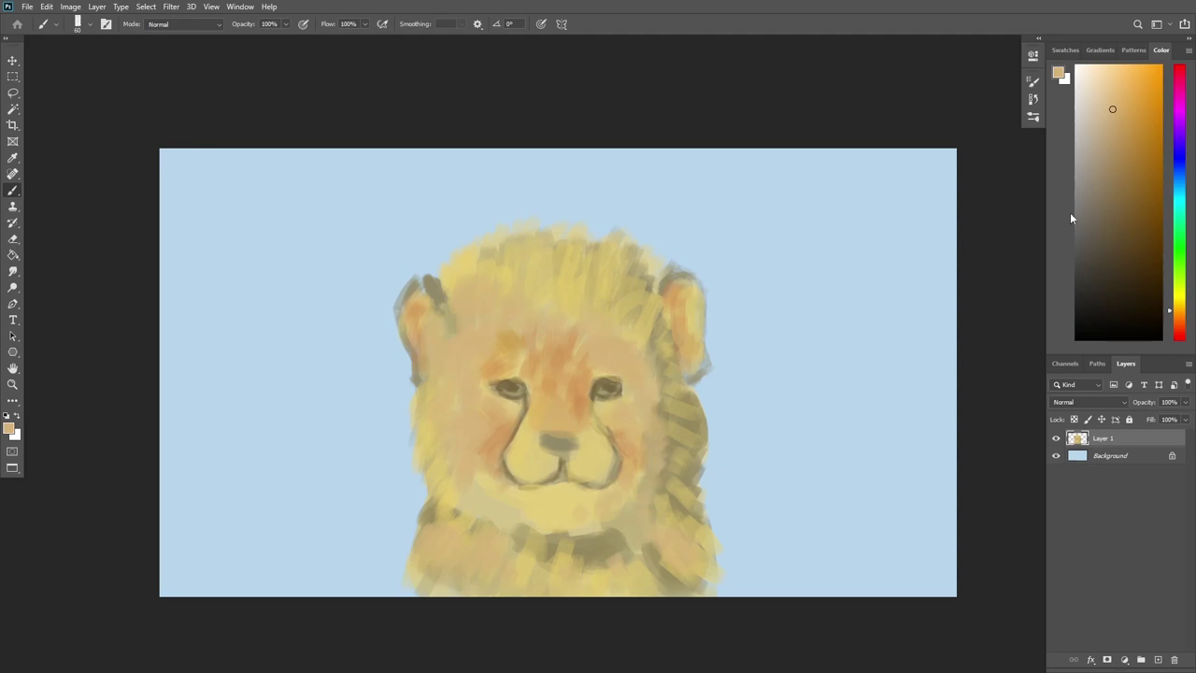
With the brush enlarged to 45, paint dark brown across the neck and right cheek.
{"action": "left_click", "coordinate": [594, 376], "text": "alt"}
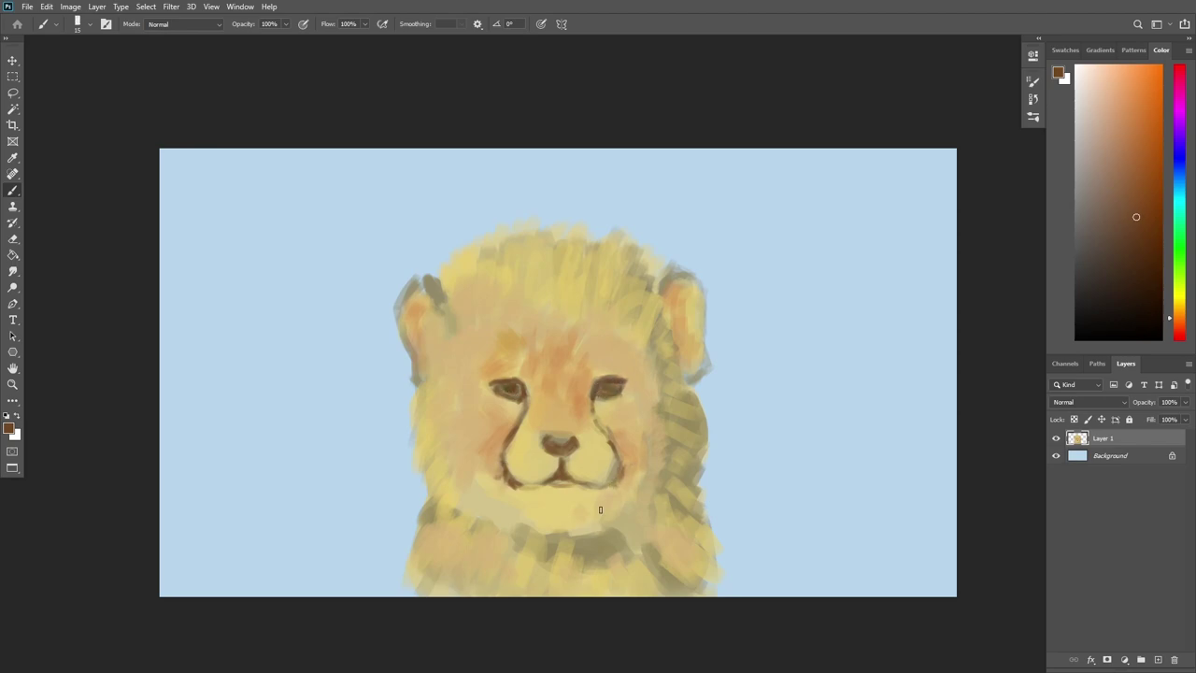
{"action": "key", "text": "bracketright"}
{"action": "key", "text": "bracketright"}
{"action": "key", "text": "bracketright"}
{"action": "mouse_move", "coordinate": [600, 509]}
{"action": "left_mouse_down"}
{"action": "mouse_move", "coordinate": [569, 533]}
{"action": "mouse_move", "coordinate": [648, 405]}
{"action": "mouse_move", "coordinate": [630, 531]}
{"action": "mouse_move", "coordinate": [646, 403]}
{"action": "mouse_move", "coordinate": [655, 542]}
{"action": "left_mouse_up"}
{"action": "left_click_drag", "start_coordinate": [439, 523], "coordinate": [494, 542]}
{"action": "mouse_move", "coordinate": [654, 486]}
{"action": "left_mouse_down"}
{"action": "mouse_move", "coordinate": [689, 374]}
{"action": "mouse_move", "coordinate": [617, 233]}
{"action": "left_mouse_up"}
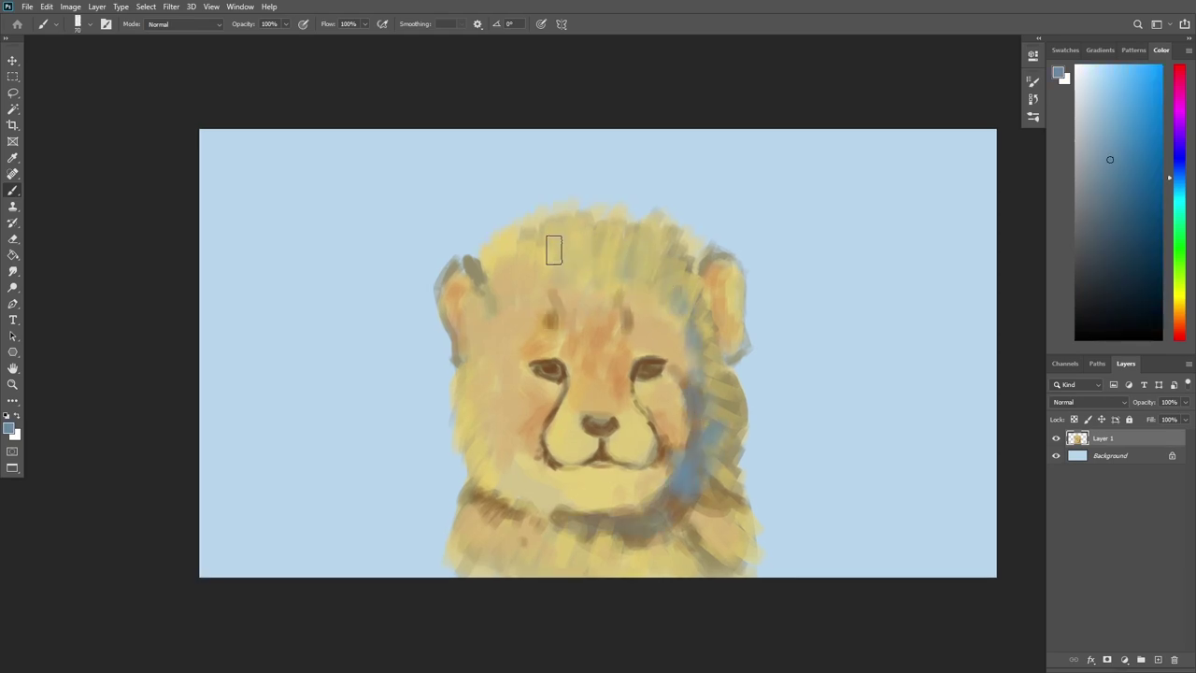
Shade the neck, right side and forehead with blue-grey strokes.
{"action": "left_click_drag", "start_coordinate": [673, 467], "coordinate": [551, 551]}
{"action": "mouse_move", "coordinate": [719, 280]}
{"action": "left_mouse_down"}
{"action": "mouse_move", "coordinate": [678, 534]}
{"action": "mouse_move", "coordinate": [555, 540]}
{"action": "left_mouse_up"}
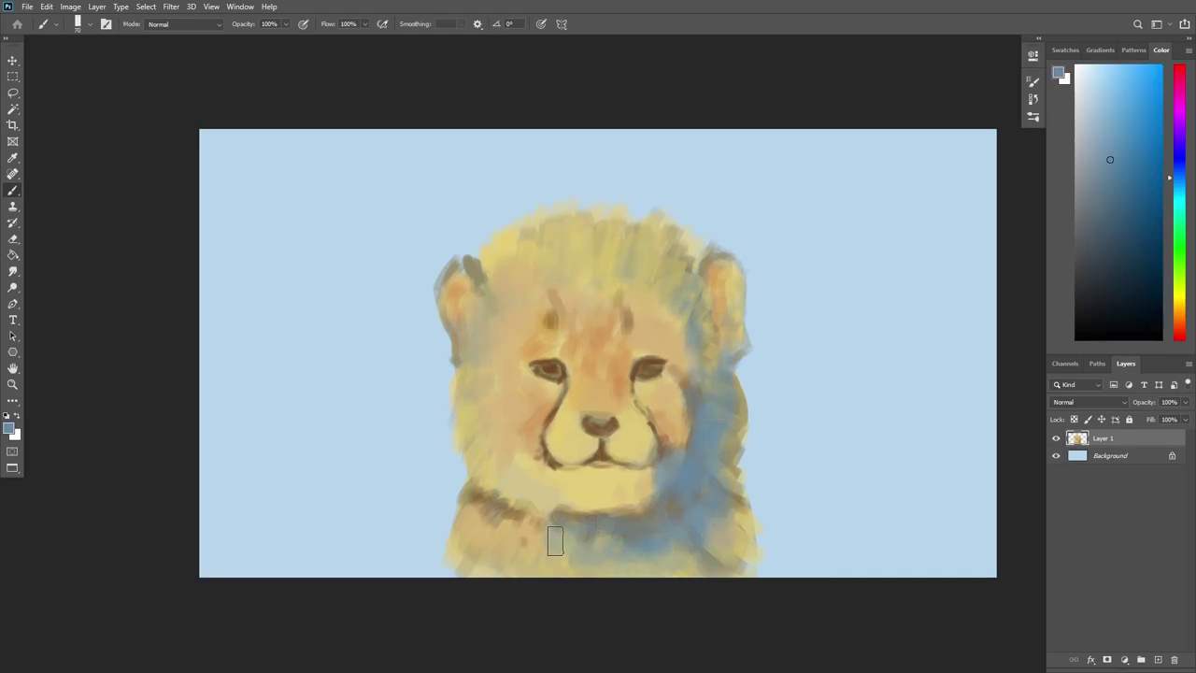
{"action": "left_click_drag", "start_coordinate": [683, 439], "coordinate": [710, 355]}
{"action": "mouse_move", "coordinate": [729, 477]}
{"action": "left_mouse_down"}
{"action": "mouse_move", "coordinate": [577, 553]}
{"action": "mouse_move", "coordinate": [468, 505]}
{"action": "left_mouse_up"}
{"action": "mouse_move", "coordinate": [683, 318]}
{"action": "left_mouse_down"}
{"action": "mouse_move", "coordinate": [716, 355]}
{"action": "mouse_move", "coordinate": [654, 243]}
{"action": "left_mouse_up"}
Finish the neck shading, then cover the Background layer with broad blue strokes.
{"action": "left_click_drag", "start_coordinate": [561, 280], "coordinate": [542, 327]}
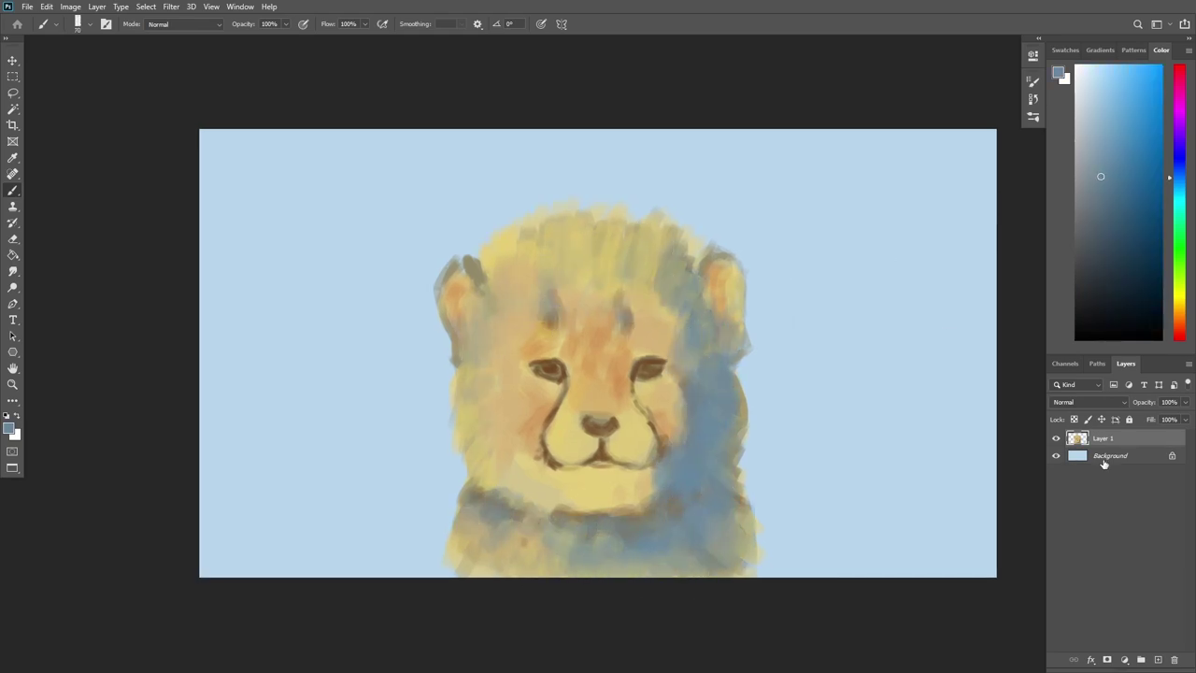
{"action": "left_click", "coordinate": [1104, 458]}
{"action": "left_click_drag", "start_coordinate": [215, 374], "coordinate": [313, 552]}
{"action": "left_click_drag", "start_coordinate": [243, 327], "coordinate": [560, 149]}
{"action": "left_click_drag", "start_coordinate": [318, 374], "coordinate": [607, 168]}
{"action": "mouse_move", "coordinate": [991, 467]}
{"action": "left_mouse_down"}
{"action": "mouse_move", "coordinate": [708, 514]}
{"action": "mouse_move", "coordinate": [849, 347]}
{"action": "mouse_move", "coordinate": [844, 334]}
{"action": "left_mouse_up"}
Repaint the background in mid-blue tones and sweep brown bands across the upper right.
{"action": "left_click_drag", "start_coordinate": [281, 467], "coordinate": [814, 293]}
{"action": "mouse_move", "coordinate": [262, 393]}
{"action": "left_mouse_down"}
{"action": "mouse_move", "coordinate": [423, 206]}
{"action": "mouse_move", "coordinate": [900, 301]}
{"action": "left_mouse_up"}
{"action": "left_click_drag", "start_coordinate": [720, 215], "coordinate": [990, 374]}
{"action": "left_click_drag", "start_coordinate": [374, 187], "coordinate": [1036, 347]}
{"action": "left_click_drag", "start_coordinate": [897, 187], "coordinate": [996, 150]}
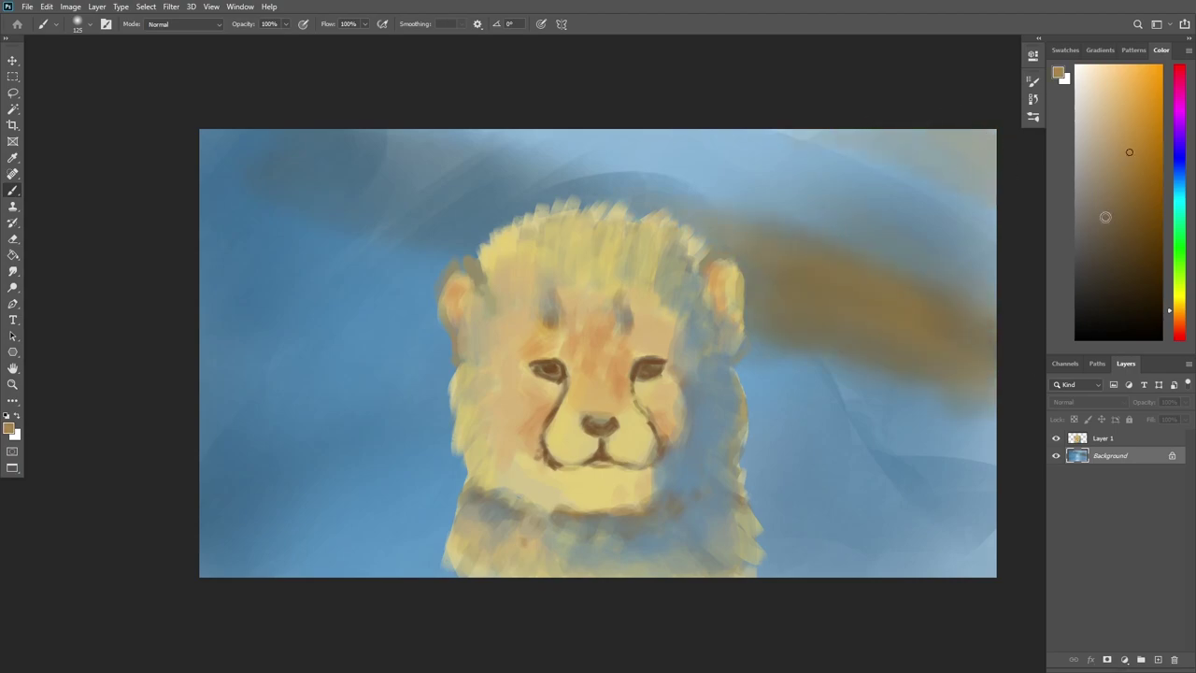
Paint dark blue over the upper-left background with a 700 brush, undoing blue strokes over the brown bands.
{"action": "left_click", "coordinate": [1174, 178]}
{"action": "left_click", "coordinate": [1139, 235]}
{"action": "key", "text": "bracketright"}
{"action": "key", "text": "bracketright"}
{"action": "key", "text": "bracketright"}
{"action": "left_click_drag", "start_coordinate": [280, 159], "coordinate": [365, 351]}
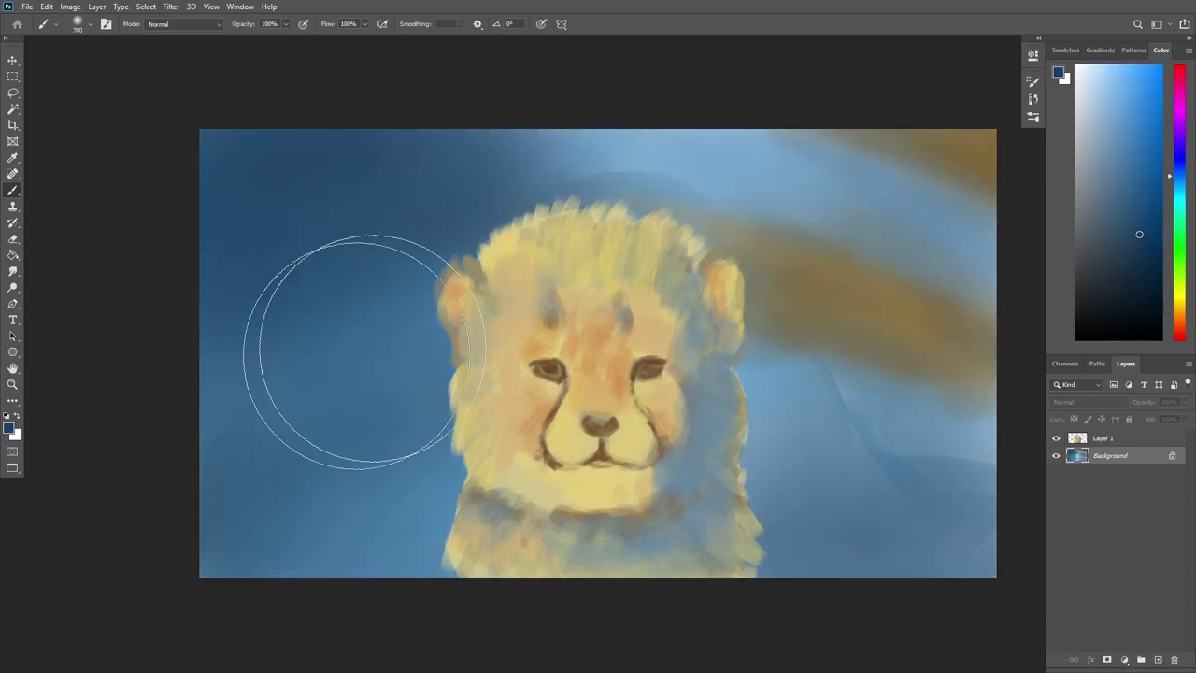
{"action": "left_click", "coordinate": [1131, 187]}
{"action": "left_click_drag", "start_coordinate": [897, 187], "coordinate": [689, 227]}
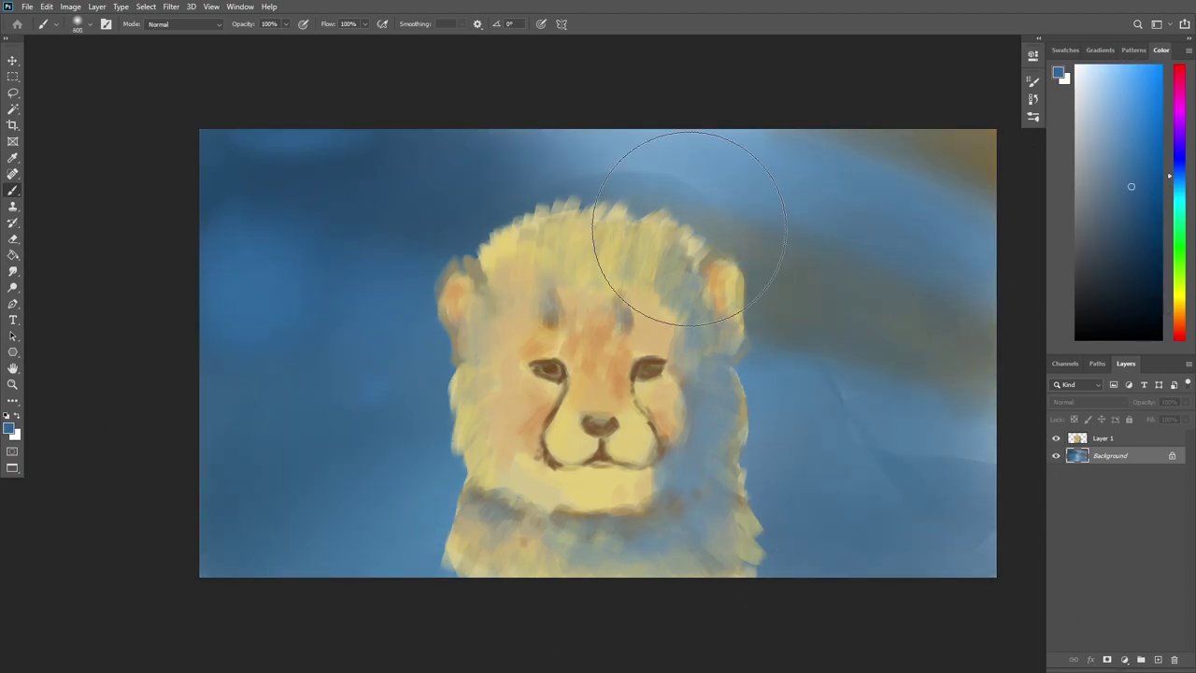
{"action": "key", "text": "ctrl+z"}
With a 400 brush, smooth the lower-right background in lighter blue and darken the lower-left.
{"action": "left_click", "coordinate": [1112, 245]}
{"action": "key", "text": "ctrl+z"}
{"action": "key", "text": "ctrl+z"}
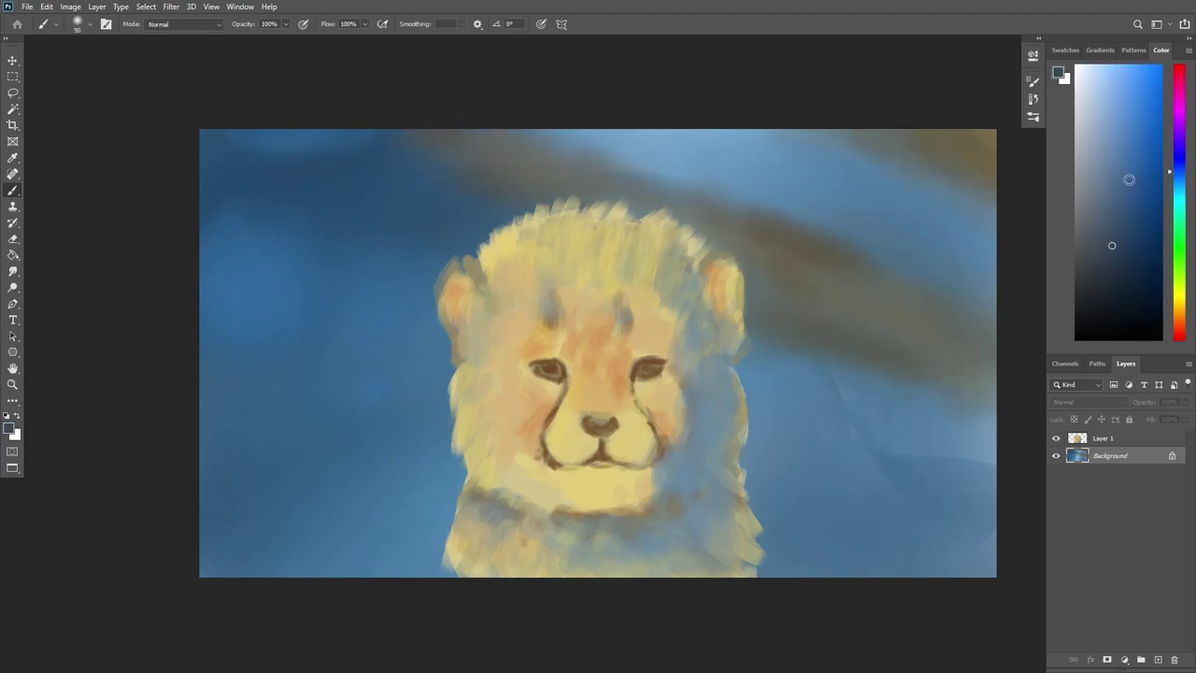
{"action": "left_click", "coordinate": [1122, 197]}
{"action": "key", "text": "bracketright"}
{"action": "key", "text": "bracketright"}
{"action": "key", "text": "bracketright"}
{"action": "left_click_drag", "start_coordinate": [916, 542], "coordinate": [841, 393]}
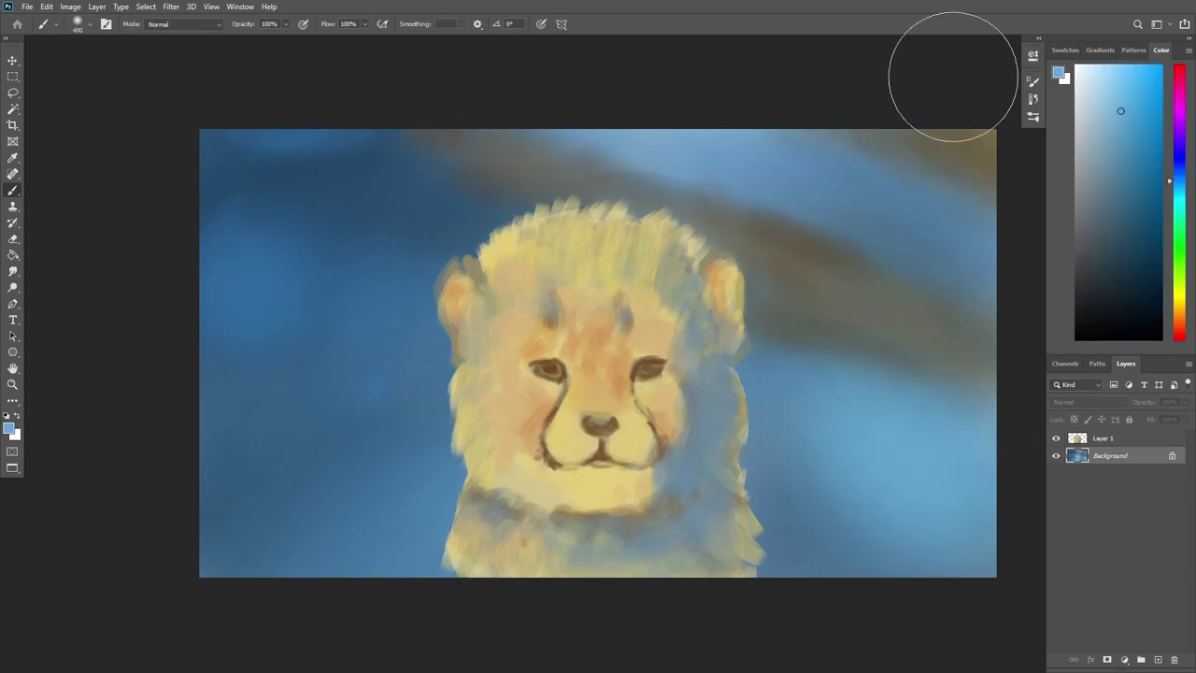
{"action": "left_click", "coordinate": [270, 551], "text": "alt"}
{"action": "mouse_move", "coordinate": [270, 551]}
{"action": "left_mouse_down"}
{"action": "mouse_move", "coordinate": [166, 302]}
{"action": "mouse_move", "coordinate": [374, 561]}
{"action": "left_mouse_up"}
With a smaller brush, paint and soften dark blue along the head's right edge, right cheek and ear.
{"action": "key", "text": "alt+bracketright"}
{"action": "key", "text": "bracketleft"}
{"action": "key", "text": "bracketleft"}
{"action": "key", "text": "bracketleft"}
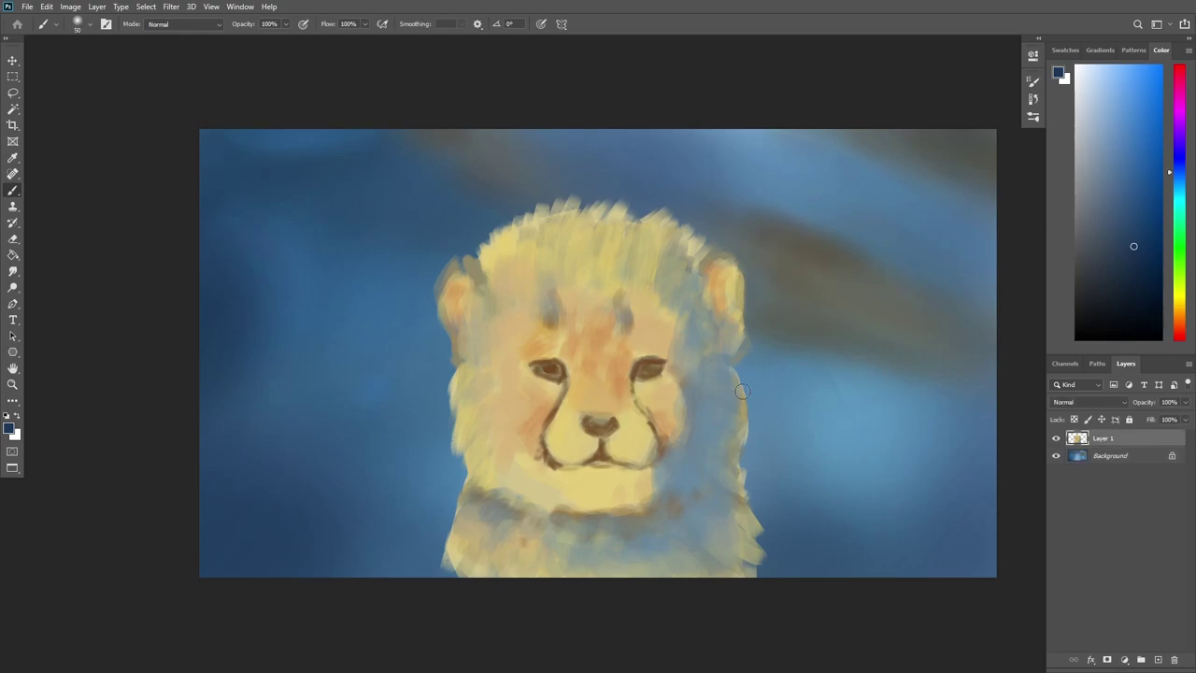
{"action": "left_click_drag", "start_coordinate": [741, 391], "coordinate": [742, 423]}
{"action": "left_click_drag", "start_coordinate": [729, 304], "coordinate": [715, 341]}
{"action": "left_click_drag", "start_coordinate": [738, 271], "coordinate": [727, 424]}
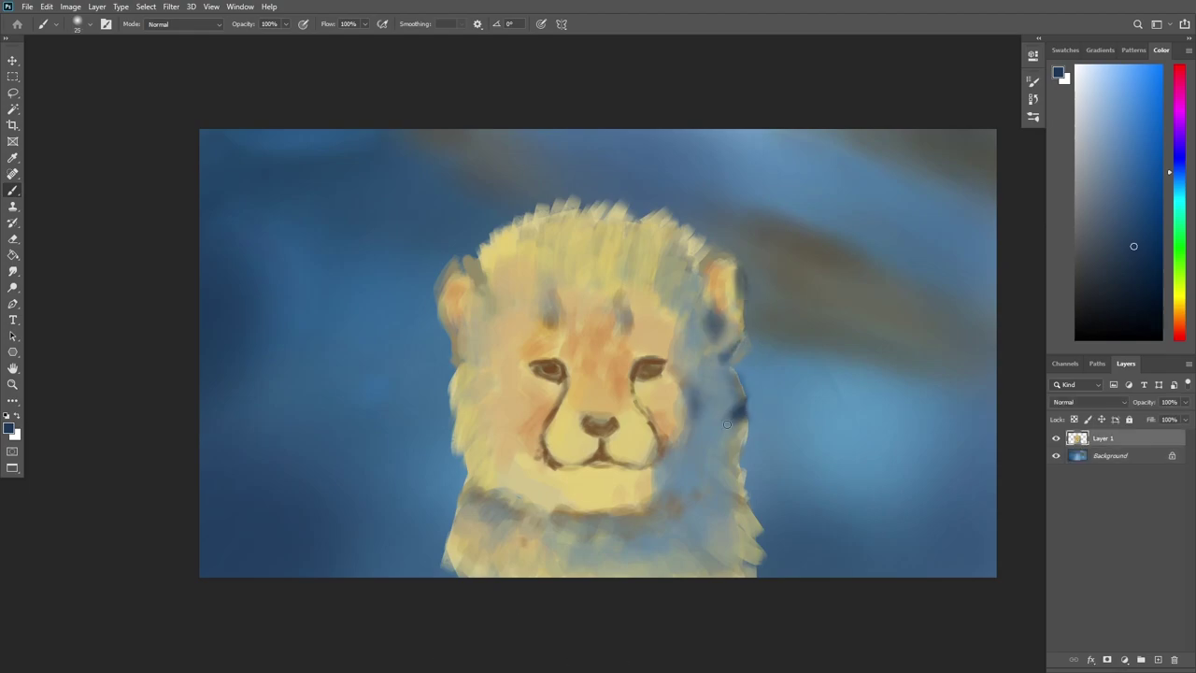
{"action": "left_click_drag", "start_coordinate": [698, 387], "coordinate": [738, 425]}
{"action": "left_click_drag", "start_coordinate": [734, 318], "coordinate": [729, 365]}
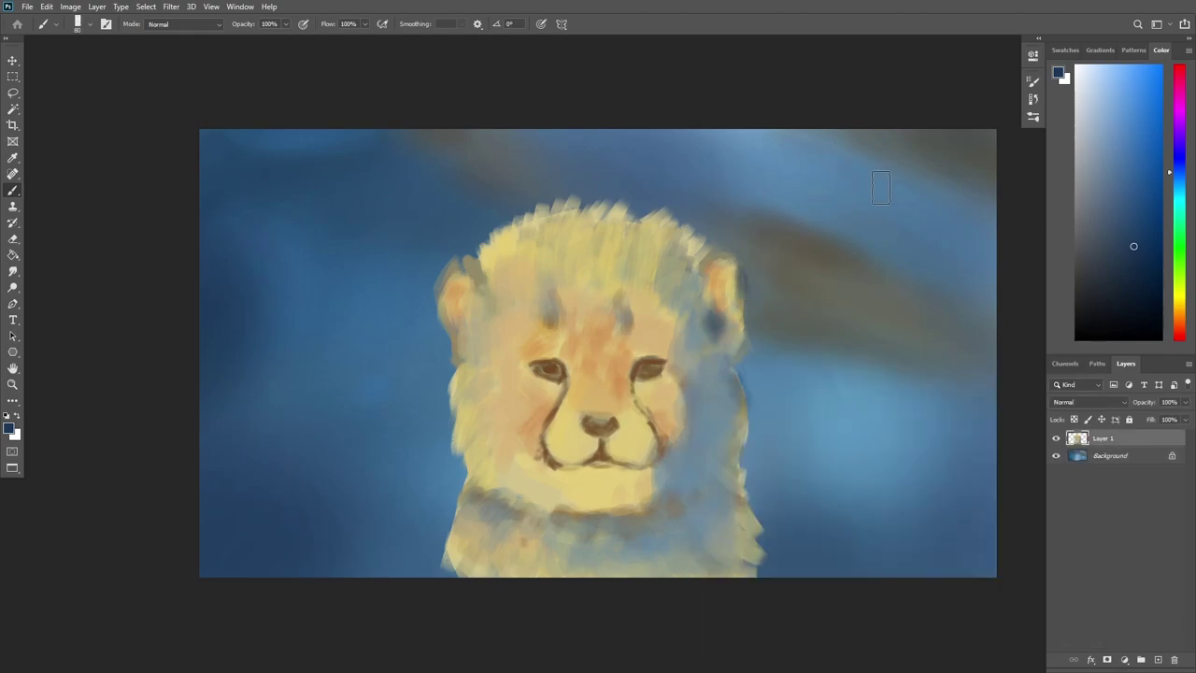
Paint olive greyish-tan over the left side of the head, left cheek and chest.
{"action": "left_click", "coordinate": [504, 308], "text": "alt"}
{"action": "mouse_move", "coordinate": [496, 337]}
{"action": "left_mouse_down"}
{"action": "mouse_move", "coordinate": [566, 272]}
{"action": "mouse_move", "coordinate": [467, 393]}
{"action": "left_mouse_up"}
{"action": "left_click_drag", "start_coordinate": [467, 374], "coordinate": [507, 433]}
{"action": "mouse_move", "coordinate": [486, 355]}
{"action": "left_mouse_down"}
{"action": "mouse_move", "coordinate": [471, 526]}
{"action": "mouse_move", "coordinate": [667, 561]}
{"action": "mouse_move", "coordinate": [673, 326]}
{"action": "mouse_move", "coordinate": [627, 307]}
{"action": "left_mouse_up"}
Darken the strokes around the mouth and muzzle with a reddish orange-brown.
{"action": "left_click", "coordinate": [1136, 217]}
{"action": "left_click", "coordinate": [1175, 323]}
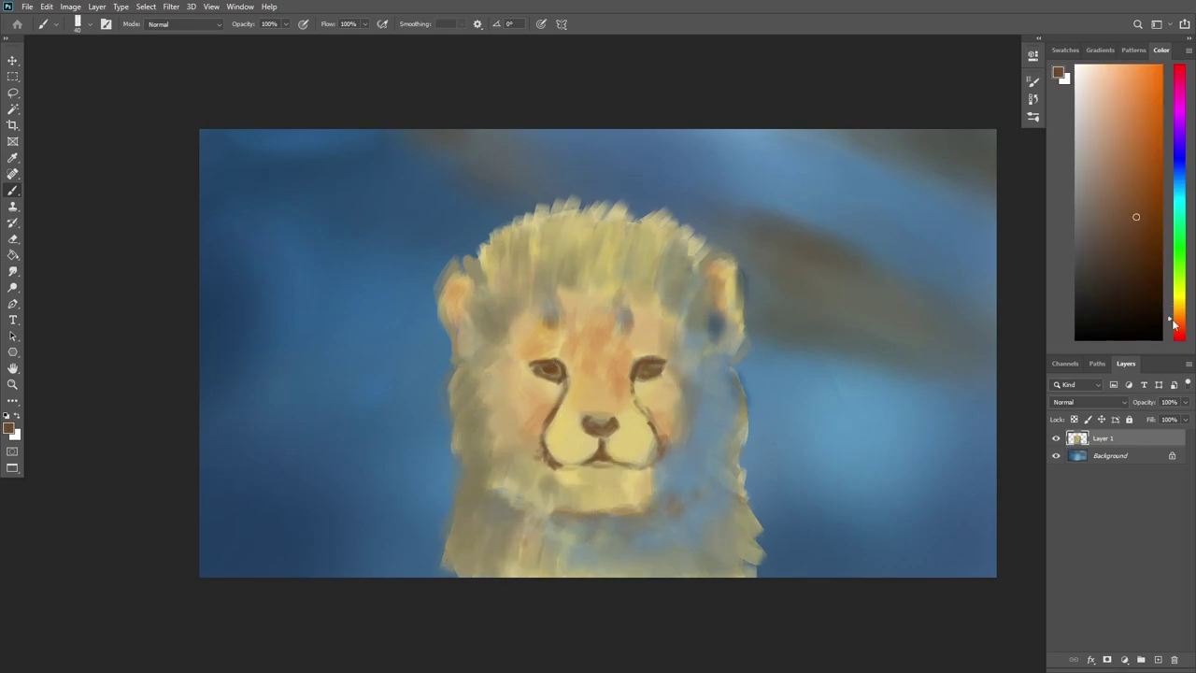
{"action": "left_click_drag", "start_coordinate": [1175, 323], "coordinate": [1174, 328]}
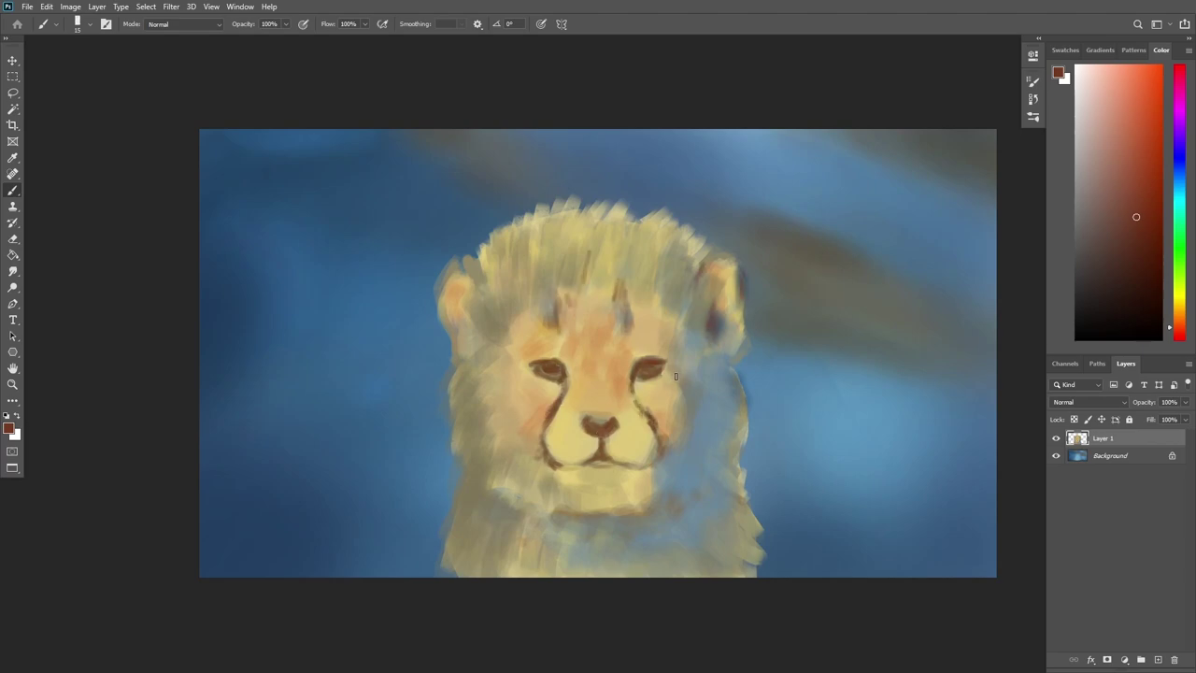
{"action": "left_click", "coordinate": [624, 447], "text": "alt"}
{"action": "mouse_move", "coordinate": [581, 450]}
{"action": "left_mouse_down"}
{"action": "mouse_move", "coordinate": [598, 468]}
{"action": "mouse_move", "coordinate": [626, 444]}
{"action": "mouse_move", "coordinate": [626, 397]}
{"action": "mouse_move", "coordinate": [607, 455]}
{"action": "left_mouse_up"}
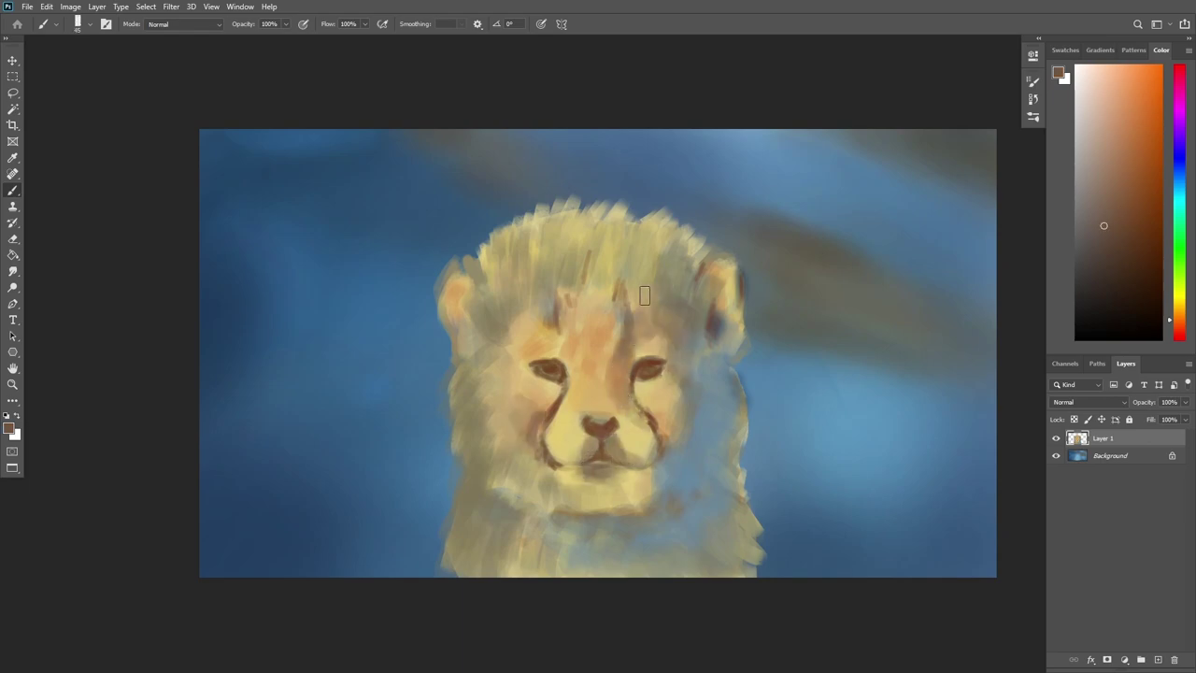
With a soft brush, shade the right ear, cheeks, chin, forehead and chest in sampled dark grey-blue.
{"action": "left_click", "coordinate": [721, 318], "text": "alt"}
{"action": "key", "text": "shift+bracketleft"}
{"action": "left_click_drag", "start_coordinate": [722, 318], "coordinate": [743, 307]}
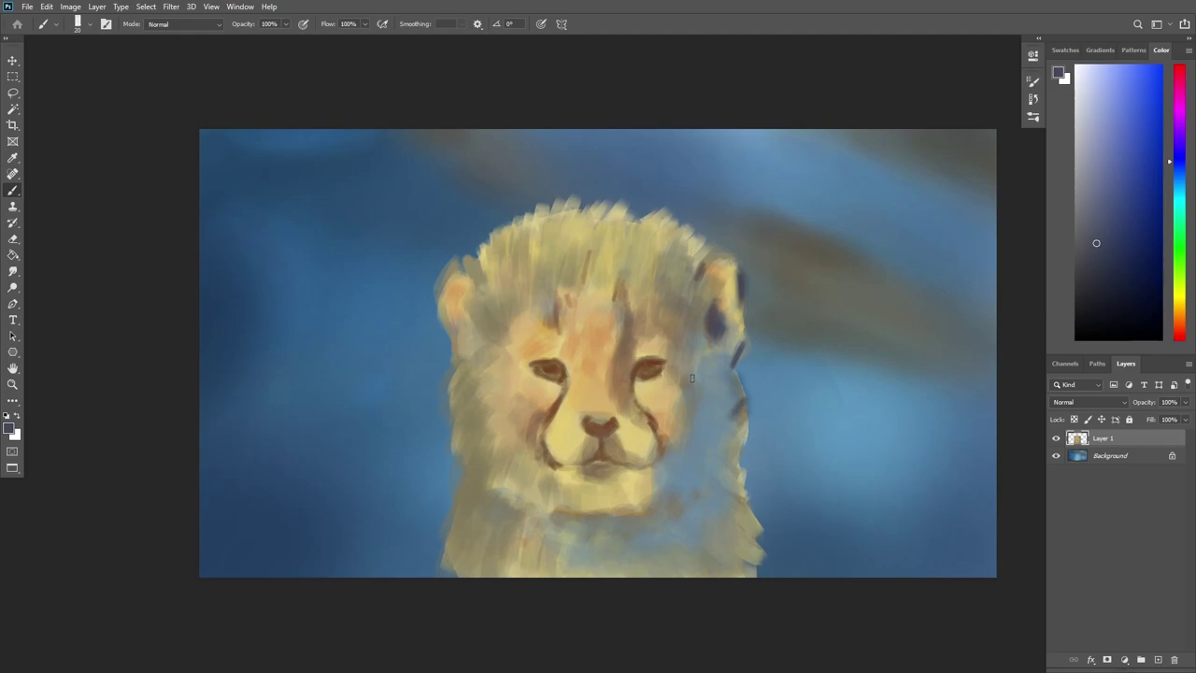
{"action": "mouse_move", "coordinate": [692, 377]}
{"action": "left_mouse_down"}
{"action": "mouse_move", "coordinate": [624, 528]}
{"action": "mouse_move", "coordinate": [654, 523]}
{"action": "mouse_move", "coordinate": [710, 449]}
{"action": "mouse_move", "coordinate": [627, 335]}
{"action": "mouse_move", "coordinate": [451, 355]}
{"action": "mouse_move", "coordinate": [501, 523]}
{"action": "mouse_move", "coordinate": [570, 547]}
{"action": "mouse_move", "coordinate": [500, 567]}
{"action": "mouse_move", "coordinate": [674, 414]}
{"action": "mouse_move", "coordinate": [636, 486]}
{"action": "mouse_move", "coordinate": [711, 281]}
{"action": "left_mouse_up"}
{"action": "mouse_move", "coordinate": [710, 281]}
{"action": "left_mouse_down"}
{"action": "mouse_move", "coordinate": [606, 308]}
{"action": "mouse_move", "coordinate": [570, 281]}
{"action": "left_mouse_up"}
{"action": "left_click_drag", "start_coordinate": [570, 280], "coordinate": [454, 421]}
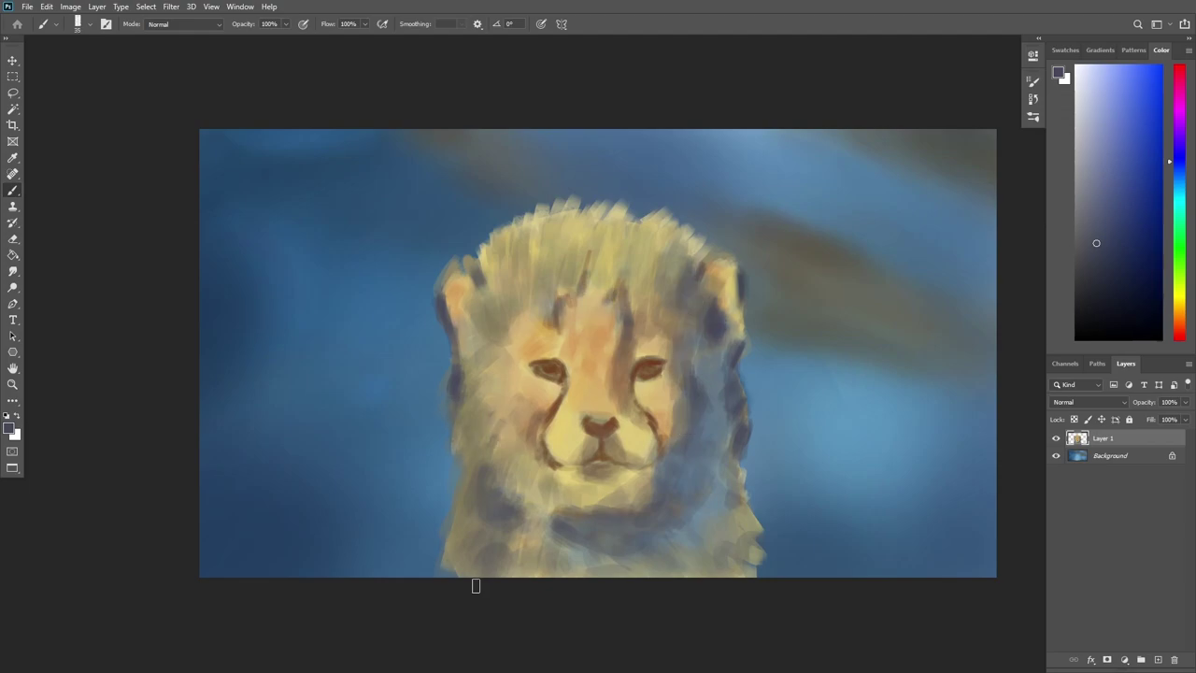
{"action": "left_click_drag", "start_coordinate": [613, 559], "coordinate": [710, 336]}
{"action": "key", "text": "ctrl+plus"}
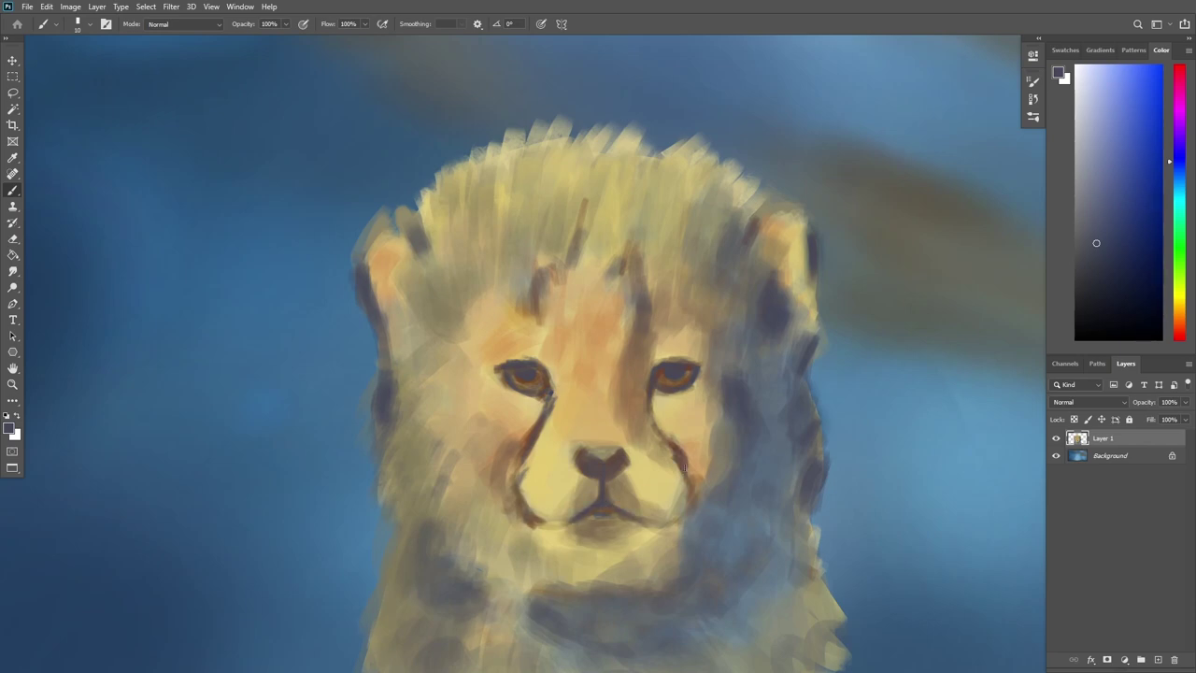
Add pale blue eye catchlights and a light tan stroke beside the right eye.
{"action": "left_click", "coordinate": [678, 361], "text": "alt"}
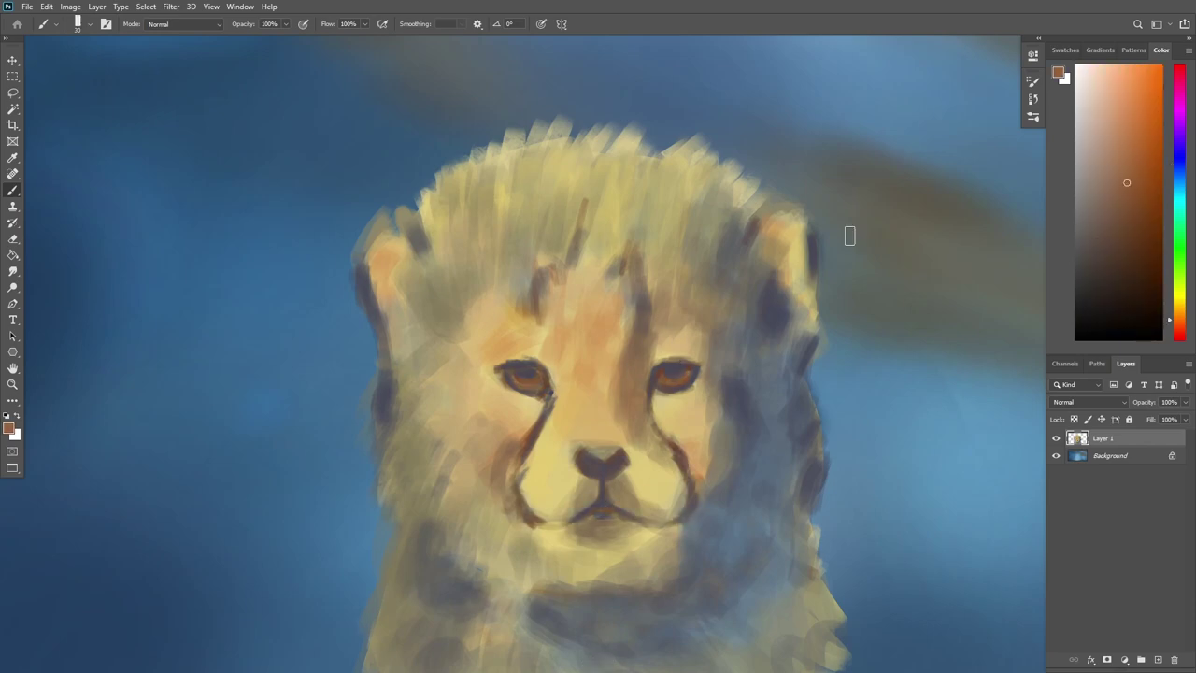
{"action": "left_click", "coordinate": [848, 232], "text": "alt"}
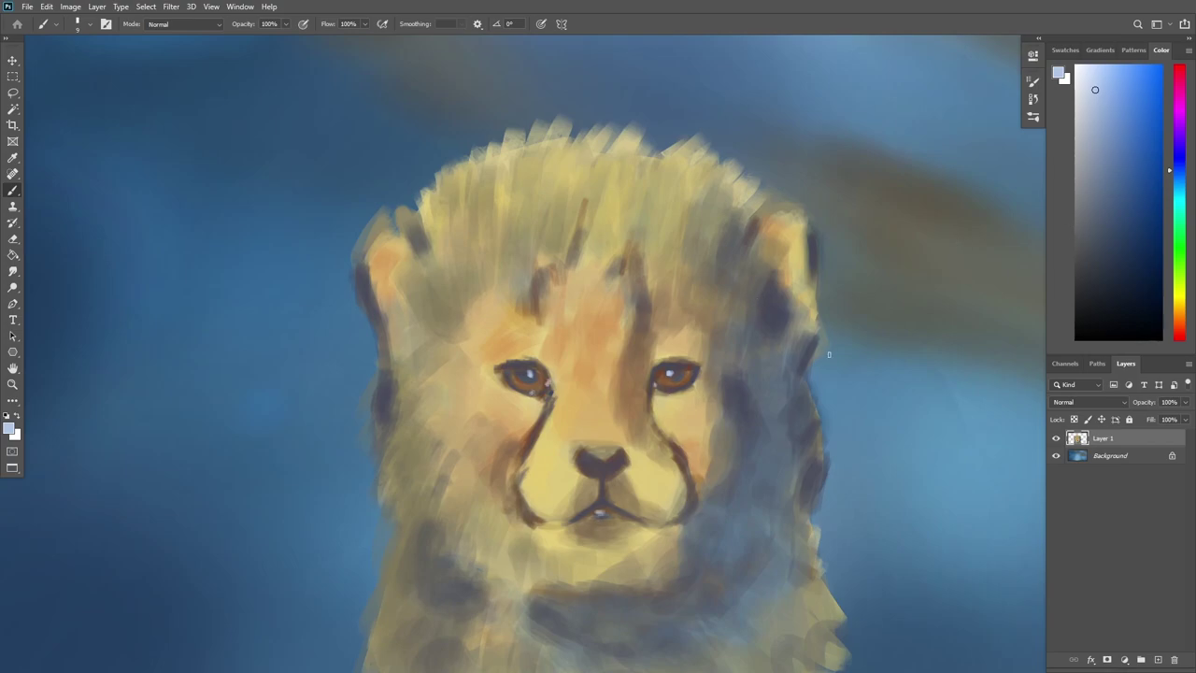
{"action": "left_click", "coordinate": [804, 374], "text": "alt"}
{"action": "left_click", "coordinate": [669, 424], "text": "alt"}
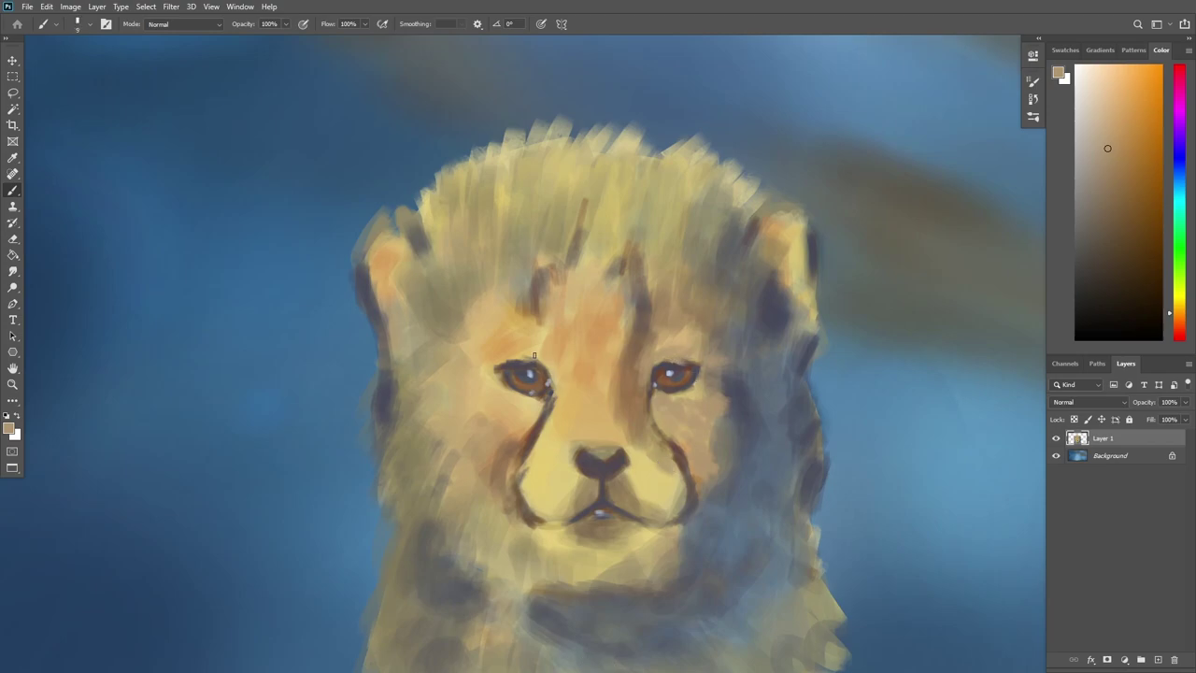
{"action": "key", "text": "bracketright"}
{"action": "key", "text": "bracketright"}
{"action": "key", "text": "bracketright"}
{"action": "left_click_drag", "start_coordinate": [633, 347], "coordinate": [630, 410]}
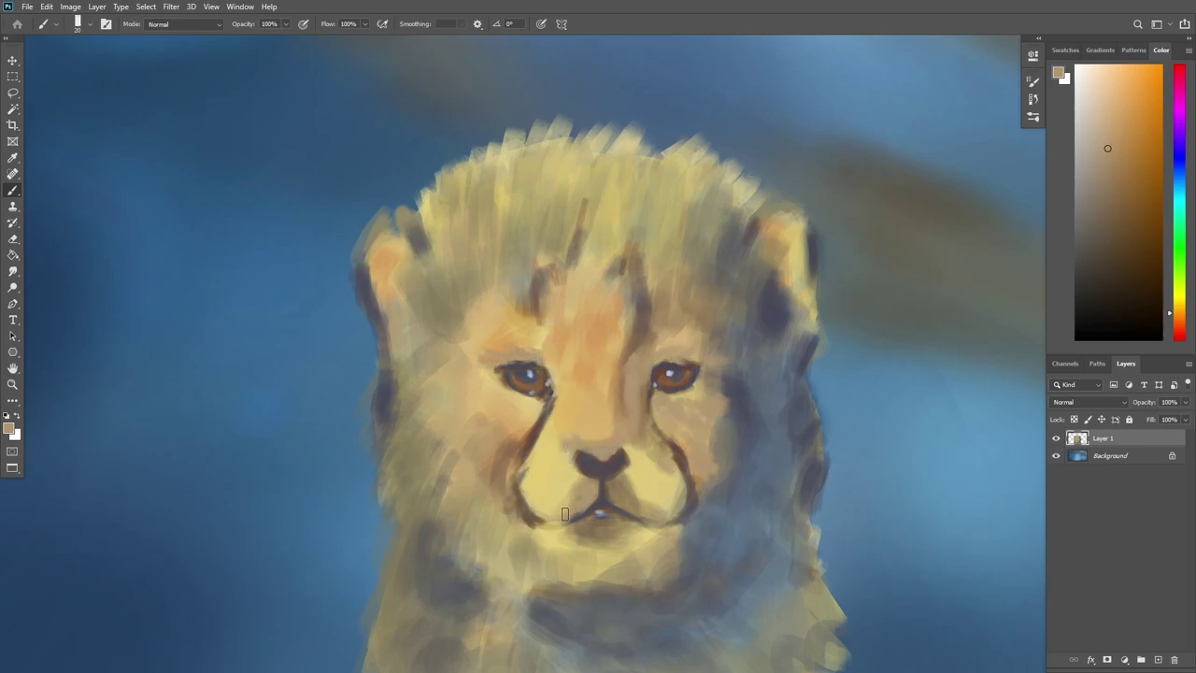
Paint yellow fur across the chin, lower muzzle, left cheek and the face's right edge.
{"action": "key", "text": "shift+bracketright"}
{"action": "key", "text": "shift+bracketleft"}
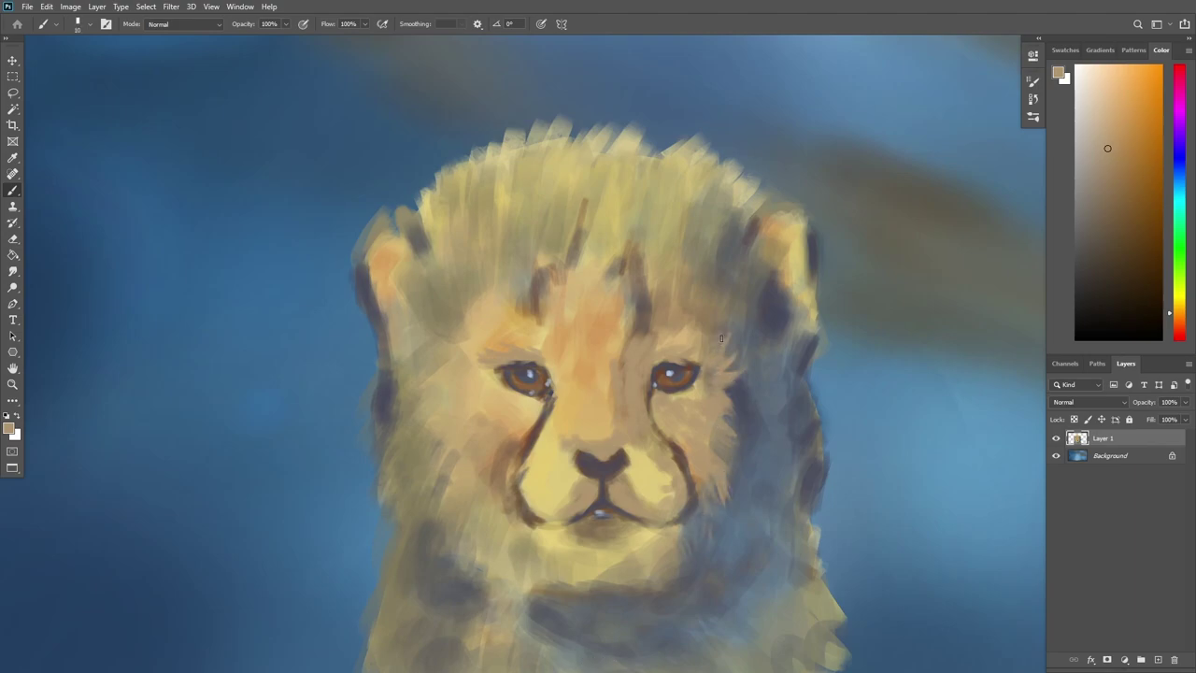
{"action": "left_click", "coordinate": [563, 481], "text": "alt"}
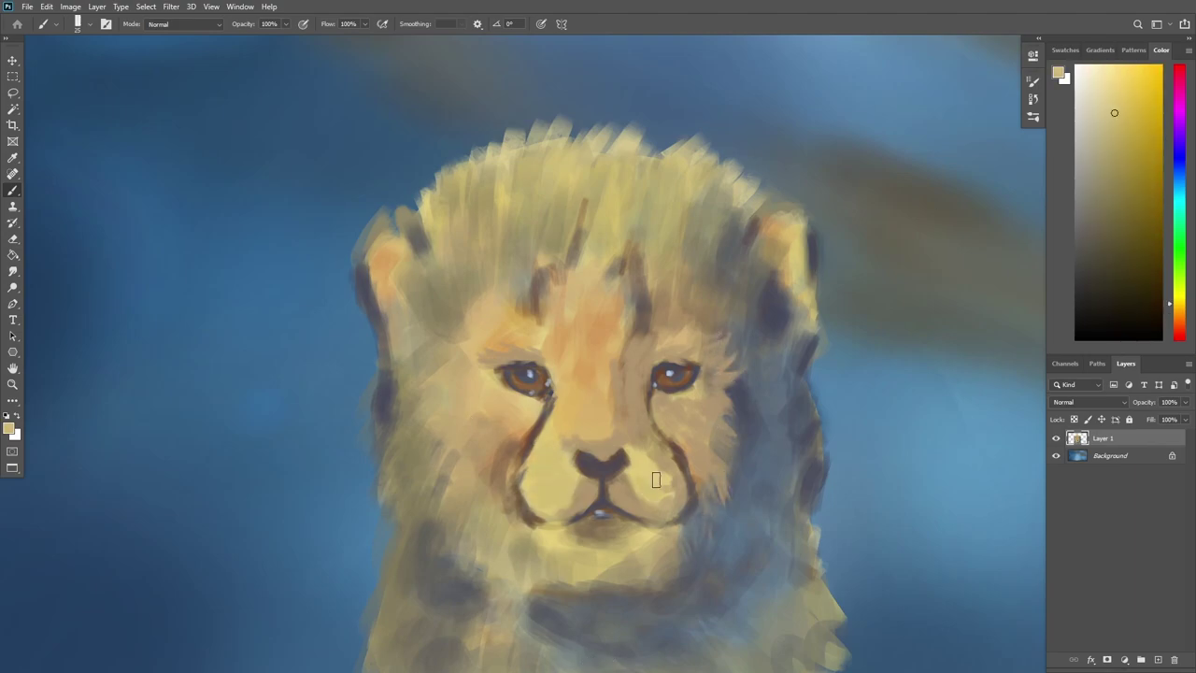
{"action": "mouse_move", "coordinate": [654, 481]}
{"action": "left_mouse_down"}
{"action": "mouse_move", "coordinate": [542, 534]}
{"action": "mouse_move", "coordinate": [654, 561]}
{"action": "mouse_move", "coordinate": [557, 585]}
{"action": "mouse_move", "coordinate": [520, 528]}
{"action": "left_mouse_up"}
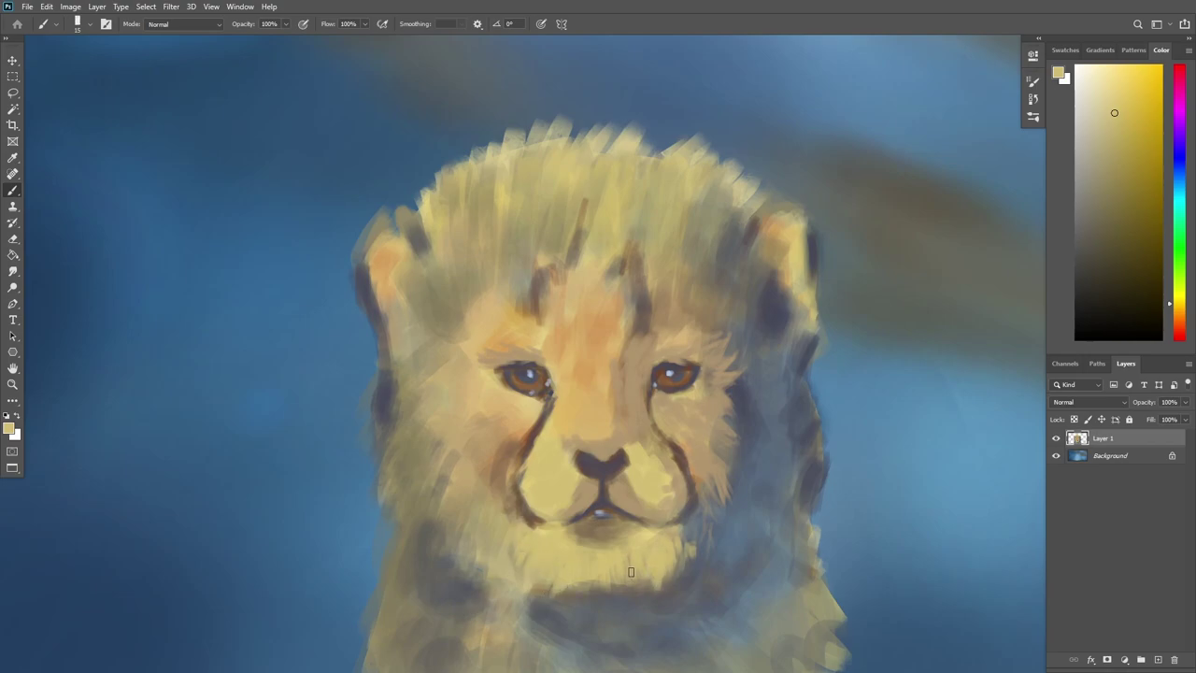
{"action": "left_click_drag", "start_coordinate": [472, 500], "coordinate": [440, 525]}
{"action": "left_click_drag", "start_coordinate": [797, 378], "coordinate": [757, 404]}
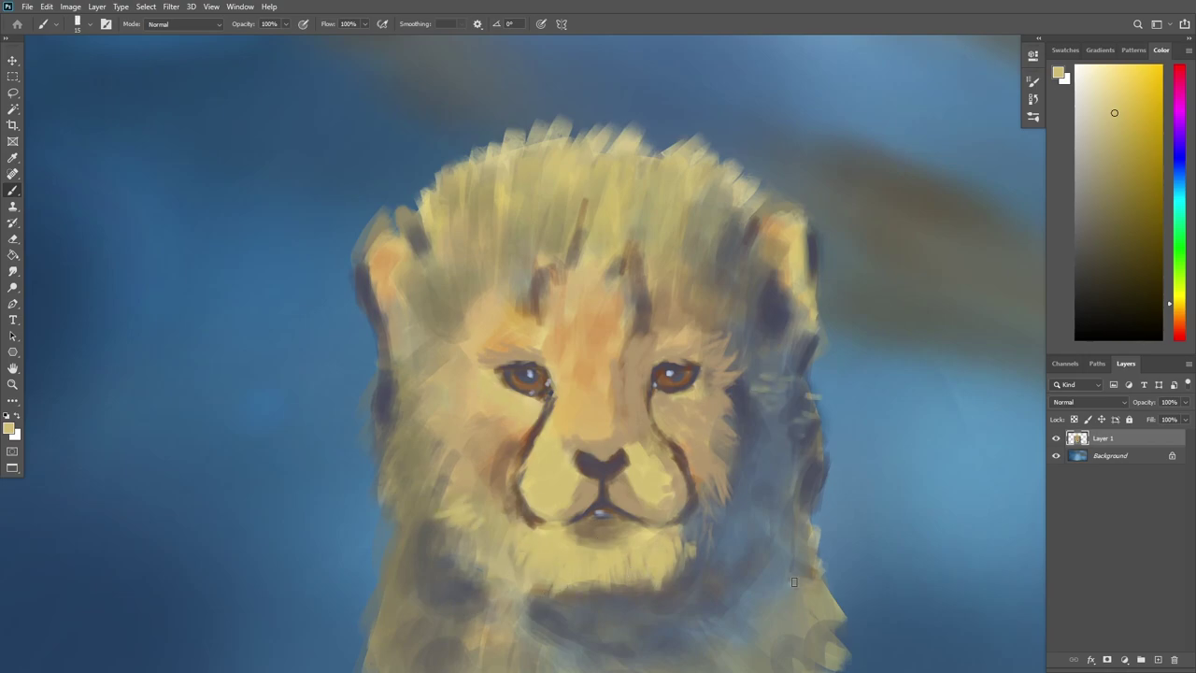
Add more light yellow fur on the neck, top of the head, left edge and chest.
{"action": "left_click_drag", "start_coordinate": [823, 643], "coordinate": [794, 579]}
{"action": "left_click_drag", "start_coordinate": [697, 206], "coordinate": [669, 257]}
{"action": "left_click_drag", "start_coordinate": [402, 399], "coordinate": [372, 271]}
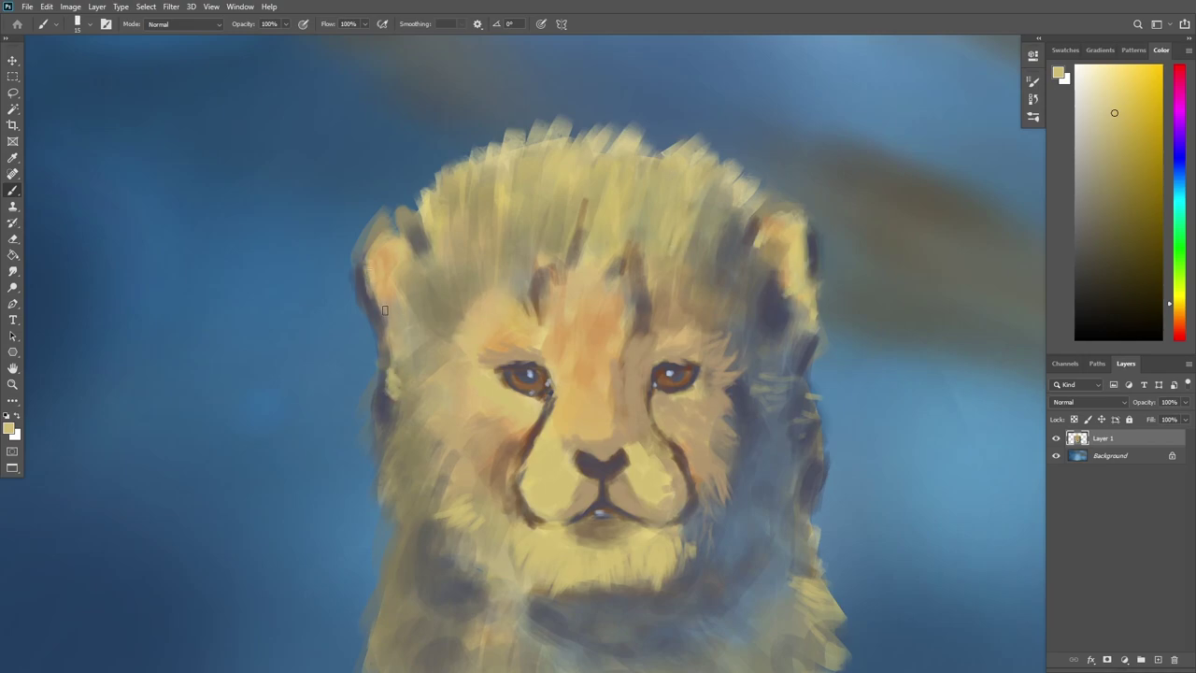
{"action": "left_click_drag", "start_coordinate": [388, 335], "coordinate": [383, 294]}
{"action": "left_click_drag", "start_coordinate": [719, 654], "coordinate": [682, 669]}
{"action": "left_click_drag", "start_coordinate": [823, 606], "coordinate": [758, 644]}
{"action": "left_click_drag", "start_coordinate": [444, 636], "coordinate": [381, 654]}
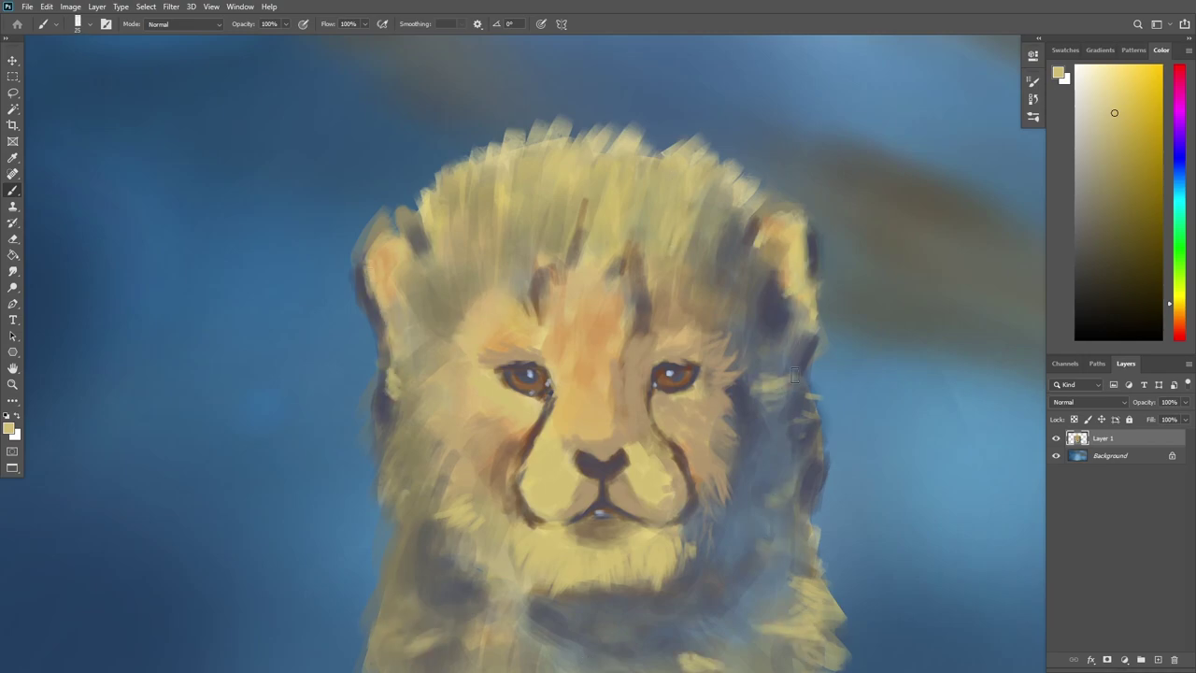
Crop a strip off the top of the canvas.
{"action": "key", "text": "ctrl+0"}
{"action": "key", "text": "c"}
{"action": "left_click_drag", "start_coordinate": [608, 125], "coordinate": [609, 148]}
{"action": "key", "text": "Return"}
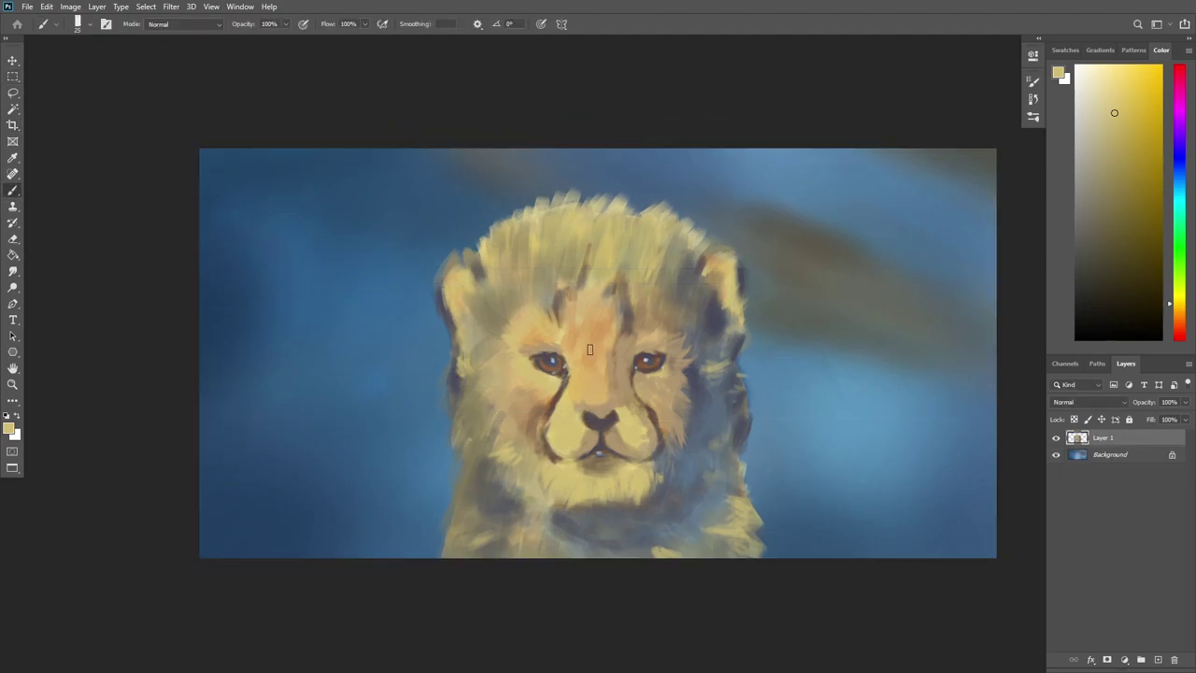
{"action": "key", "text": "l"}
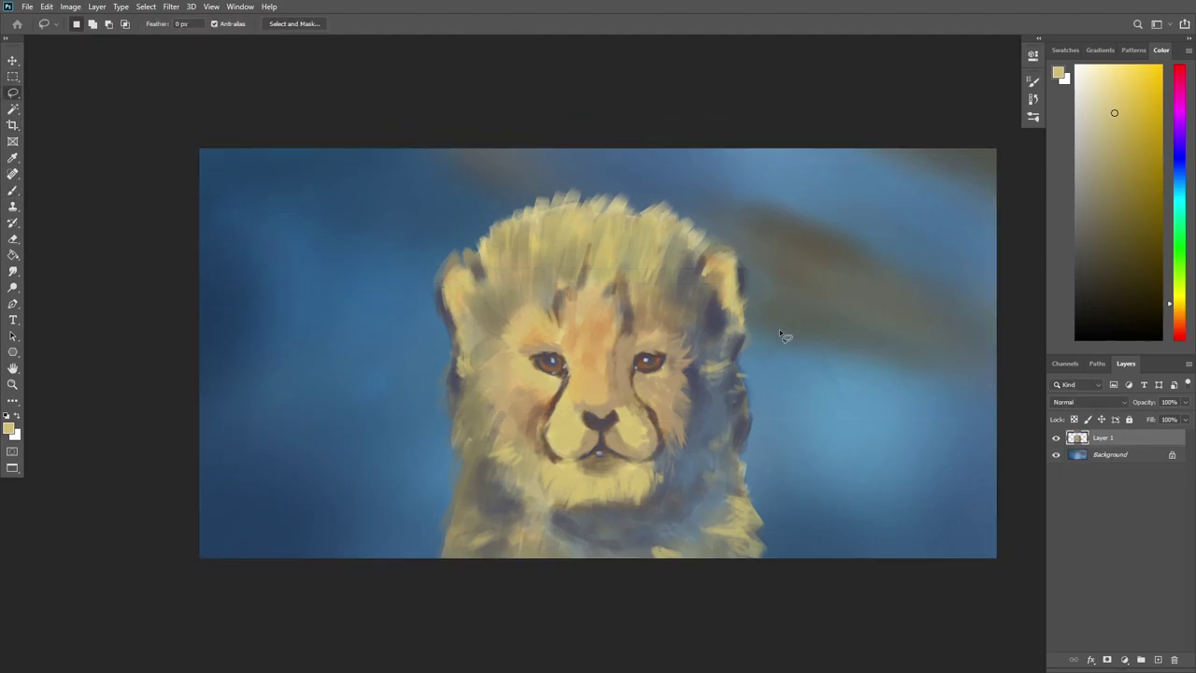
Lasso the face and squash it downward with Free Transform.
{"action": "left_click_drag", "start_coordinate": [546, 350], "coordinate": [661, 351]}
{"action": "right_click", "coordinate": [565, 383]}
{"action": "left_click", "coordinate": [641, 500]}
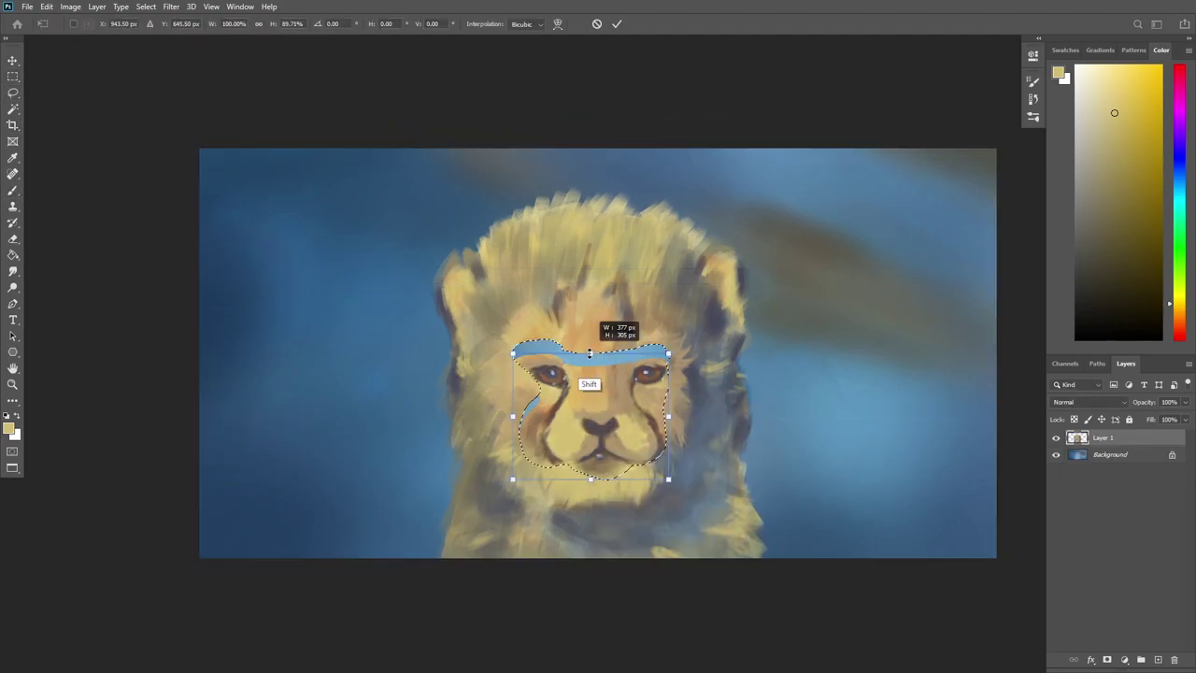
{"action": "mouse_move", "coordinate": [595, 378]}
{"action": "left_mouse_down"}
{"action": "mouse_move", "coordinate": [598, 393]}
{"action": "mouse_move", "coordinate": [659, 379]}
{"action": "mouse_move", "coordinate": [654, 347]}
{"action": "left_mouse_up"}
{"action": "key", "text": "Return"}
{"action": "key", "text": "ctrl+d"}
Transform the selected eye area and deselect it.
{"action": "key", "text": "ctrl+t"}
{"action": "key", "text": "Return"}
{"action": "key", "text": "ctrl+d"}
{"action": "key", "text": "m"}
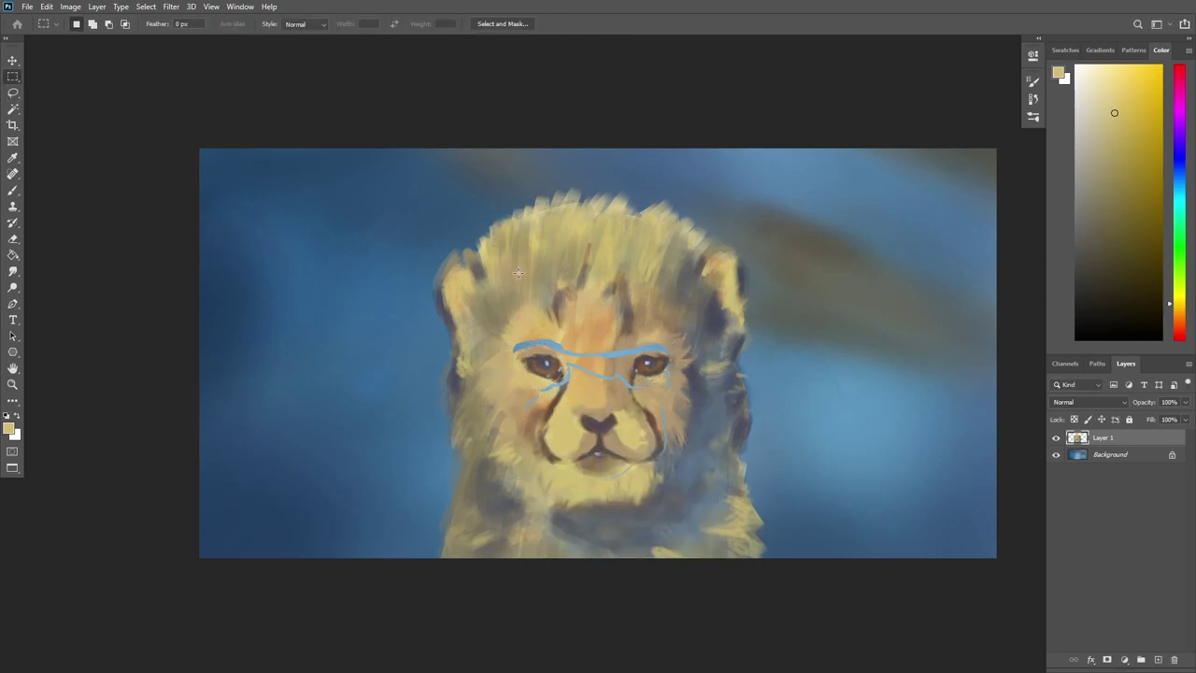
{"action": "key", "text": "l"}
Reselect and transform the face area again, then outline the area above the eyes.
{"action": "left_click_drag", "start_coordinate": [512, 347], "coordinate": [514, 353]}
{"action": "key", "text": "ctrl+t"}
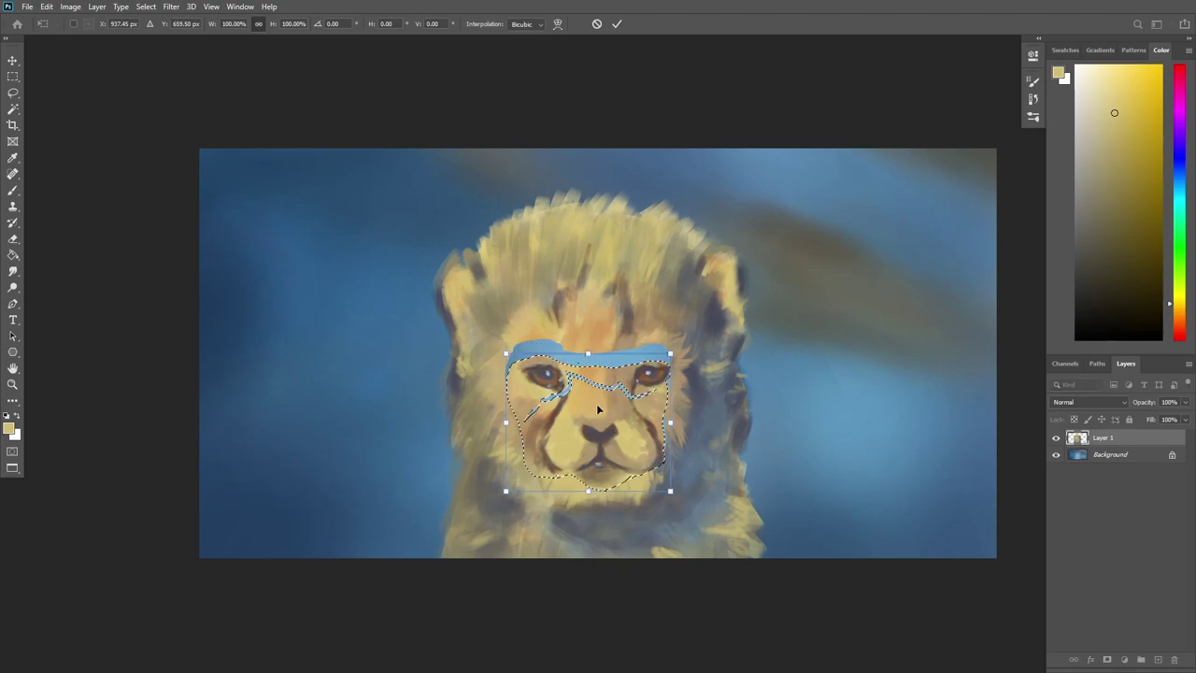
{"action": "key", "text": "Return"}
{"action": "key", "text": "ctrl+d"}
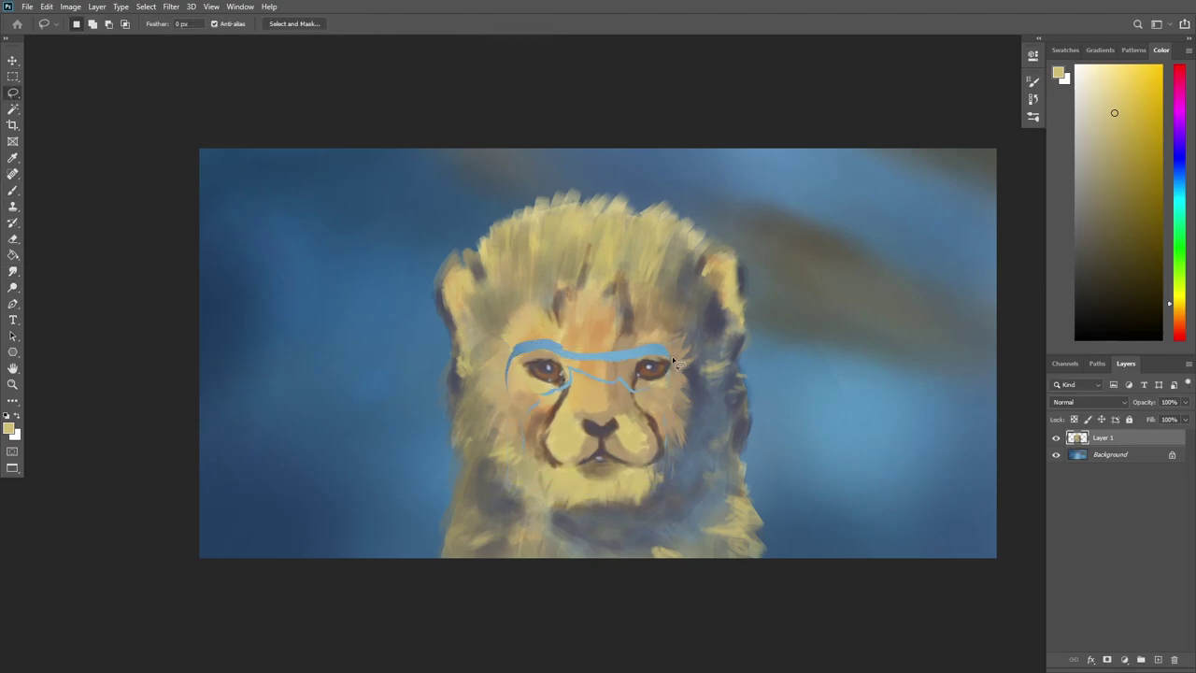
{"action": "mouse_move", "coordinate": [670, 337]}
{"action": "left_mouse_down"}
{"action": "mouse_move", "coordinate": [583, 334]}
{"action": "mouse_move", "coordinate": [510, 374]}
{"action": "mouse_move", "coordinate": [626, 383]}
{"action": "mouse_move", "coordinate": [539, 444]}
{"action": "left_mouse_up"}
Sample several browns and blue-greys from the cub's face with a softened brush.
{"action": "key", "text": "b"}
{"action": "left_click", "coordinate": [660, 353], "text": "alt"}
{"action": "left_click", "coordinate": [609, 360], "text": "alt"}
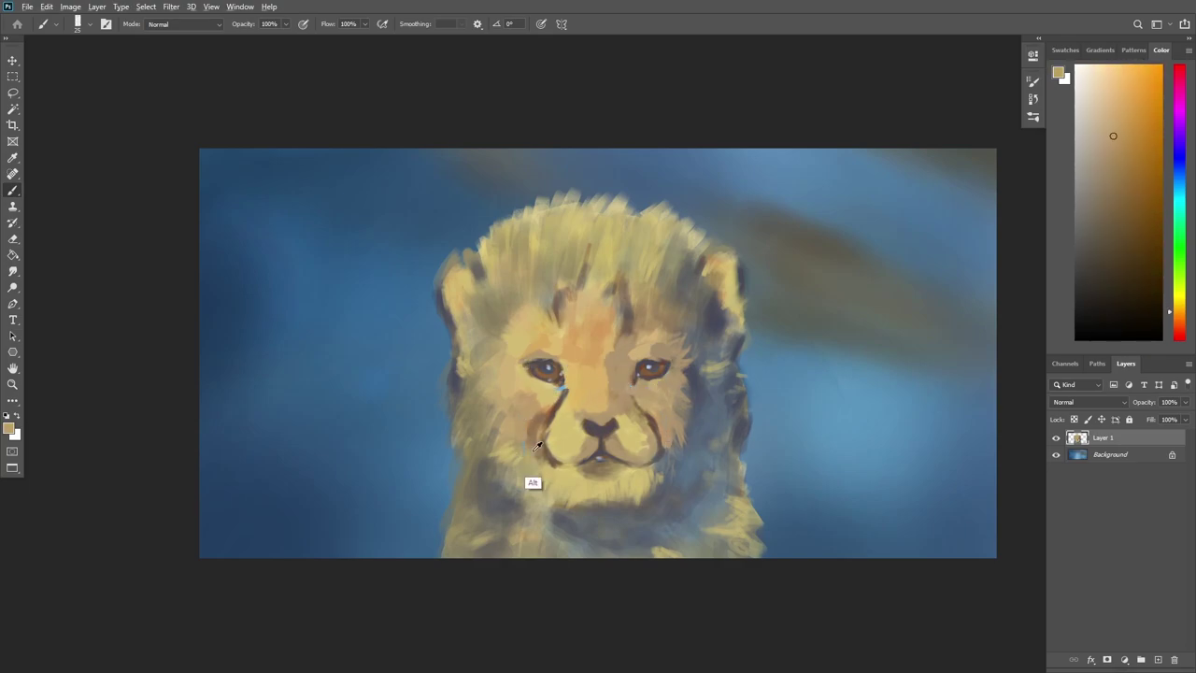
{"action": "left_click", "coordinate": [567, 393], "text": "alt"}
{"action": "key", "text": "shift+bracketleft"}
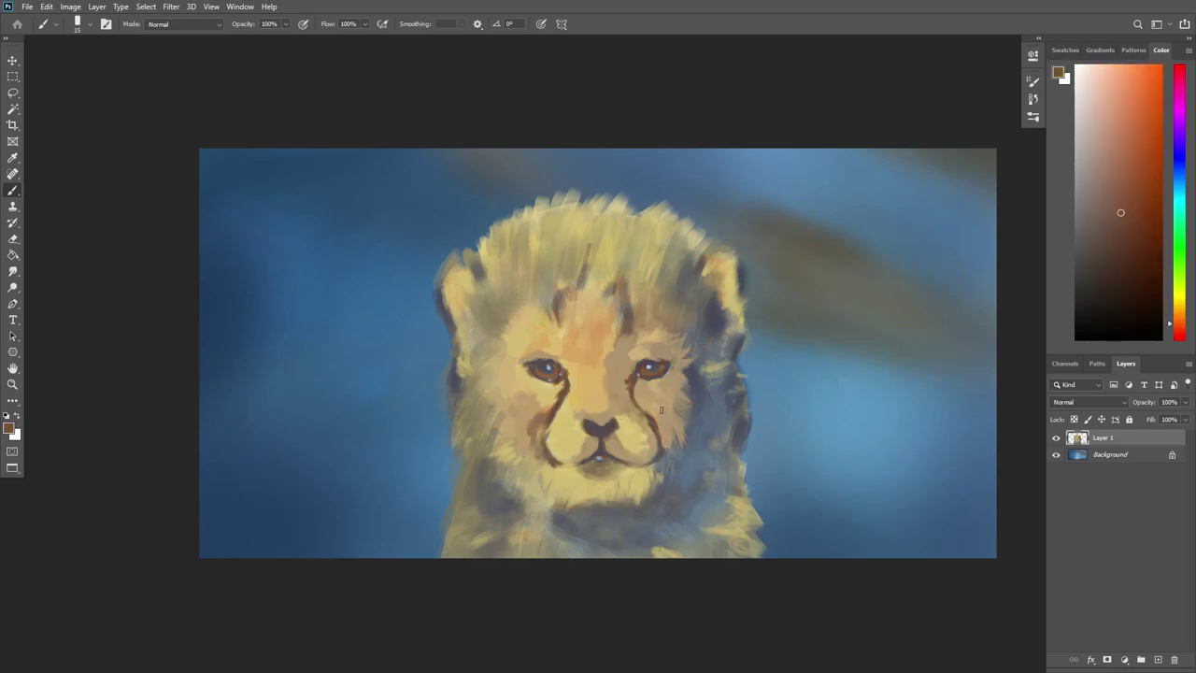
{"action": "left_click", "coordinate": [644, 364], "text": "alt"}
{"action": "left_click", "coordinate": [607, 393], "text": "alt"}
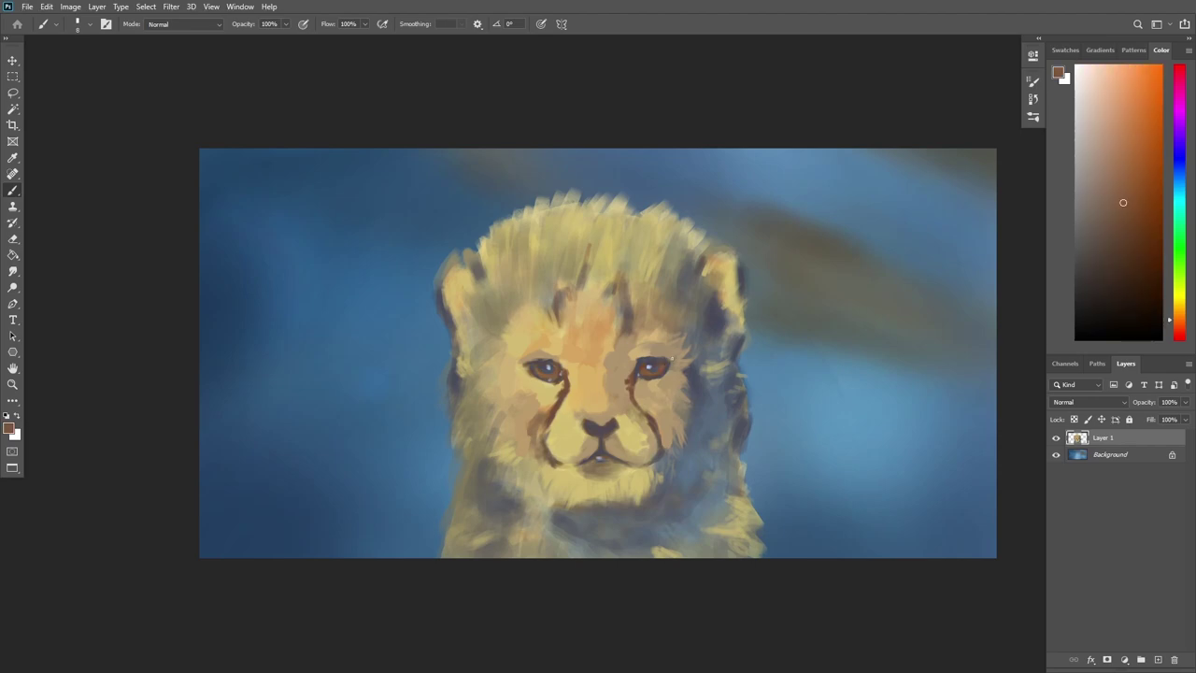
{"action": "left_click", "coordinate": [670, 359], "text": "alt"}
{"action": "left_click", "coordinate": [544, 369], "text": "alt"}
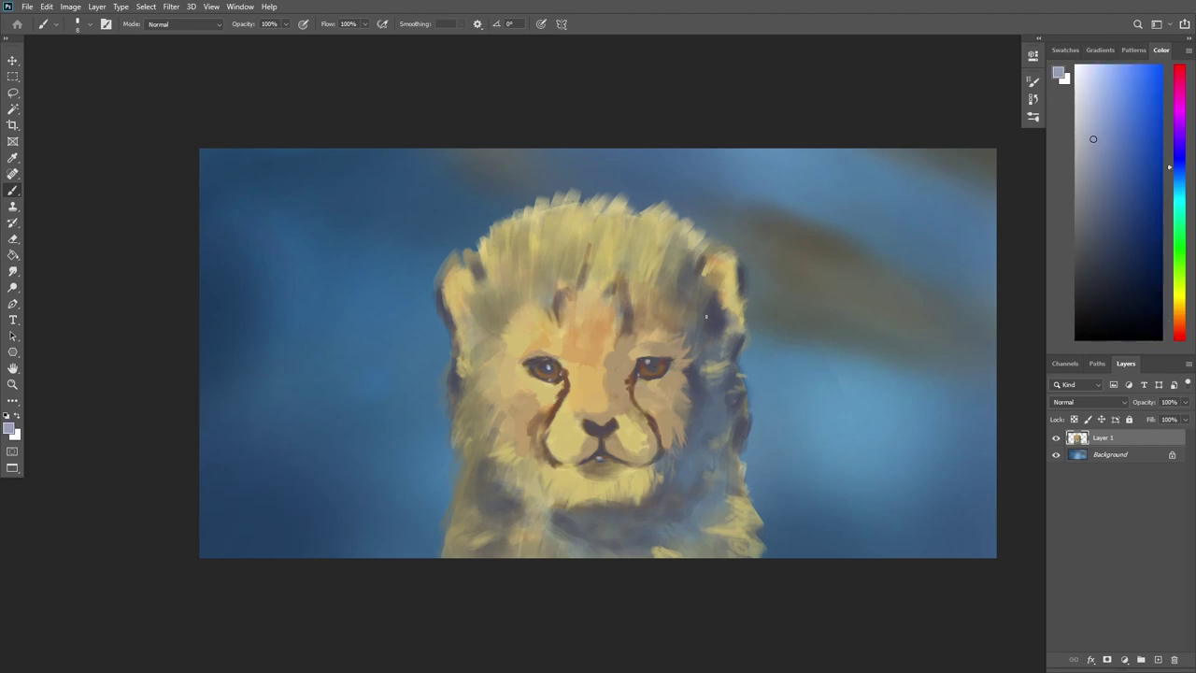
{"action": "left_click", "coordinate": [570, 359], "text": "alt"}
{"action": "left_click", "coordinate": [652, 358], "text": "alt"}
Pick a tan fur colour and paint strokes on the upper-left head and right cheek.
{"action": "left_click", "coordinate": [583, 510], "text": "alt"}
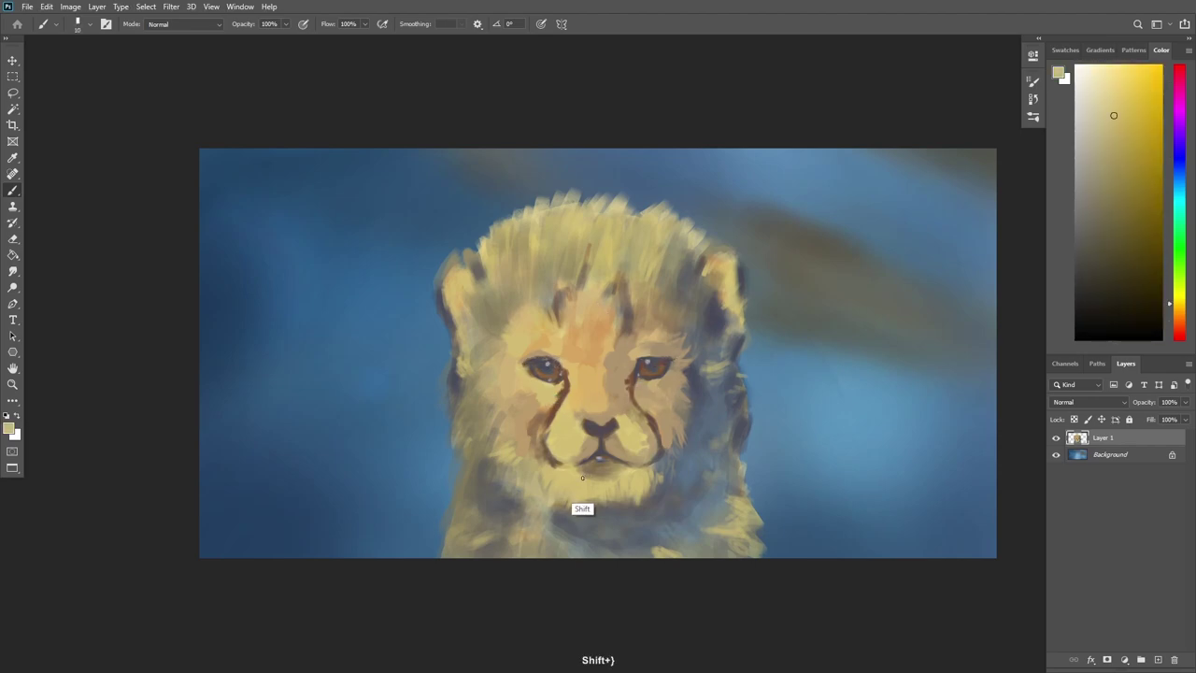
{"action": "key", "text": "l"}
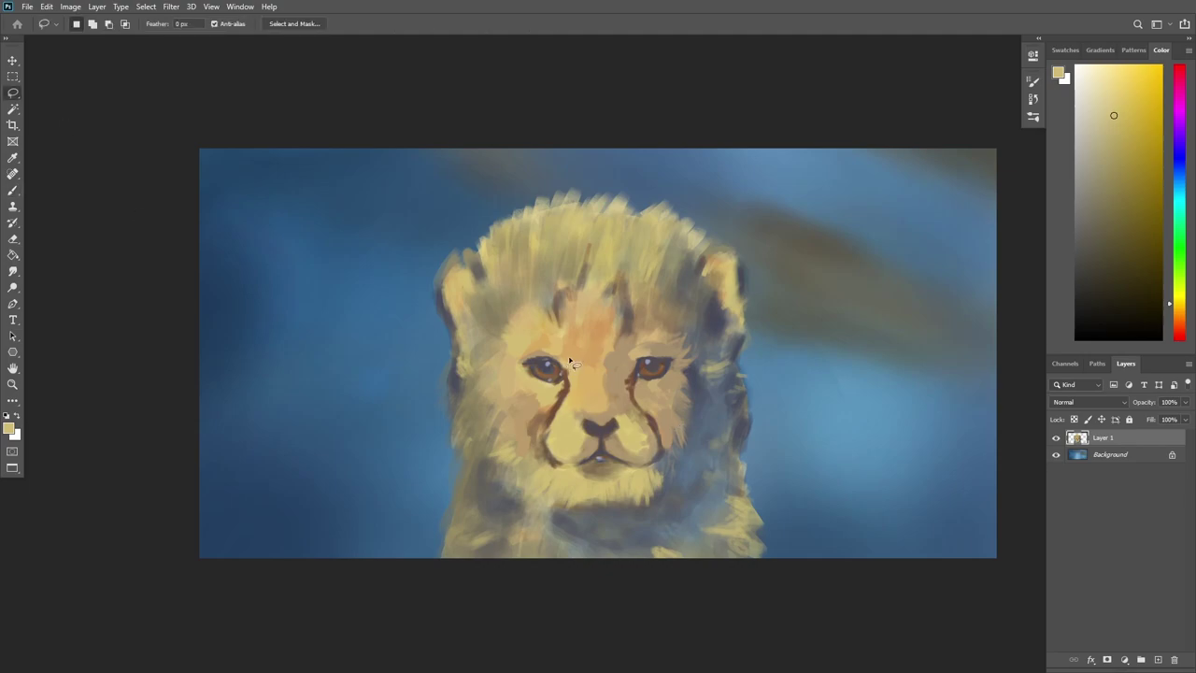
{"action": "key", "text": "b"}
{"action": "left_click", "coordinate": [552, 362], "text": "alt"}
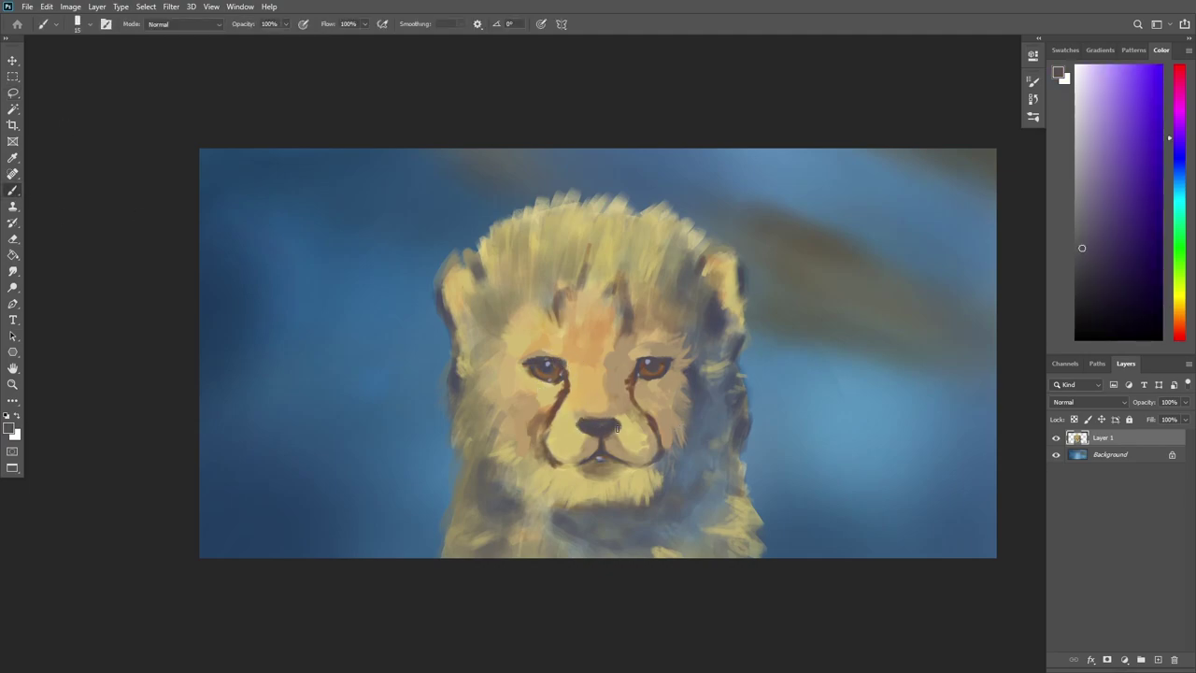
{"action": "left_click", "coordinate": [684, 428], "text": "alt"}
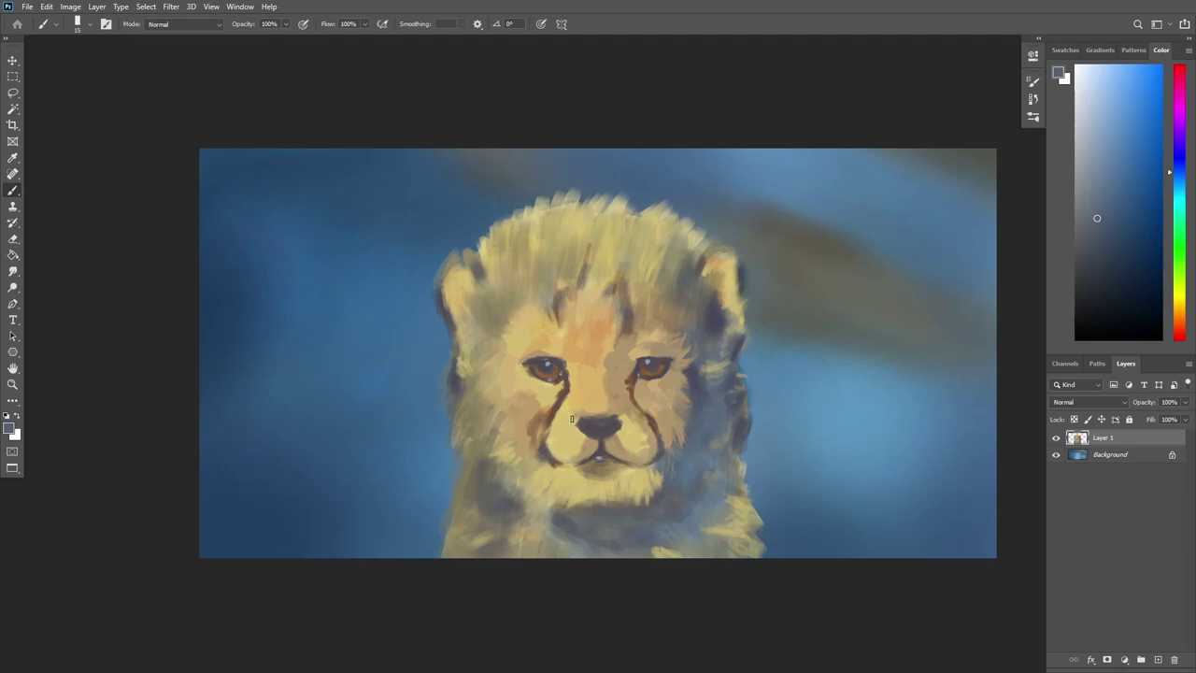
{"action": "left_click", "coordinate": [551, 366], "text": "alt"}
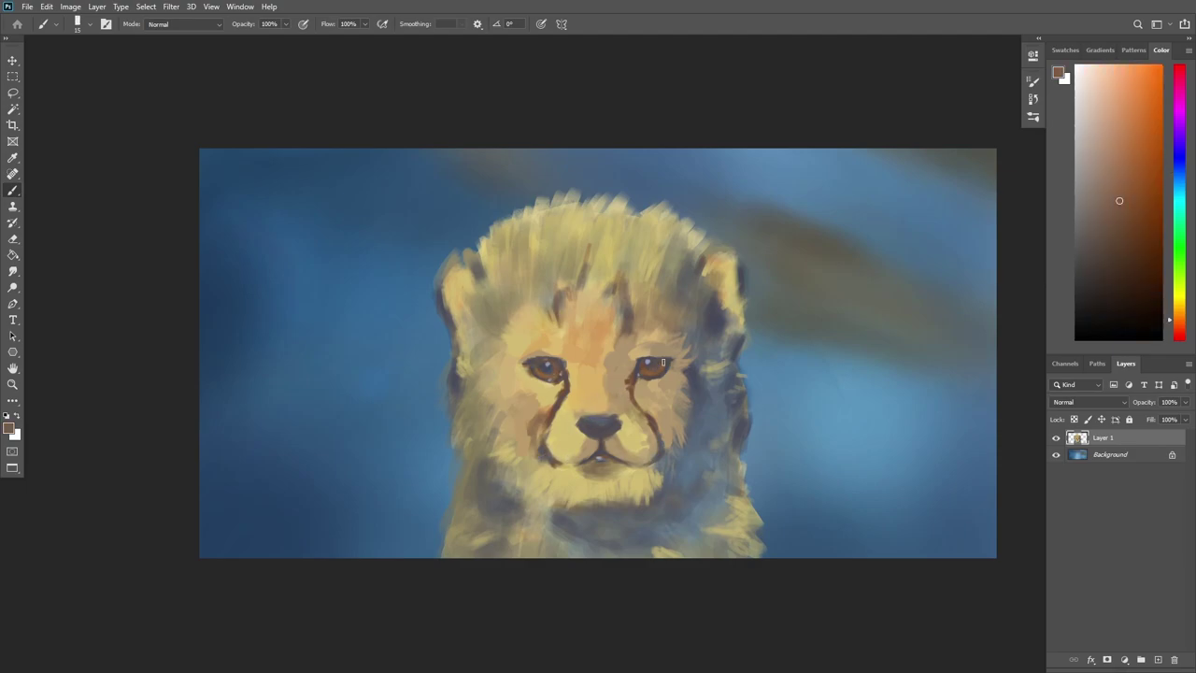
{"action": "left_click", "coordinate": [645, 374], "text": "alt"}
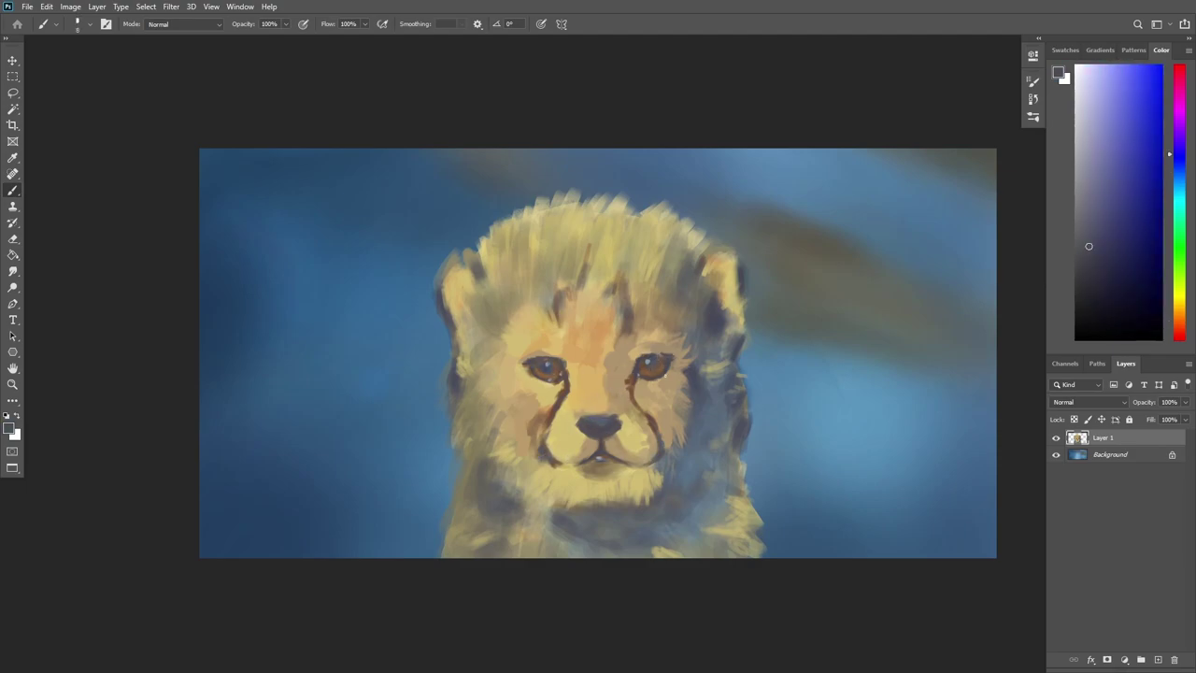
{"action": "left_click", "coordinate": [538, 471], "text": "alt"}
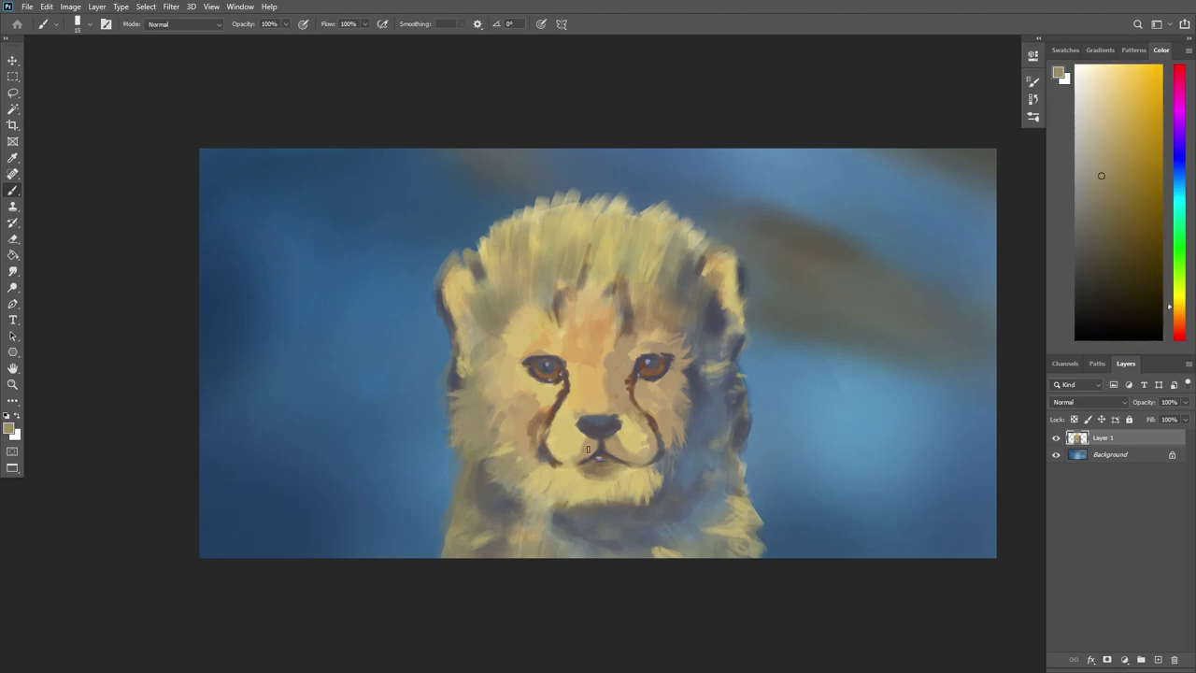
{"action": "left_click_drag", "start_coordinate": [499, 247], "coordinate": [523, 223]}
{"action": "left_click_drag", "start_coordinate": [699, 315], "coordinate": [686, 351]}
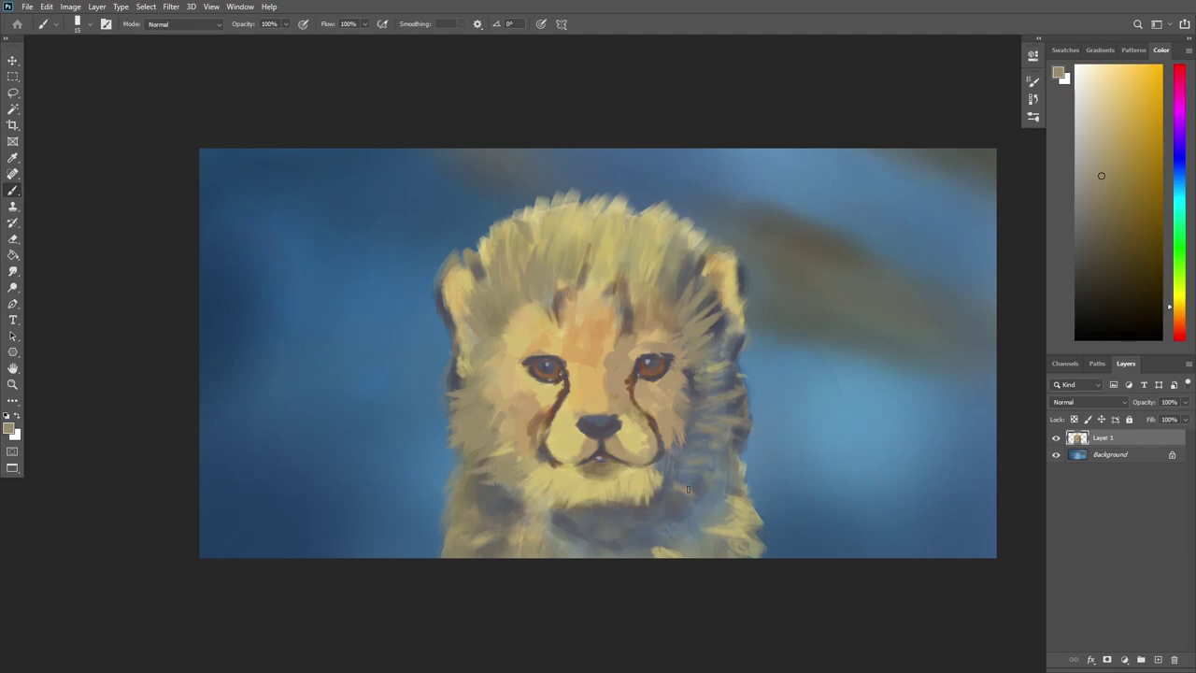
Paint light yellow and tan fur strokes on the head's left edge, top and left ear.
{"action": "left_click", "coordinate": [564, 420], "text": "alt"}
{"action": "left_click", "coordinate": [646, 423], "text": "alt"}
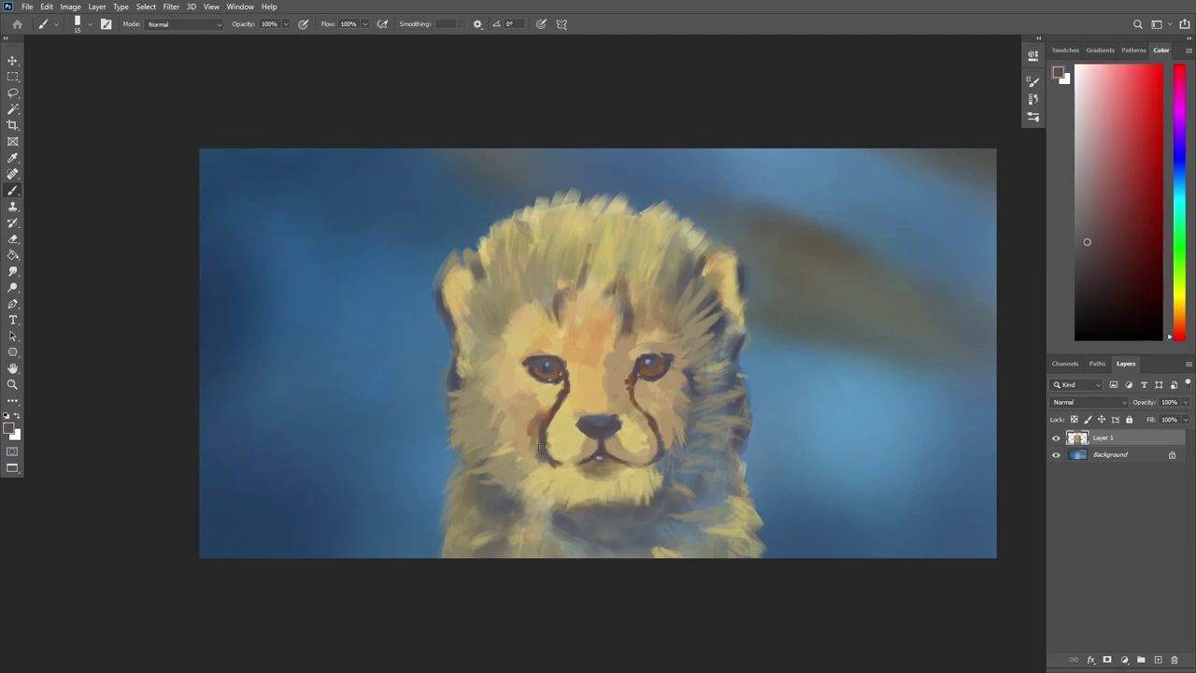
{"action": "left_click", "coordinate": [450, 318], "text": "alt"}
{"action": "left_click_drag", "start_coordinate": [450, 266], "coordinate": [441, 307]}
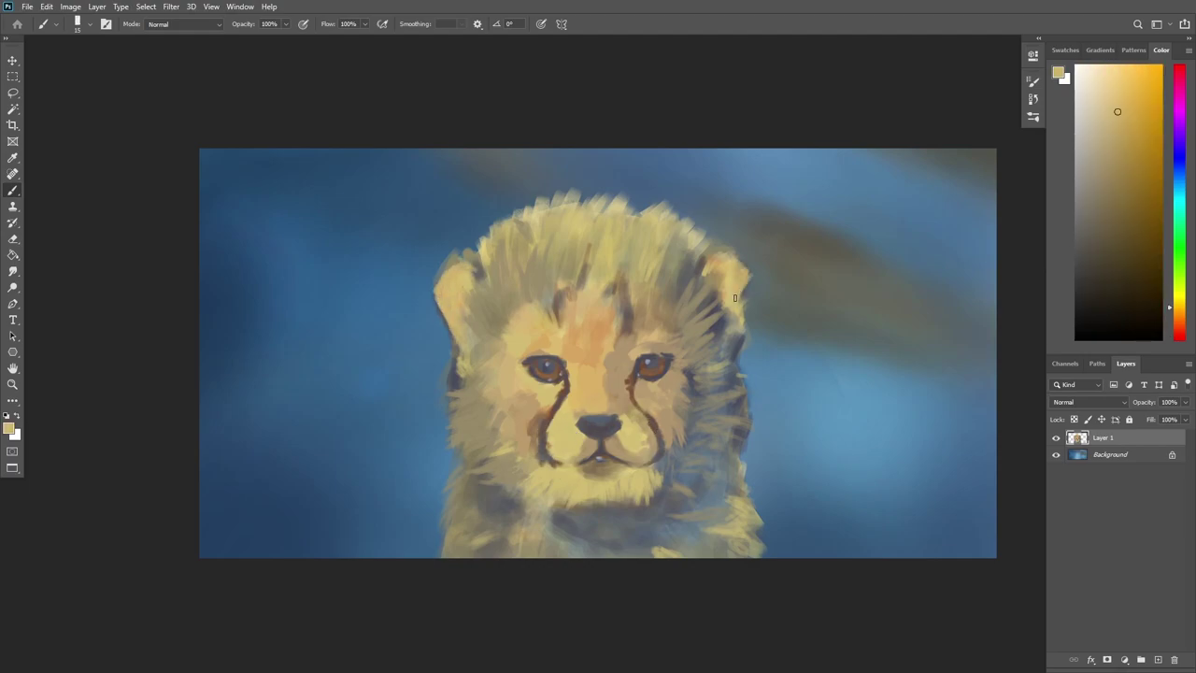
{"action": "left_click", "coordinate": [446, 328], "text": "alt"}
{"action": "left_click", "coordinate": [476, 351], "text": "alt"}
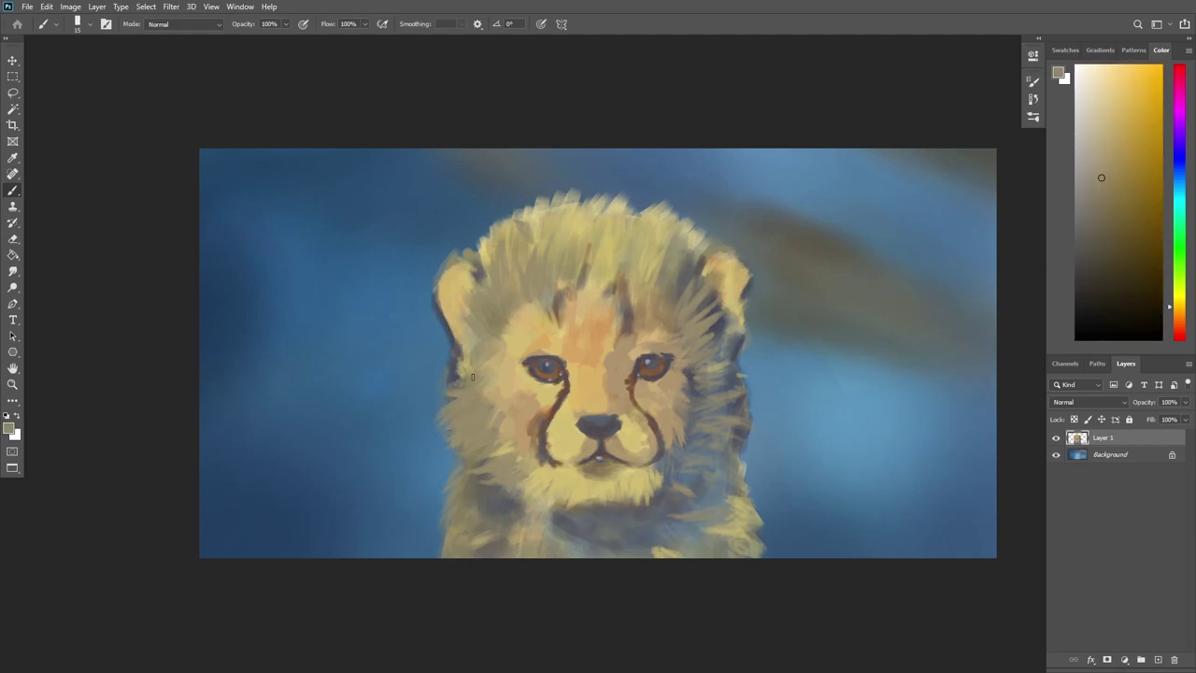
{"action": "left_click_drag", "start_coordinate": [483, 237], "coordinate": [479, 282]}
{"action": "left_click_drag", "start_coordinate": [542, 203], "coordinate": [544, 245]}
{"action": "left_click_drag", "start_coordinate": [625, 195], "coordinate": [609, 247]}
{"action": "left_click_drag", "start_coordinate": [729, 307], "coordinate": [703, 344]}
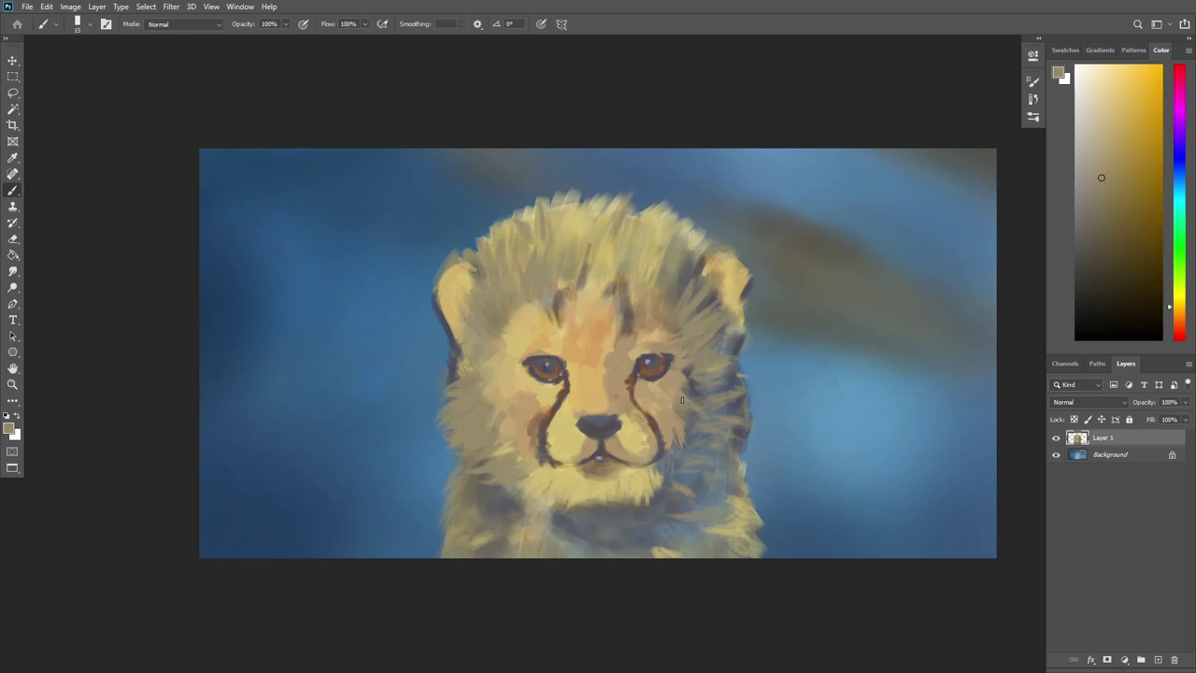
Lighten and darken fur on the right cheek and right edge, and shade under the chin.
{"action": "left_click", "coordinate": [682, 389], "text": "alt"}
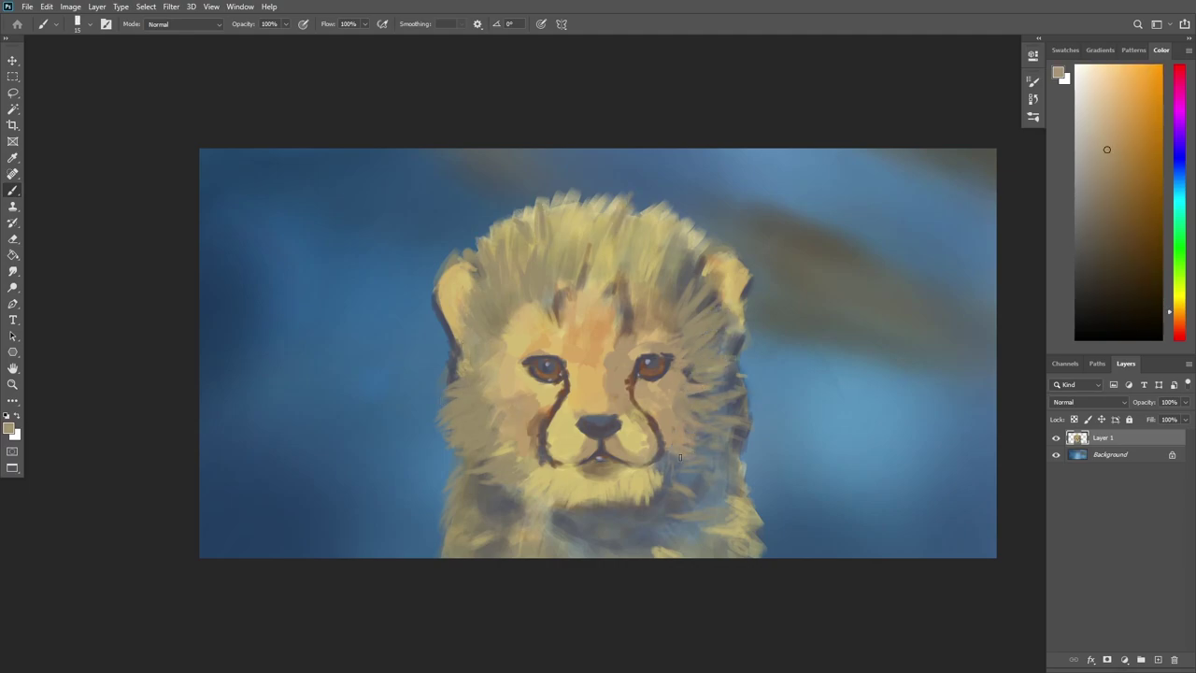
{"action": "left_click_drag", "start_coordinate": [731, 390], "coordinate": [690, 419]}
{"action": "left_click", "coordinate": [719, 455], "text": "alt"}
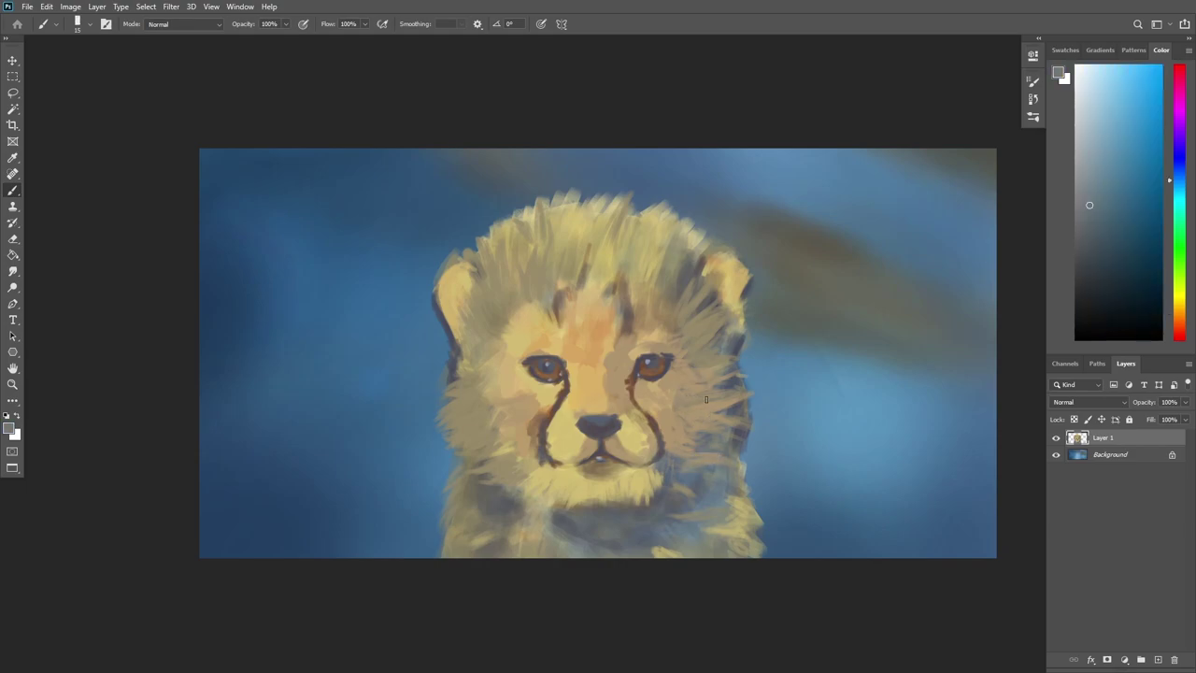
{"action": "mouse_move", "coordinate": [705, 424]}
{"action": "left_mouse_down"}
{"action": "mouse_move", "coordinate": [692, 374]}
{"action": "mouse_move", "coordinate": [696, 463]}
{"action": "left_mouse_up"}
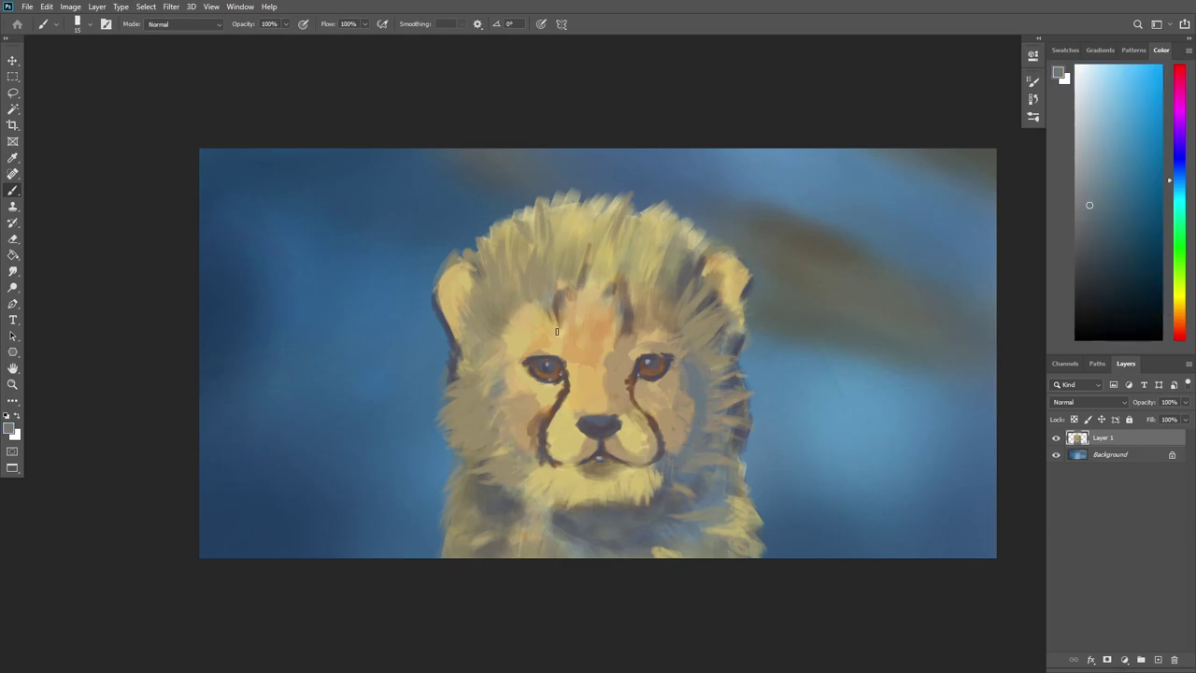
{"action": "left_click", "coordinate": [497, 392], "text": "alt"}
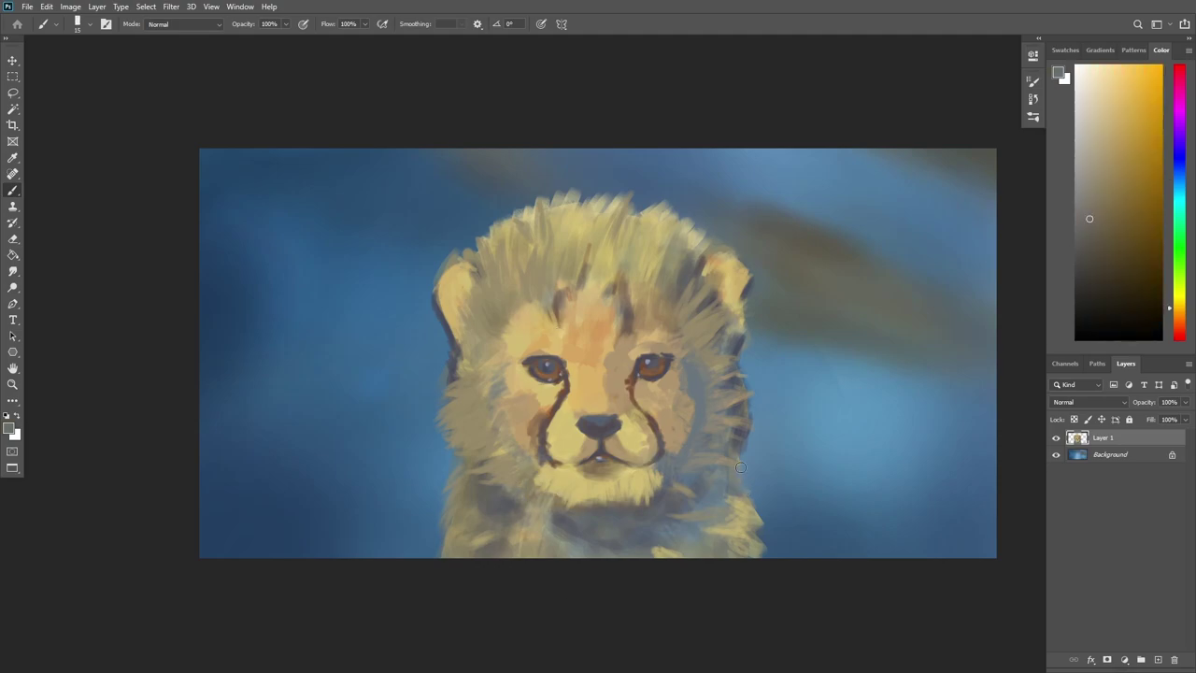
{"action": "mouse_move", "coordinate": [746, 500]}
{"action": "left_mouse_down"}
{"action": "mouse_move", "coordinate": [744, 376]}
{"action": "mouse_move", "coordinate": [760, 562]}
{"action": "left_mouse_up"}
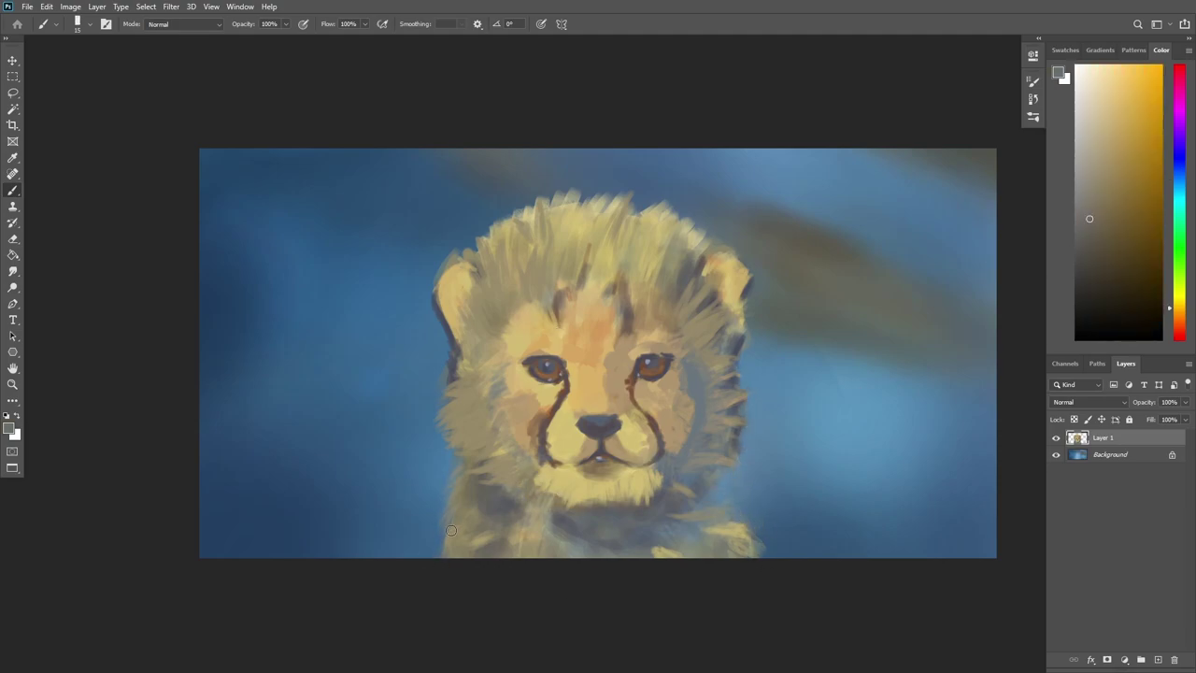
{"action": "left_click", "coordinate": [701, 420], "text": "alt"}
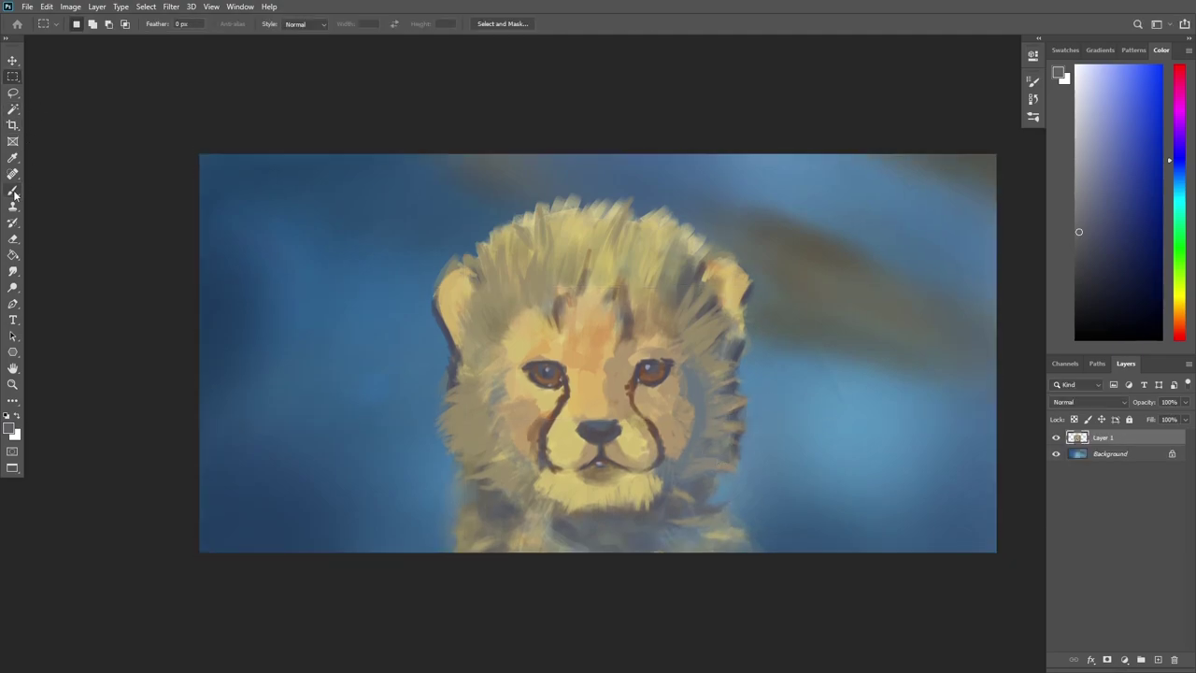
{"action": "left_click", "coordinate": [14, 191]}
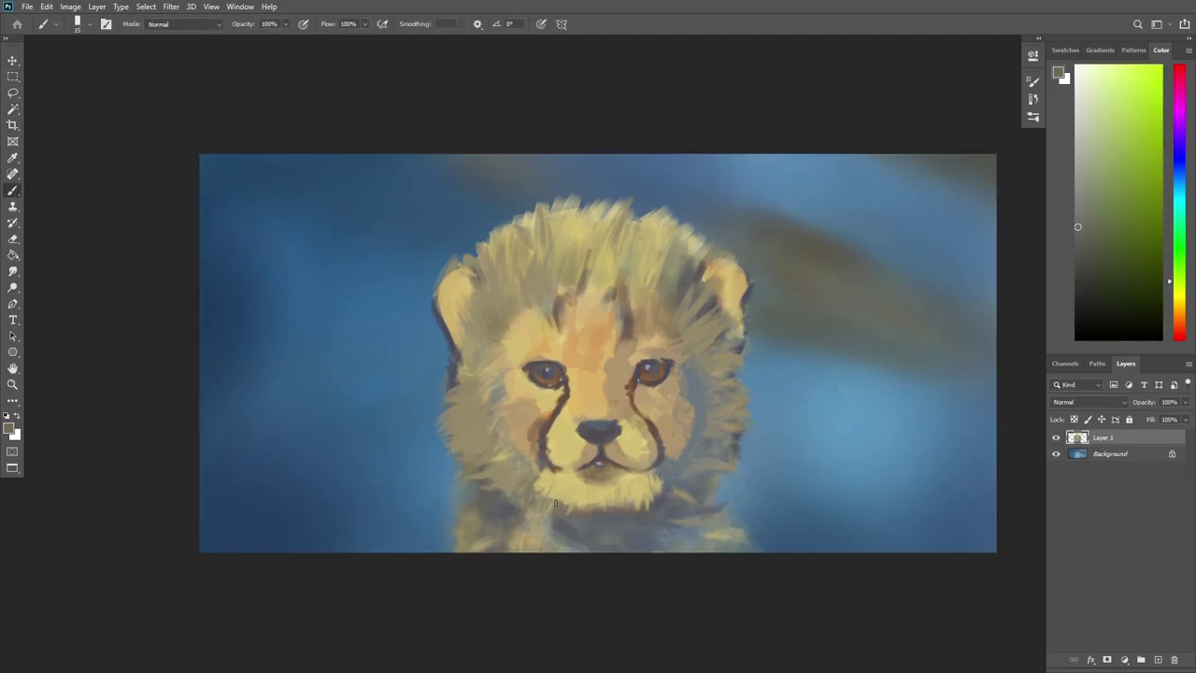
{"action": "left_click_drag", "start_coordinate": [556, 502], "coordinate": [589, 509]}
{"action": "left_click", "coordinate": [622, 401], "text": "alt"}
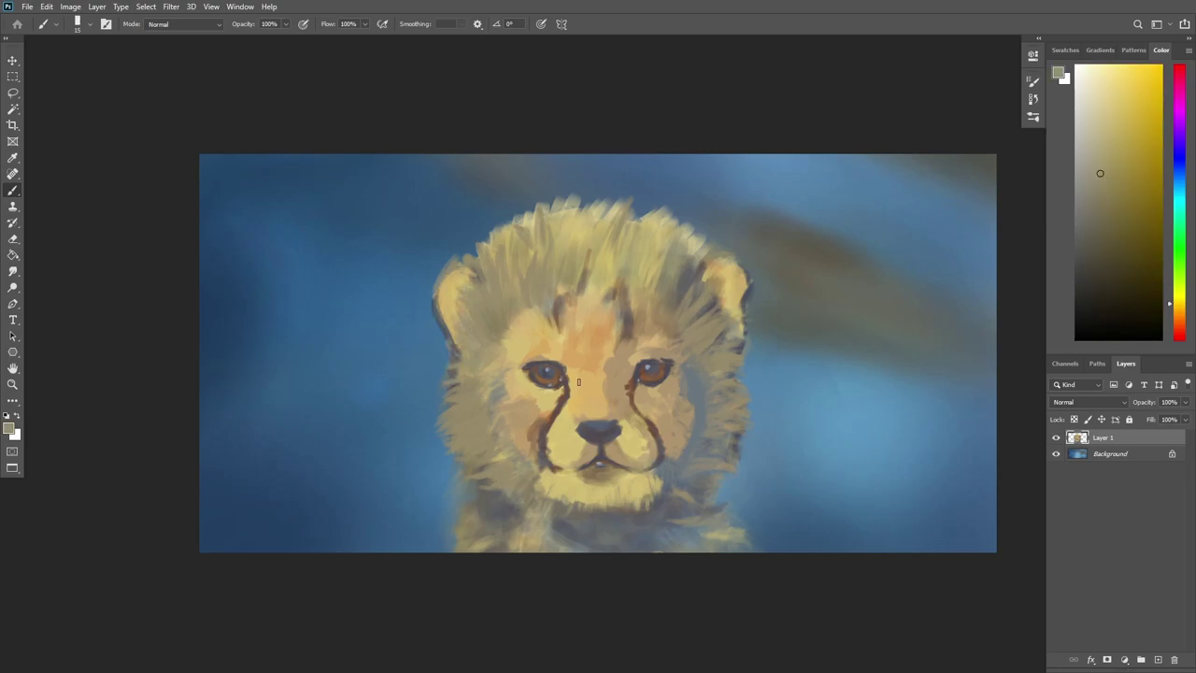
Add an empty Layer 2 and load a dark navy paint colour.
{"action": "key", "text": "alt+f"}
{"action": "key", "text": "Escape"}
{"action": "left_click", "coordinate": [1156, 658]}
{"action": "left_click", "coordinate": [1110, 469]}
On Layer 2, repaint the dark tear mark down toward the mouth with a tiny brush.
{"action": "mouse_move", "coordinate": [392, 187]}
{"action": "left_mouse_down"}
{"action": "mouse_move", "coordinate": [315, 192]}
{"action": "mouse_move", "coordinate": [315, 508]}
{"action": "left_mouse_up"}
{"action": "left_click", "coordinate": [1102, 438]}
{"action": "key", "text": "bracketleft"}
{"action": "key", "text": "bracketleft"}
{"action": "key", "text": "bracketleft"}
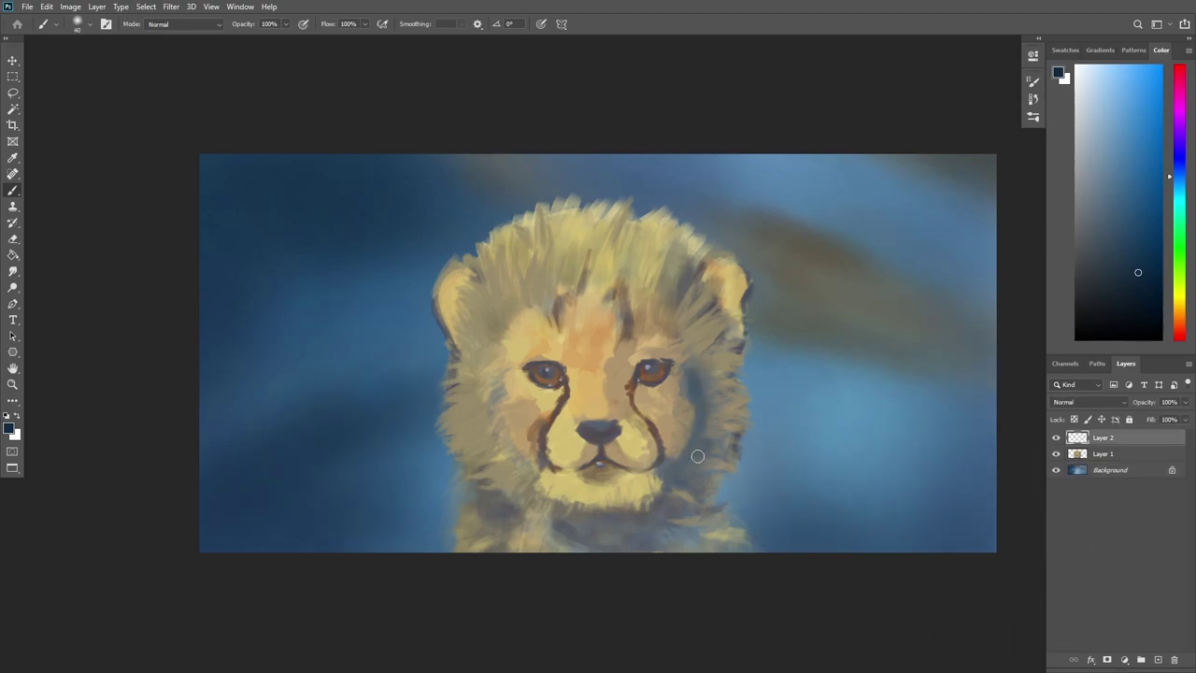
{"action": "left_click", "coordinate": [697, 440], "text": "alt"}
{"action": "key", "text": "bracketleft"}
{"action": "key", "text": "bracketleft"}
{"action": "key", "text": "bracketleft"}
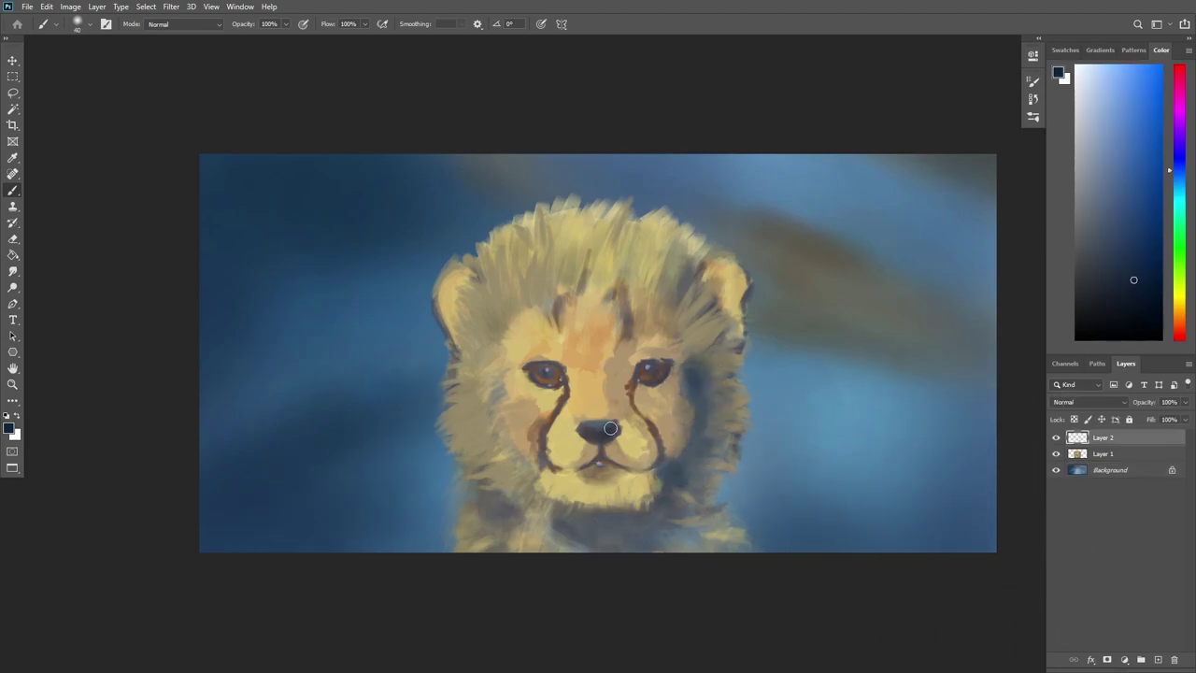
{"action": "key", "text": "bracketleft"}
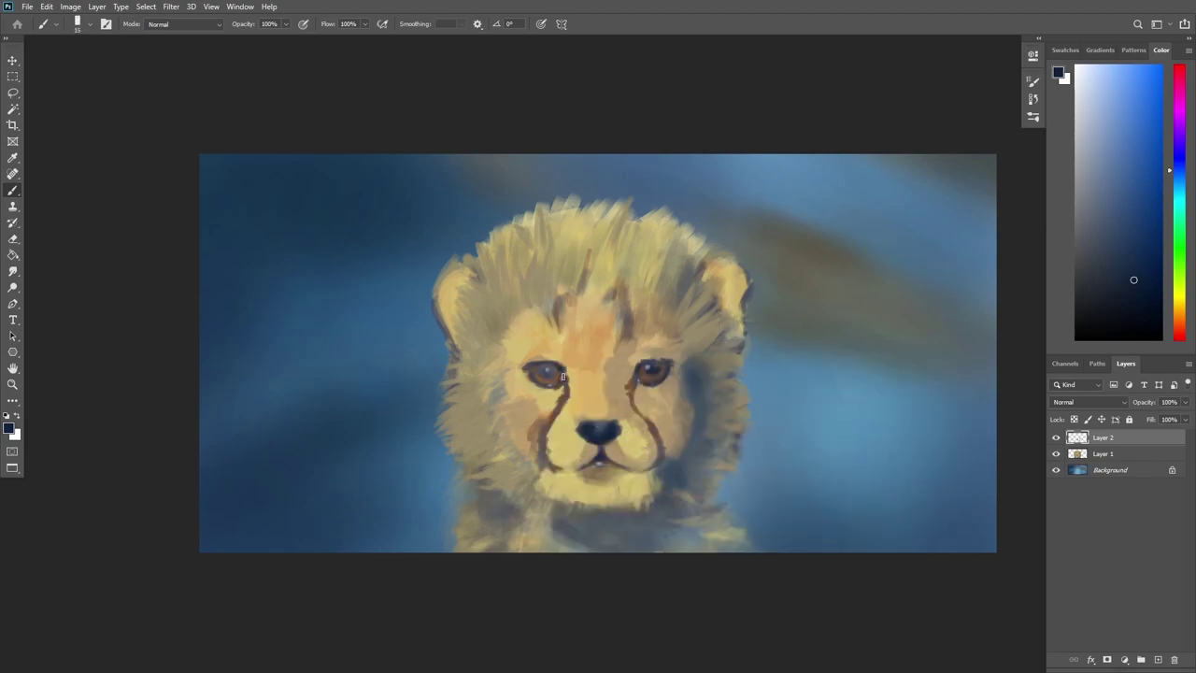
{"action": "mouse_move", "coordinate": [631, 378]}
{"action": "left_mouse_down"}
{"action": "mouse_move", "coordinate": [660, 439]}
{"action": "mouse_move", "coordinate": [624, 462]}
{"action": "mouse_move", "coordinate": [538, 470]}
{"action": "left_mouse_up"}
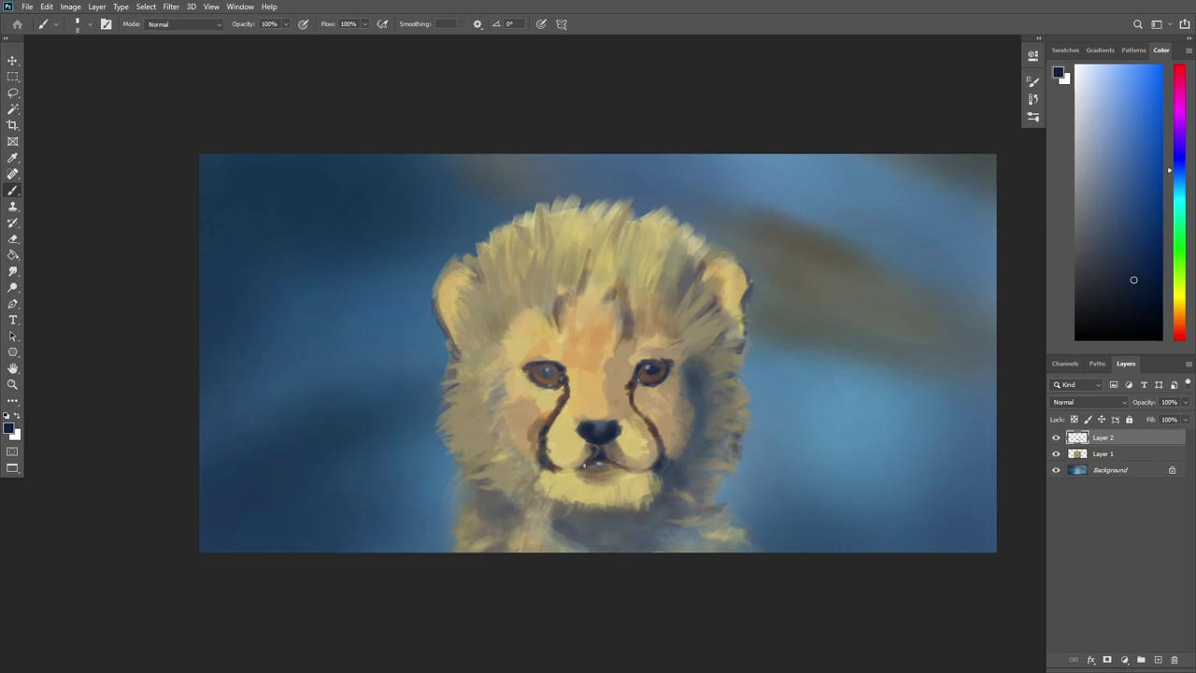
Paint dark shading on the face sides, under the chin and across the forehead.
{"action": "key", "text": "bracketright"}
{"action": "key", "text": "bracketright"}
{"action": "left_click_drag", "start_coordinate": [692, 372], "coordinate": [694, 446]}
{"action": "mouse_move", "coordinate": [579, 528]}
{"action": "left_mouse_down"}
{"action": "mouse_move", "coordinate": [617, 520]}
{"action": "mouse_move", "coordinate": [542, 514]}
{"action": "mouse_move", "coordinate": [648, 521]}
{"action": "mouse_move", "coordinate": [702, 380]}
{"action": "mouse_move", "coordinate": [694, 542]}
{"action": "mouse_move", "coordinate": [626, 290]}
{"action": "left_mouse_up"}
{"action": "mouse_move", "coordinate": [561, 318]}
{"action": "left_mouse_down"}
{"action": "mouse_move", "coordinate": [543, 250]}
{"action": "mouse_move", "coordinate": [557, 325]}
{"action": "left_mouse_up"}
{"action": "left_click_drag", "start_coordinate": [487, 275], "coordinate": [480, 295]}
{"action": "left_click_drag", "start_coordinate": [460, 321], "coordinate": [449, 374]}
{"action": "left_click_drag", "start_coordinate": [468, 398], "coordinate": [456, 415]}
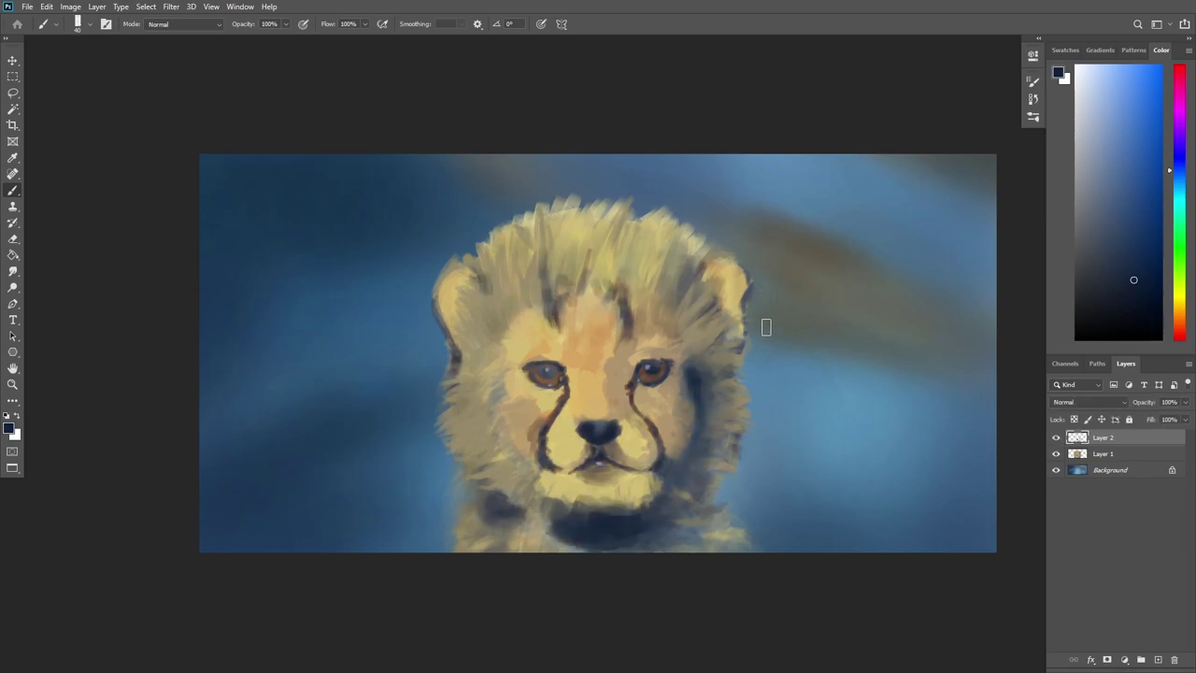
Warm the nose bridge, muzzle and both cheeks with orange-pink strokes.
{"action": "left_click", "coordinate": [603, 383], "text": "alt"}
{"action": "left_click_drag", "start_coordinate": [604, 378], "coordinate": [617, 411]}
{"action": "mouse_move", "coordinate": [607, 355]}
{"action": "left_mouse_down"}
{"action": "mouse_move", "coordinate": [579, 402]}
{"action": "mouse_move", "coordinate": [570, 463]}
{"action": "left_mouse_up"}
{"action": "left_click_drag", "start_coordinate": [621, 420], "coordinate": [626, 448]}
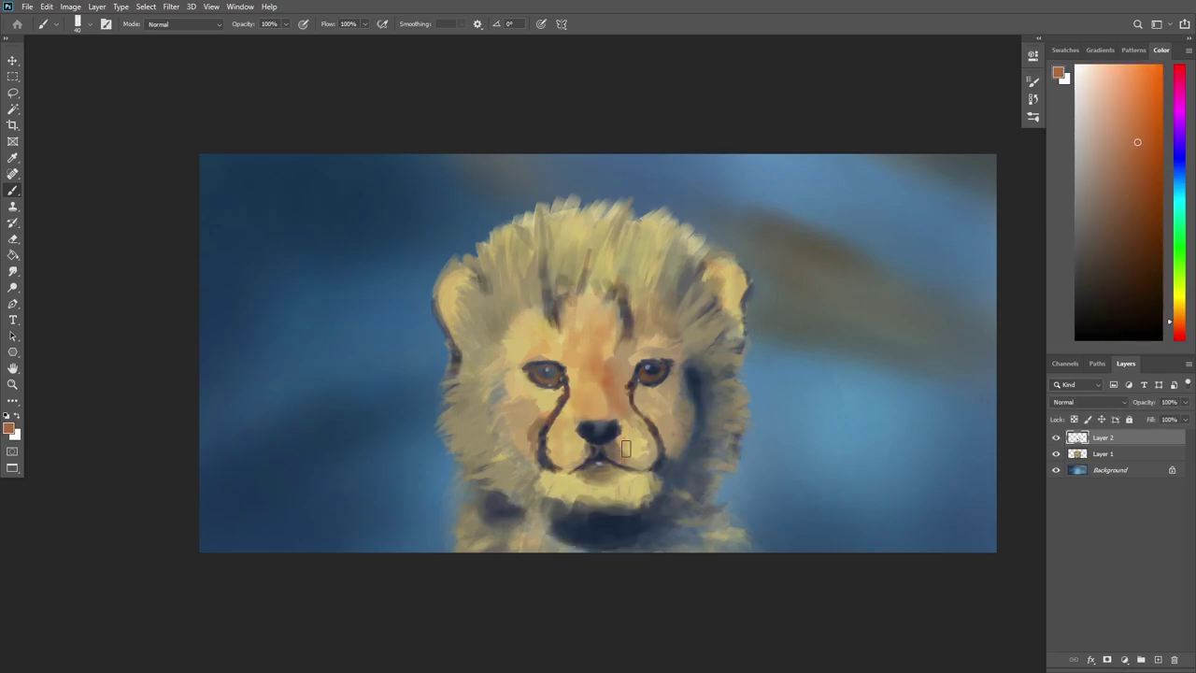
{"action": "mouse_move", "coordinate": [666, 402]}
{"action": "left_mouse_down"}
{"action": "mouse_move", "coordinate": [678, 415]}
{"action": "mouse_move", "coordinate": [659, 422]}
{"action": "left_mouse_up"}
{"action": "left_click_drag", "start_coordinate": [587, 294], "coordinate": [591, 339]}
{"action": "mouse_move", "coordinate": [509, 410]}
{"action": "left_mouse_down"}
{"action": "mouse_move", "coordinate": [542, 422]}
{"action": "mouse_move", "coordinate": [528, 421]}
{"action": "left_mouse_up"}
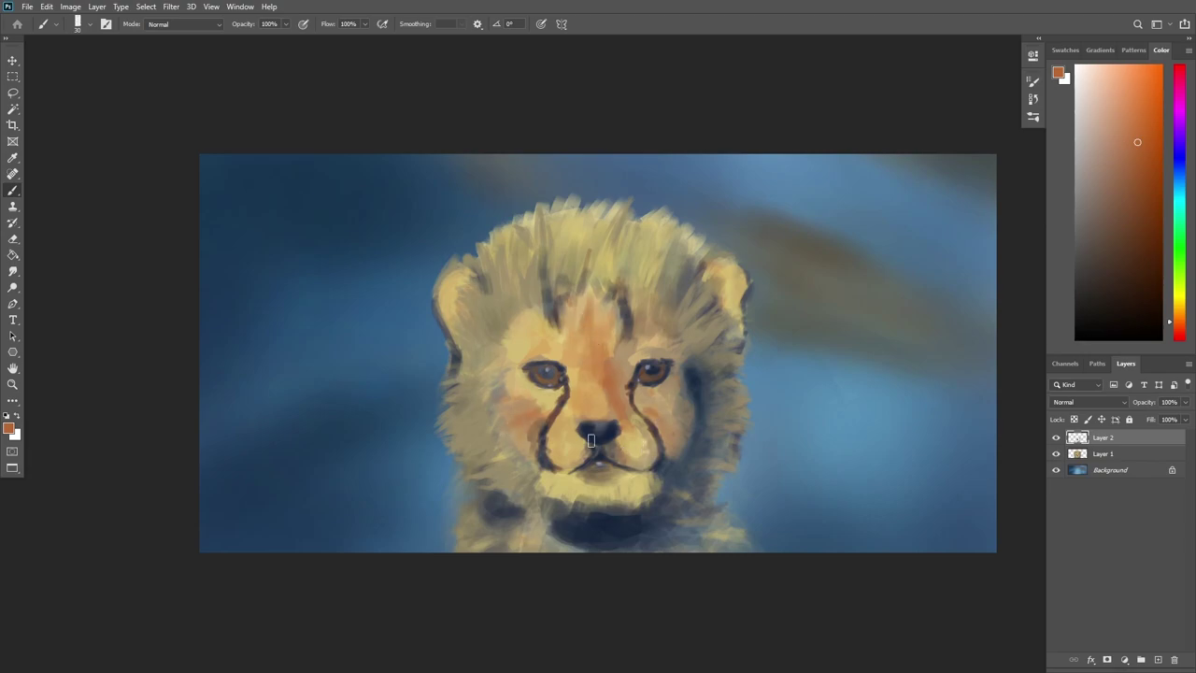
{"action": "left_click_drag", "start_coordinate": [572, 484], "coordinate": [623, 485]}
{"action": "left_click_drag", "start_coordinate": [617, 251], "coordinate": [612, 278]}
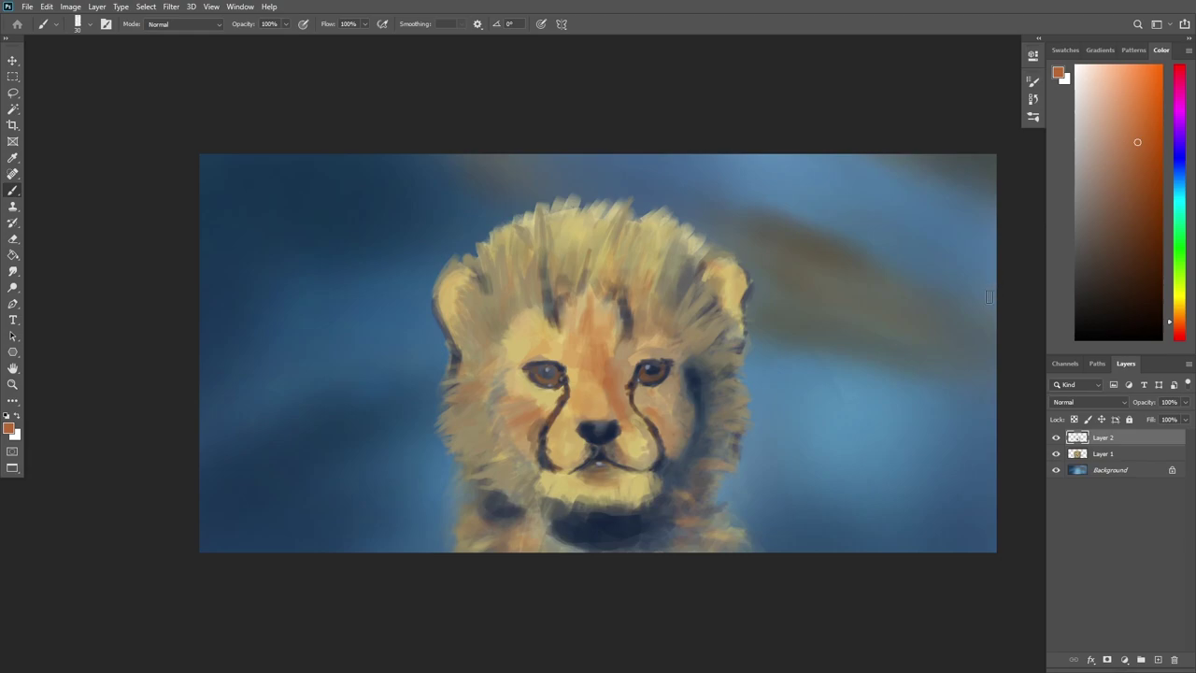
{"action": "left_click", "coordinate": [1099, 113]}
Paint light beige fur on the left cheek, under and above the left eye, and between the eyes.
{"action": "key", "text": "bracketright"}
{"action": "left_click", "coordinate": [524, 385], "text": "alt"}
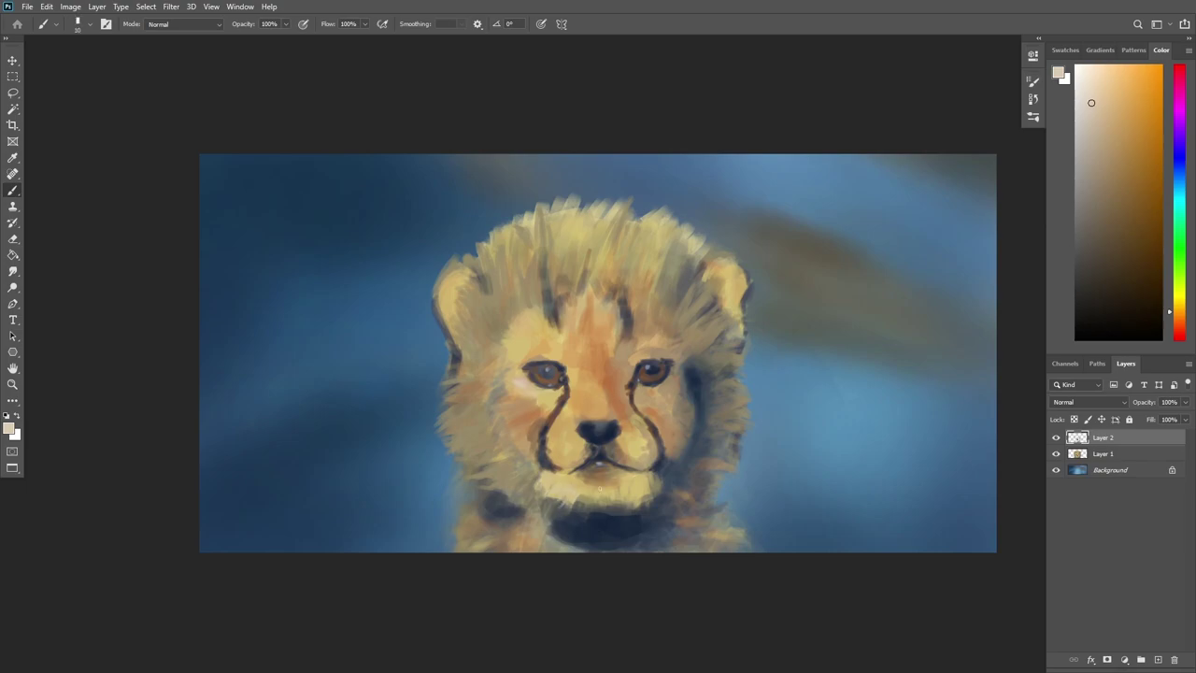
{"action": "key", "text": "bracketright"}
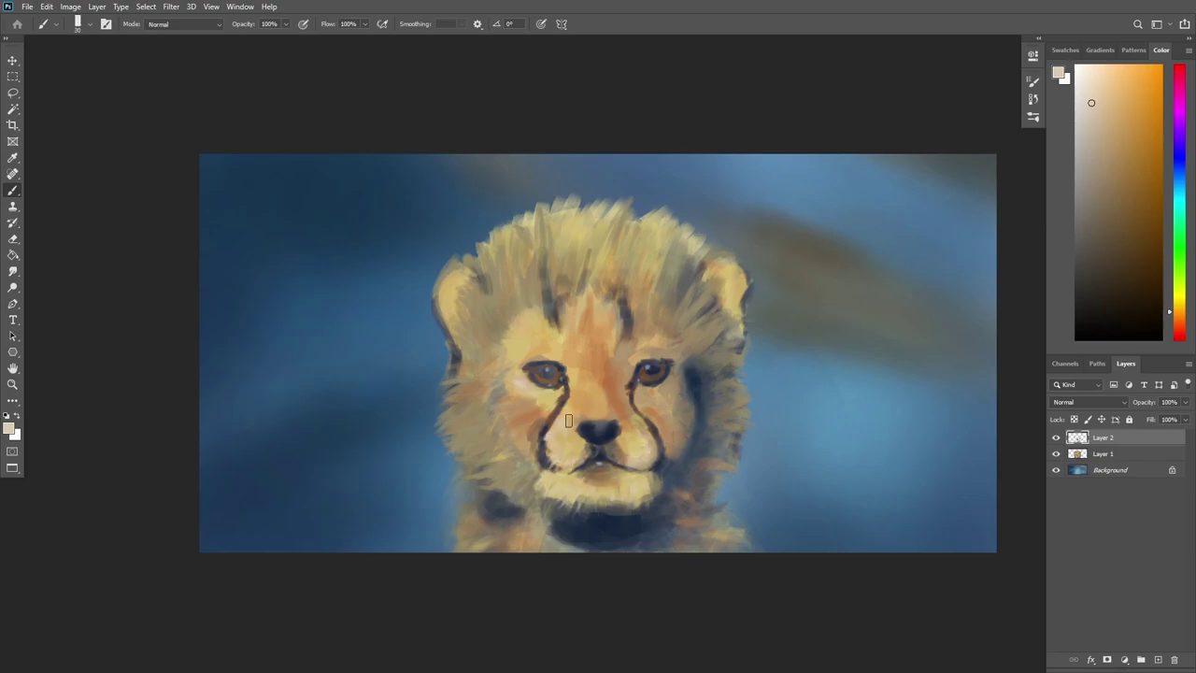
{"action": "key", "text": "bracketleft"}
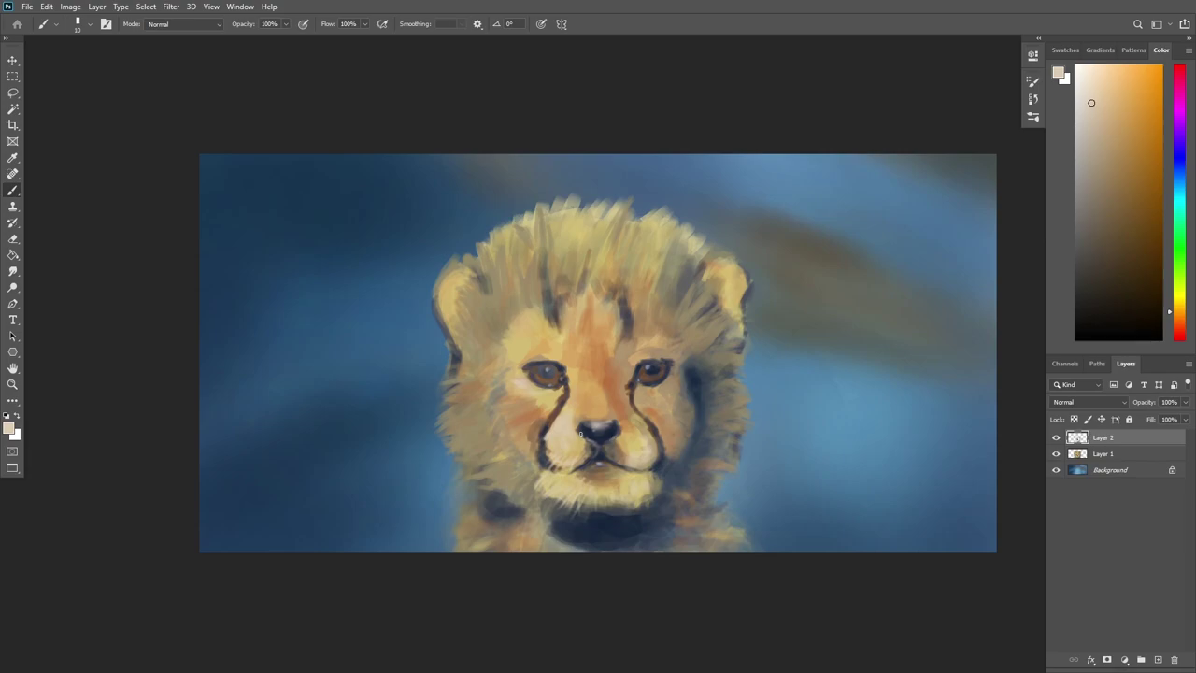
{"action": "key", "text": "bracketright"}
{"action": "left_click_drag", "start_coordinate": [514, 467], "coordinate": [484, 482]}
{"action": "left_click_drag", "start_coordinate": [497, 439], "coordinate": [472, 459]}
{"action": "mouse_move", "coordinate": [559, 407]}
{"action": "left_mouse_down"}
{"action": "mouse_move", "coordinate": [533, 379]}
{"action": "mouse_move", "coordinate": [575, 360]}
{"action": "mouse_move", "coordinate": [575, 342]}
{"action": "left_mouse_up"}
{"action": "key", "text": "bracketleft"}
{"action": "left_click_drag", "start_coordinate": [624, 376], "coordinate": [682, 340]}
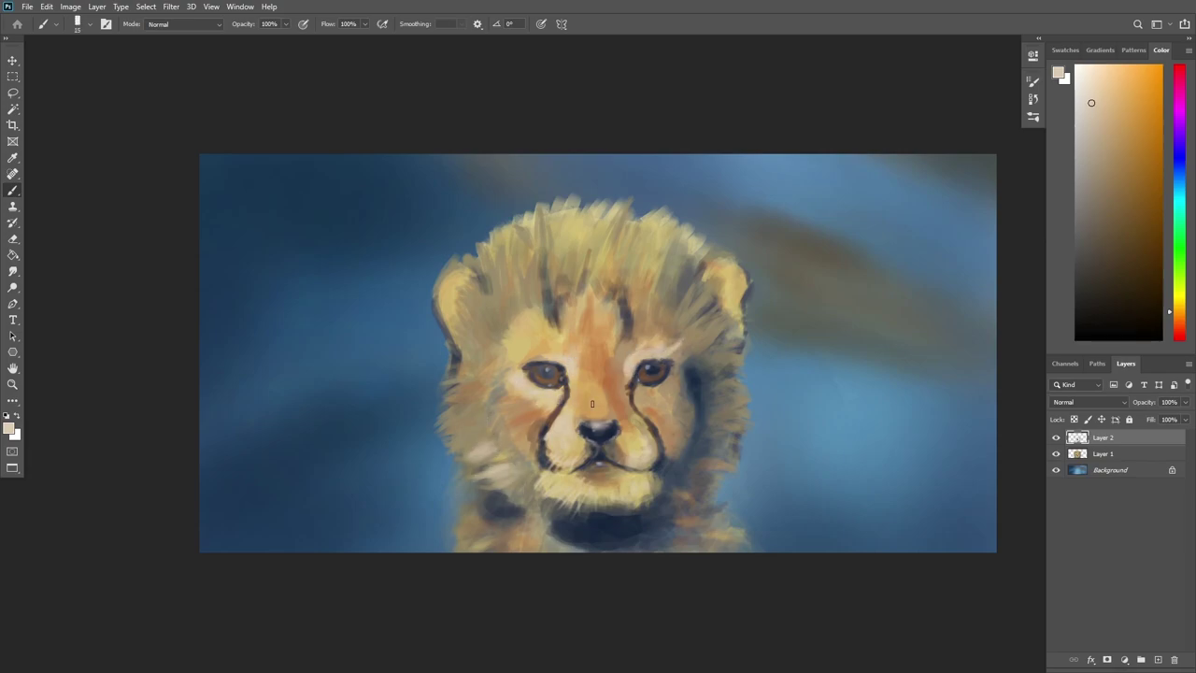
{"action": "left_click_drag", "start_coordinate": [546, 348], "coordinate": [516, 361]}
{"action": "left_click_drag", "start_coordinate": [674, 372], "coordinate": [696, 367]}
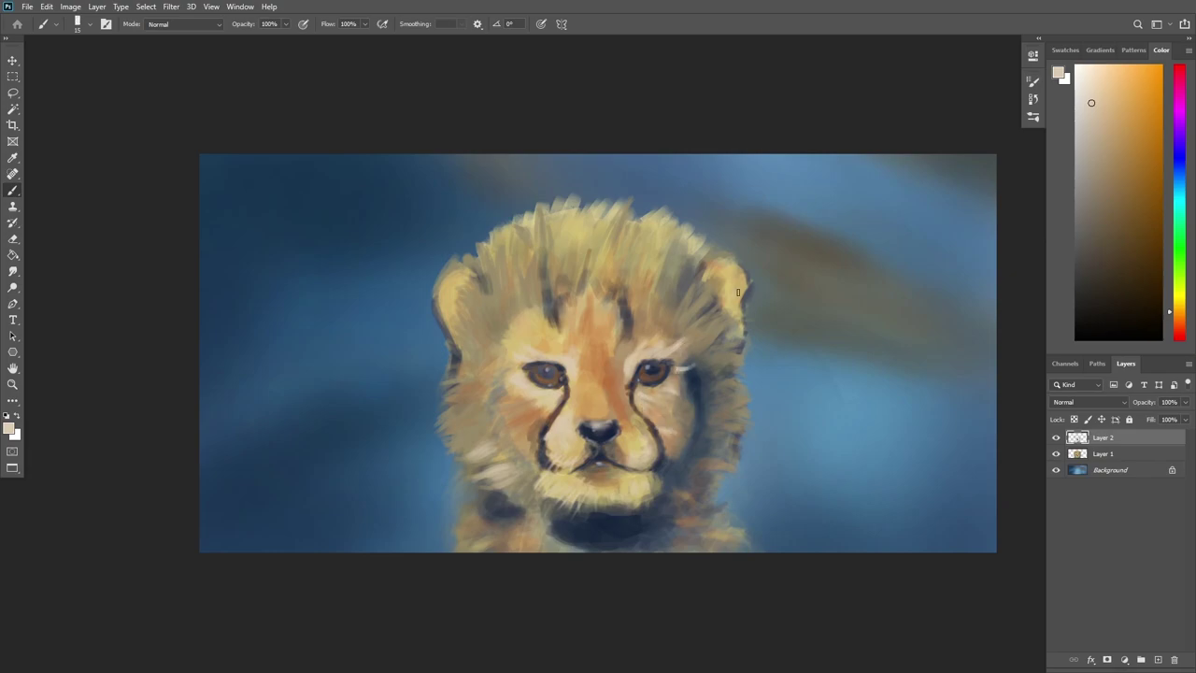
Lighten the right cheek and paint thin whiskers across it with a small brush.
{"action": "key", "text": "bracketright"}
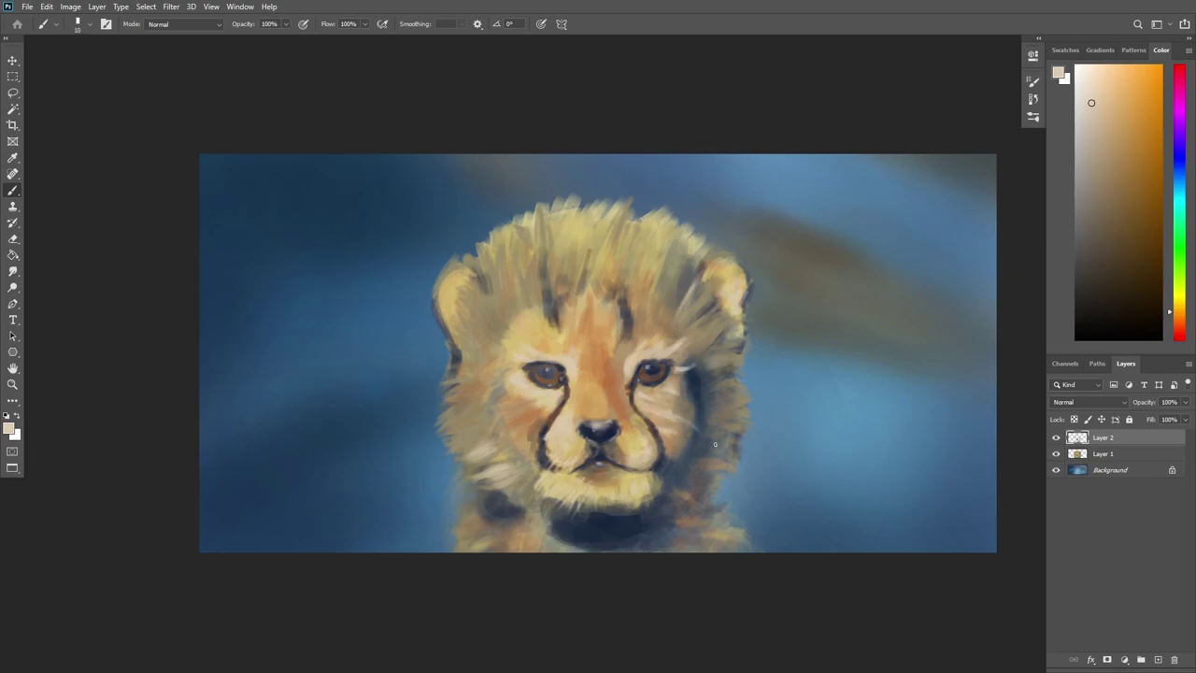
{"action": "key", "text": "bracketright"}
{"action": "left_click_drag", "start_coordinate": [654, 412], "coordinate": [678, 444]}
{"action": "left_click_drag", "start_coordinate": [654, 385], "coordinate": [688, 460]}
{"action": "left_click_drag", "start_coordinate": [693, 402], "coordinate": [724, 379]}
{"action": "key", "text": "bracketleft"}
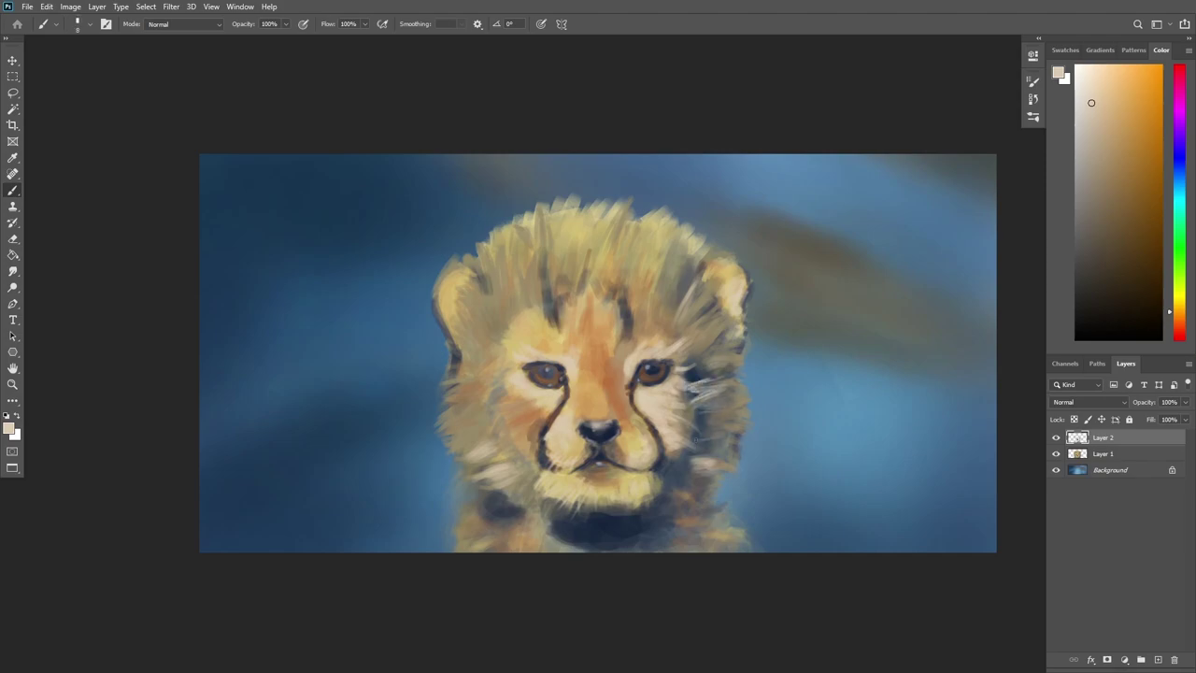
{"action": "key", "text": "bracketleft"}
{"action": "left_click_drag", "start_coordinate": [678, 426], "coordinate": [744, 409]}
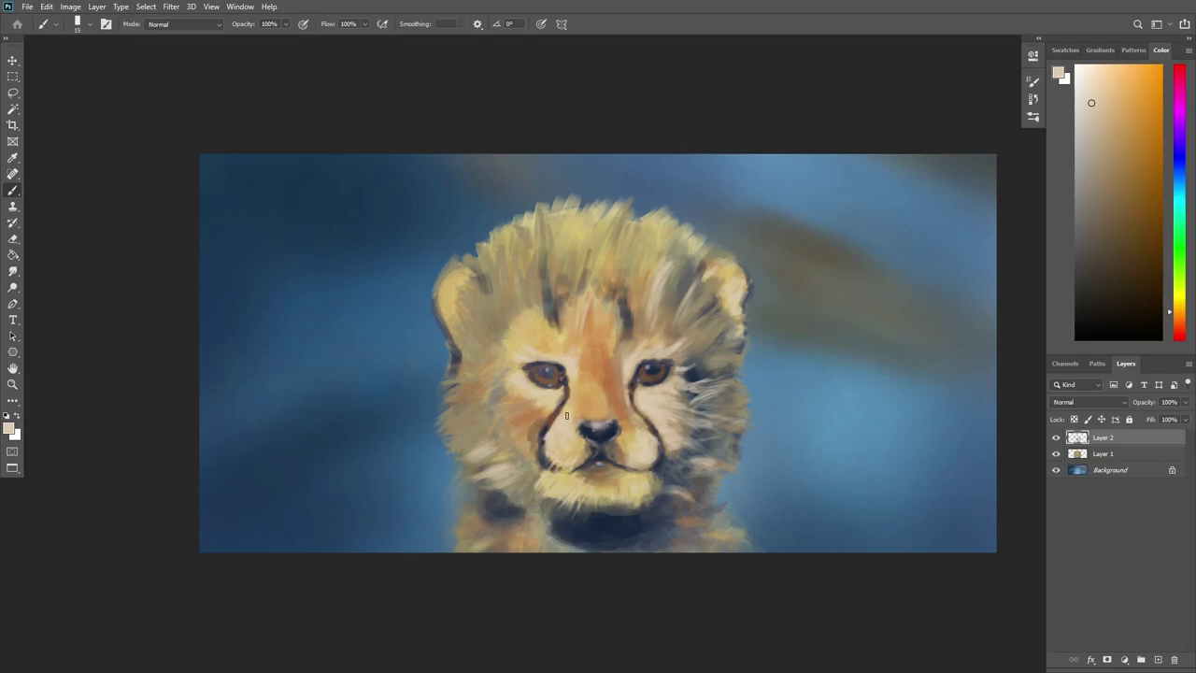
{"action": "key", "text": "bracketright"}
{"action": "key", "text": "bracketright"}
{"action": "key", "text": "bracketright"}
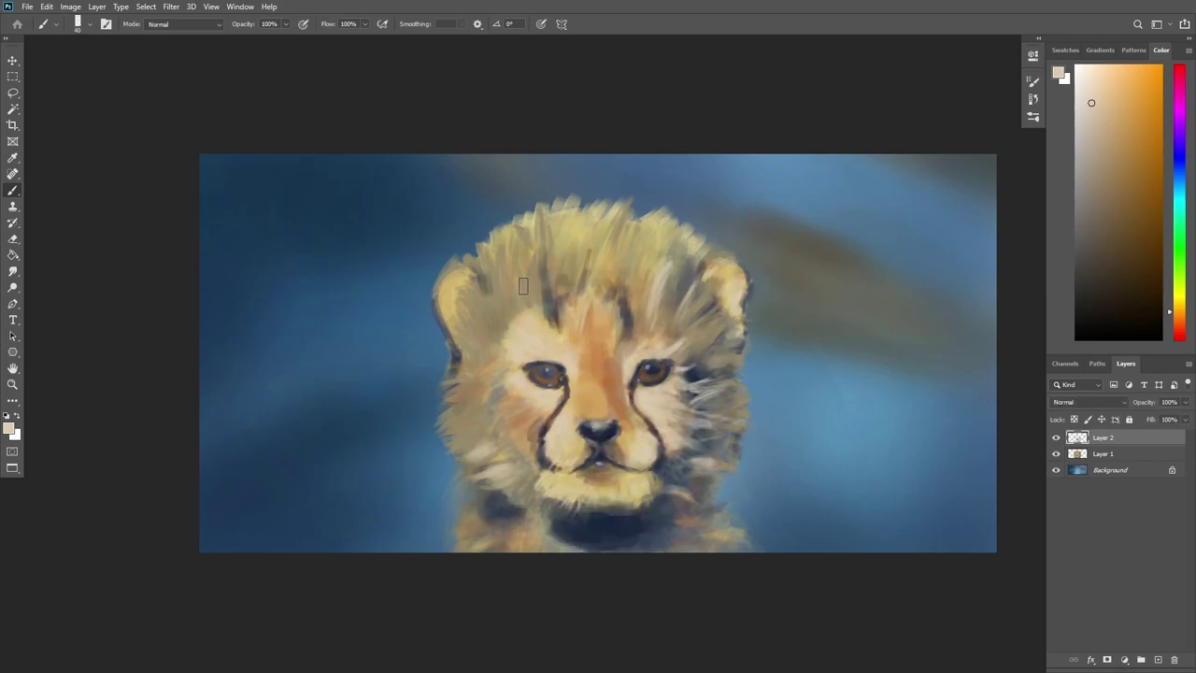
{"action": "key", "text": "bracketleft"}
{"action": "key", "text": "bracketleft"}
{"action": "key", "text": "bracketleft"}
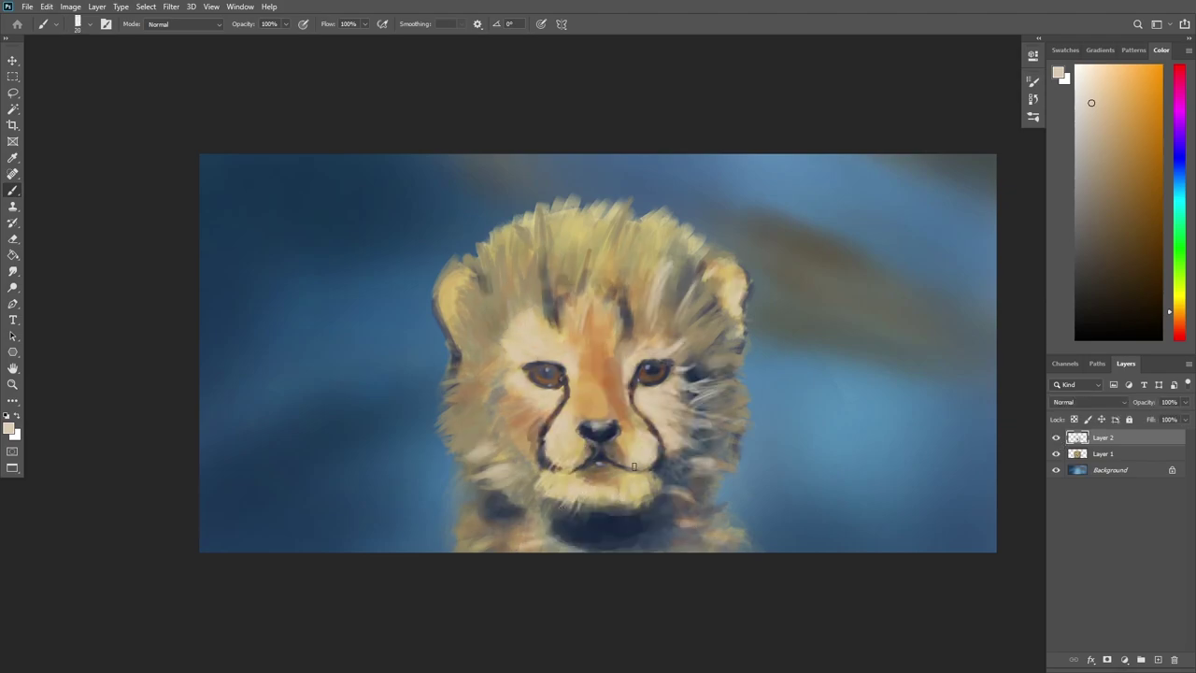
Try blue shades, then add pale beige fur strokes on both cheeks and the chin.
{"action": "left_click", "coordinate": [583, 391], "text": "alt"}
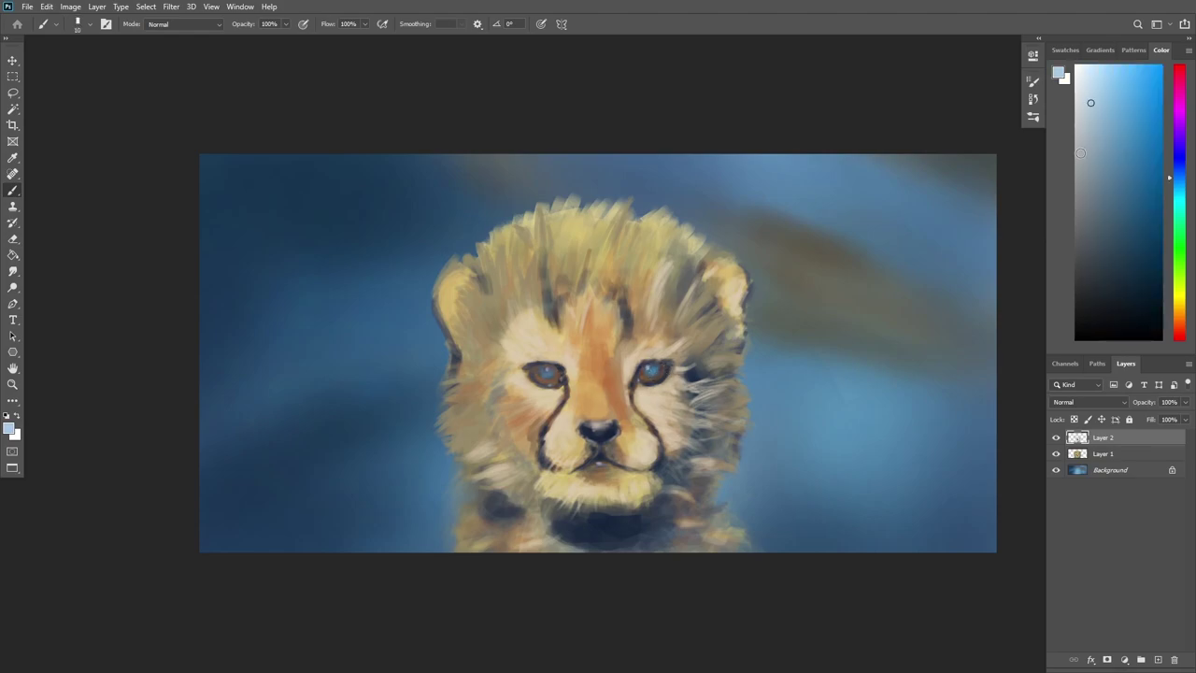
{"action": "left_click", "coordinate": [663, 411], "text": "alt"}
{"action": "left_click", "coordinate": [655, 376], "text": "alt"}
{"action": "left_click", "coordinate": [703, 292], "text": "alt"}
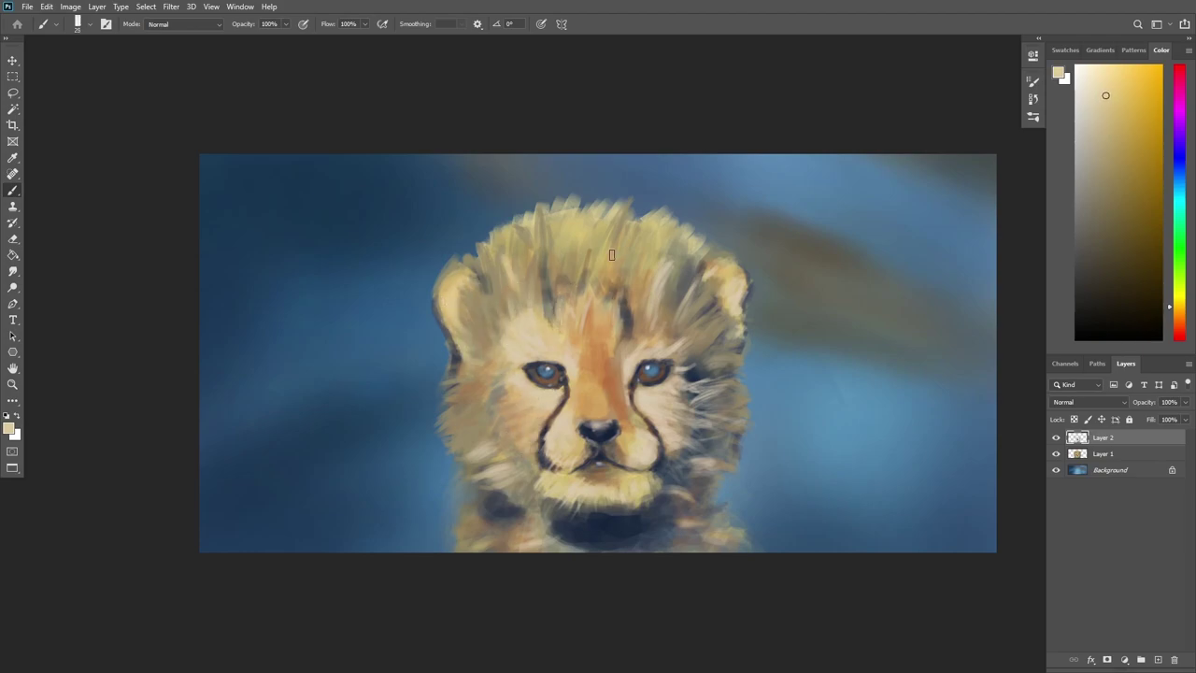
{"action": "mouse_move", "coordinate": [532, 448]}
{"action": "left_mouse_down"}
{"action": "mouse_move", "coordinate": [458, 421]}
{"action": "mouse_move", "coordinate": [467, 379]}
{"action": "left_mouse_up"}
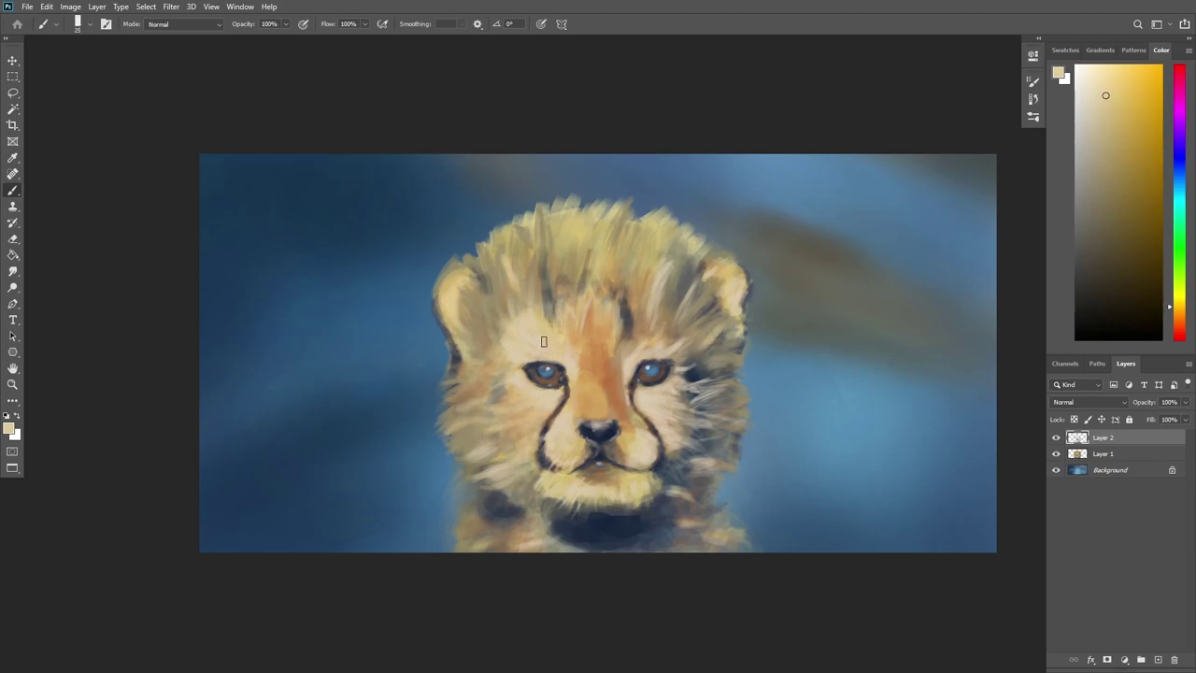
{"action": "left_click_drag", "start_coordinate": [691, 444], "coordinate": [675, 456]}
{"action": "left_click_drag", "start_coordinate": [584, 472], "coordinate": [615, 478]}
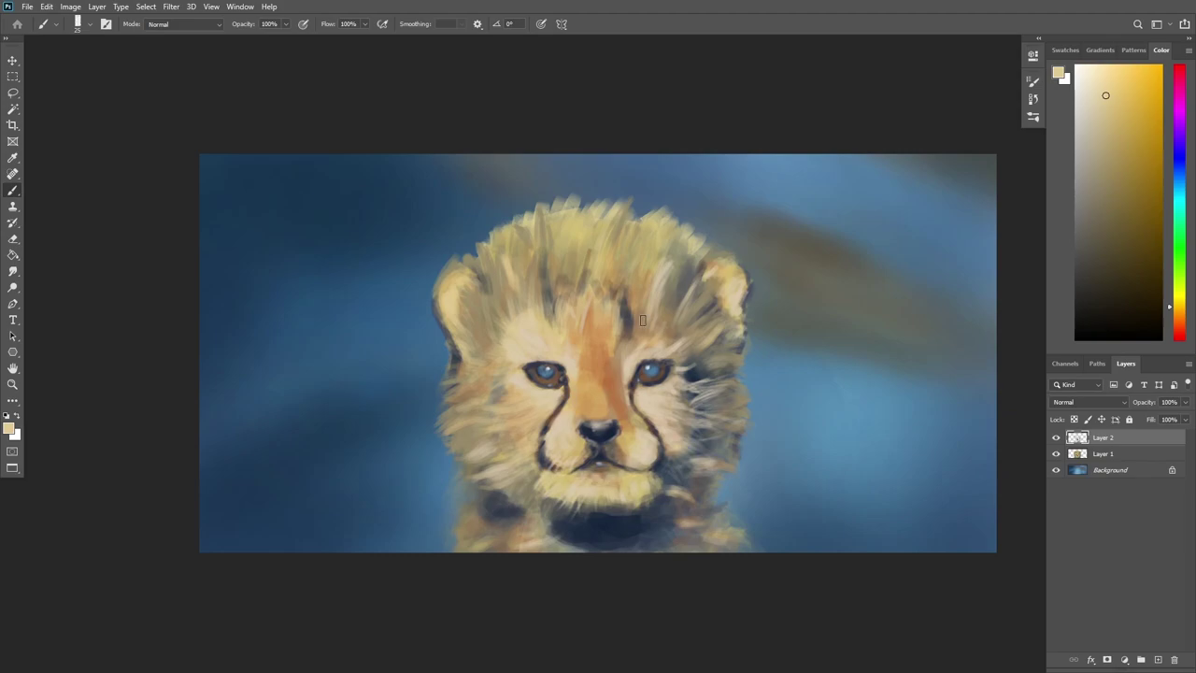
{"action": "left_click", "coordinate": [646, 372], "text": "alt"}
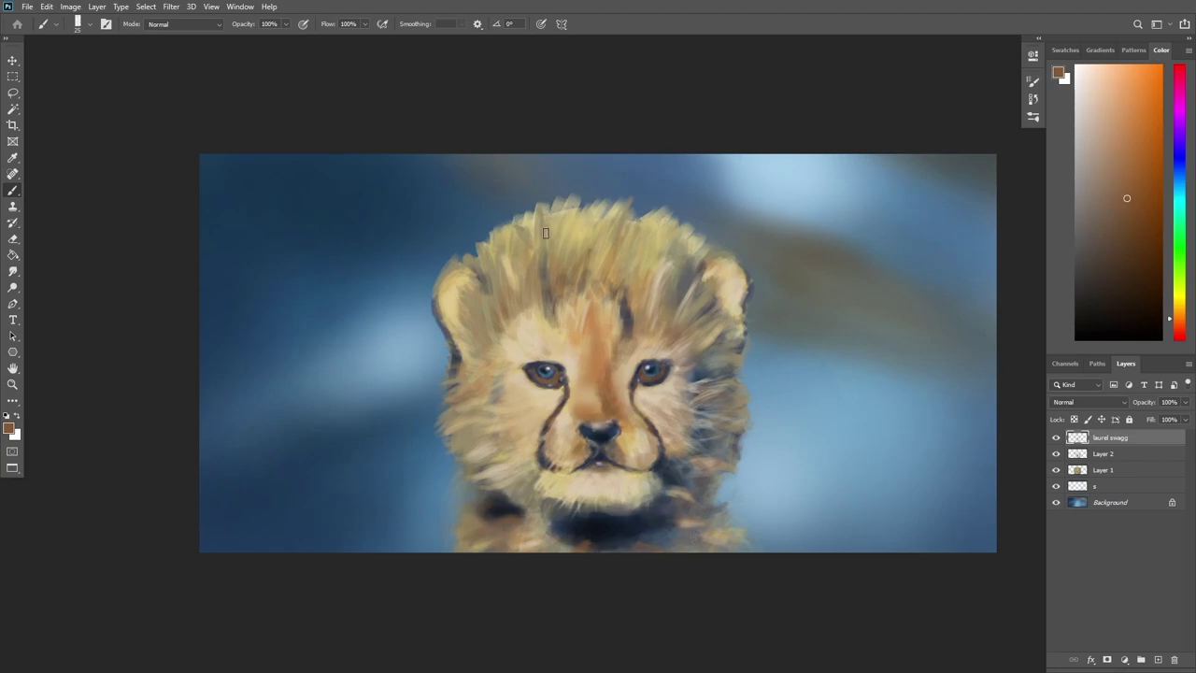
Zoom in and cover the dark nose stripe, chin, jaw and muzzle edge with light tan.
{"action": "left_click", "coordinate": [1111, 102]}
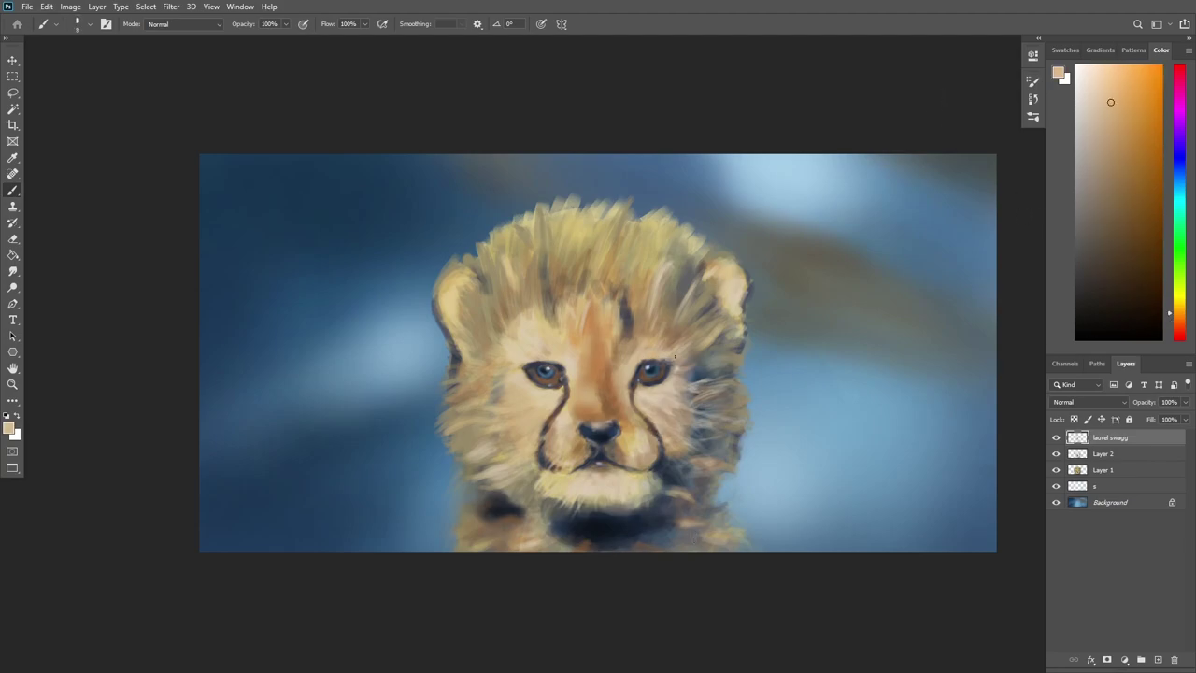
{"action": "key", "text": "ctrl+plus"}
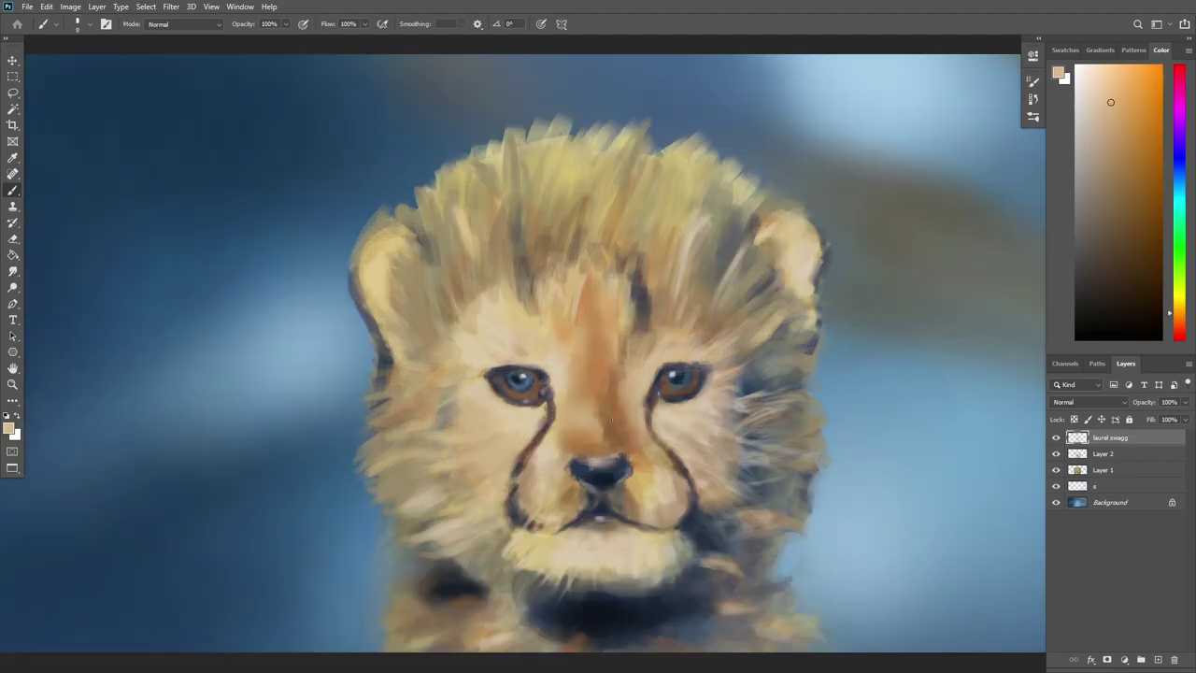
{"action": "left_click_drag", "start_coordinate": [649, 361], "coordinate": [650, 333]}
{"action": "left_click_drag", "start_coordinate": [633, 266], "coordinate": [639, 344]}
{"action": "left_click_drag", "start_coordinate": [654, 301], "coordinate": [642, 358]}
{"action": "mouse_move", "coordinate": [461, 561]}
{"action": "left_mouse_down"}
{"action": "mouse_move", "coordinate": [425, 548]}
{"action": "mouse_move", "coordinate": [454, 517]}
{"action": "left_mouse_up"}
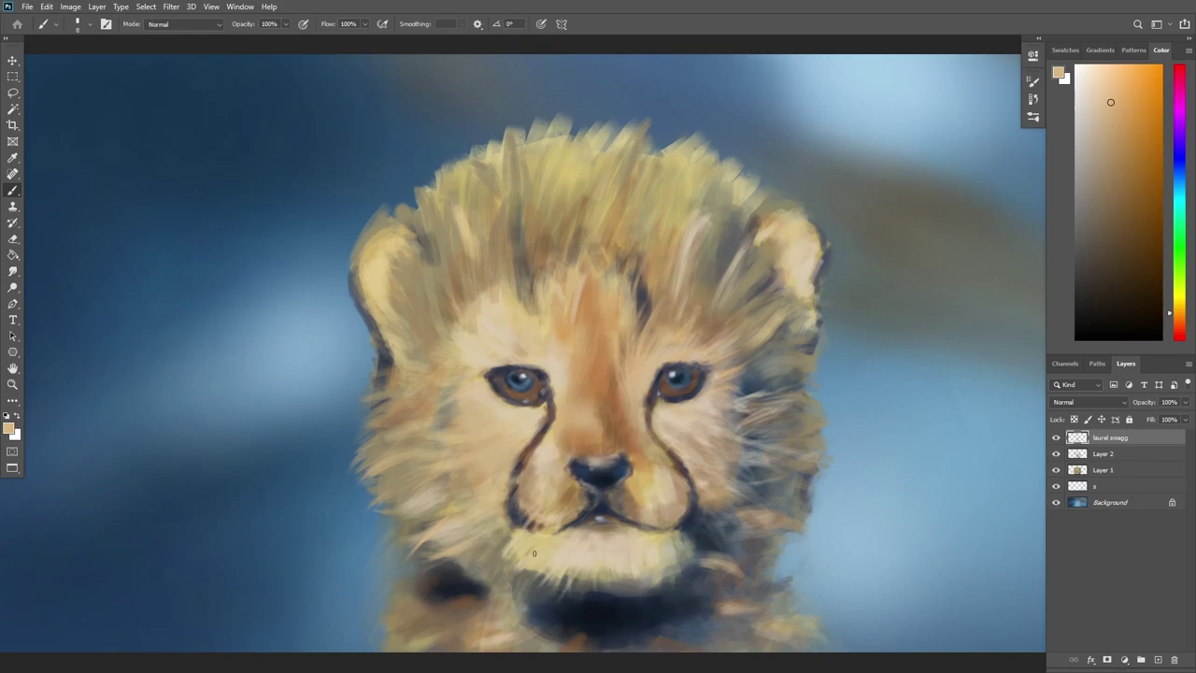
{"action": "mouse_move", "coordinate": [535, 553]}
{"action": "left_mouse_down"}
{"action": "mouse_move", "coordinate": [580, 584]}
{"action": "mouse_move", "coordinate": [640, 584]}
{"action": "left_mouse_up"}
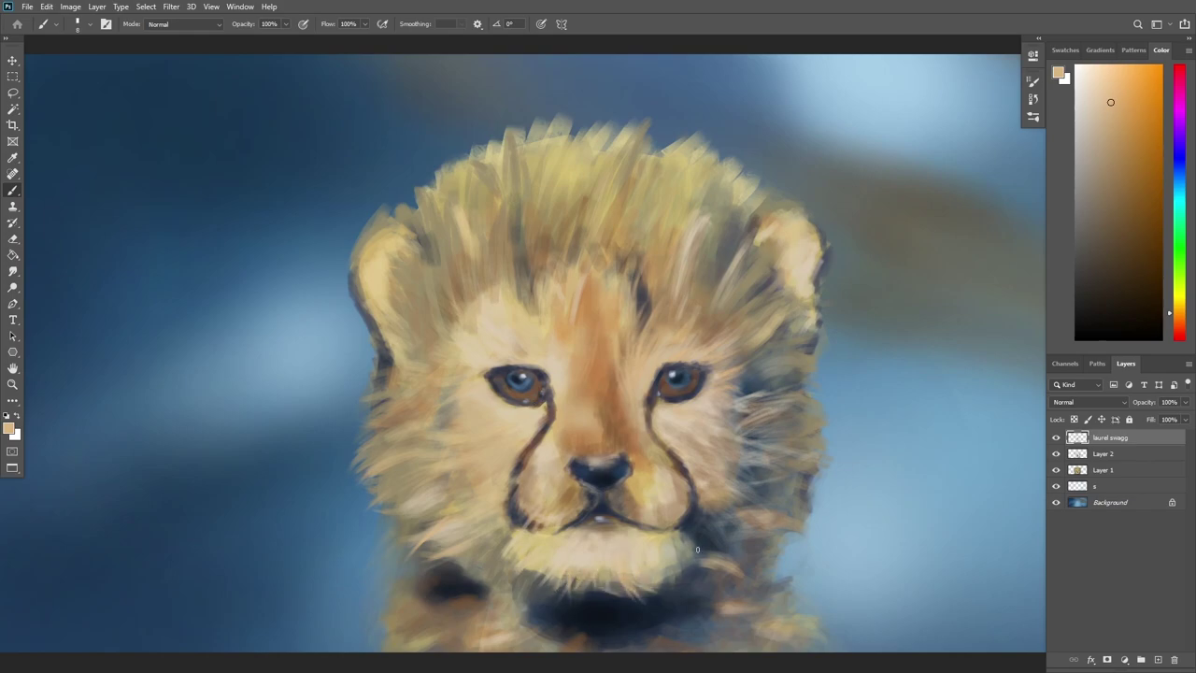
{"action": "mouse_move", "coordinate": [698, 549]}
{"action": "left_mouse_down"}
{"action": "mouse_move", "coordinate": [665, 576]}
{"action": "mouse_move", "coordinate": [580, 586]}
{"action": "left_mouse_up"}
{"action": "left_click_drag", "start_coordinate": [542, 439], "coordinate": [529, 475]}
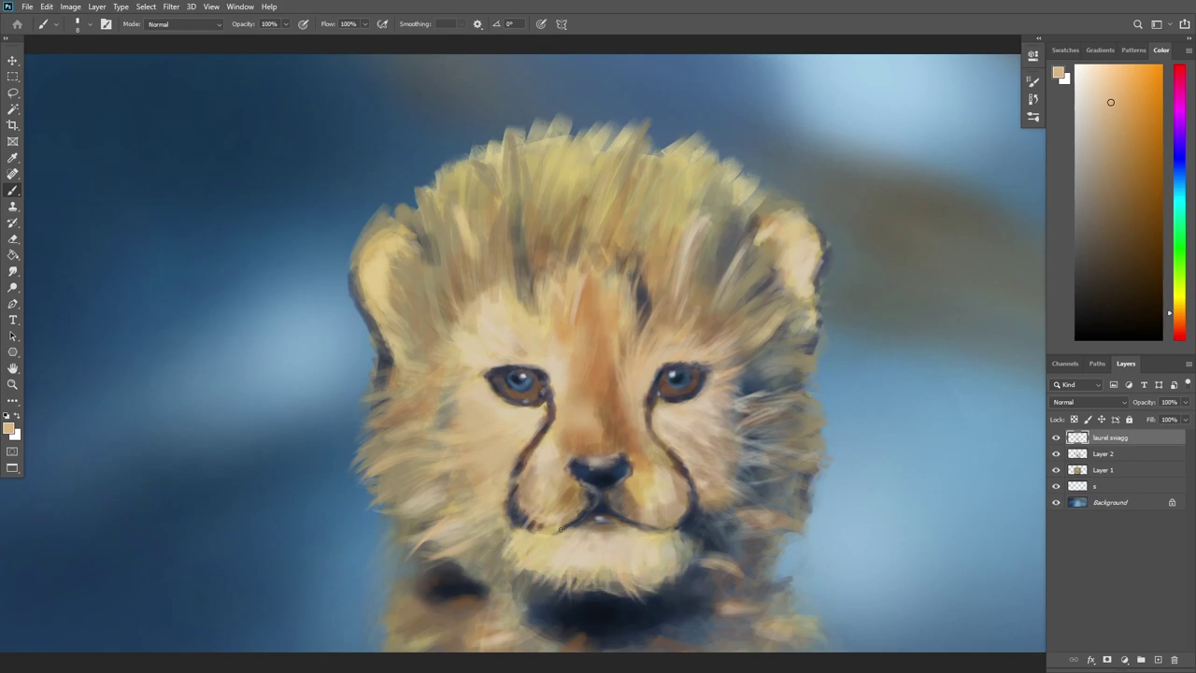
Lighten the left eye's inner corner and forehead fur, then load orange-brown with a larger brush.
{"action": "key", "text": "ctrl+minus"}
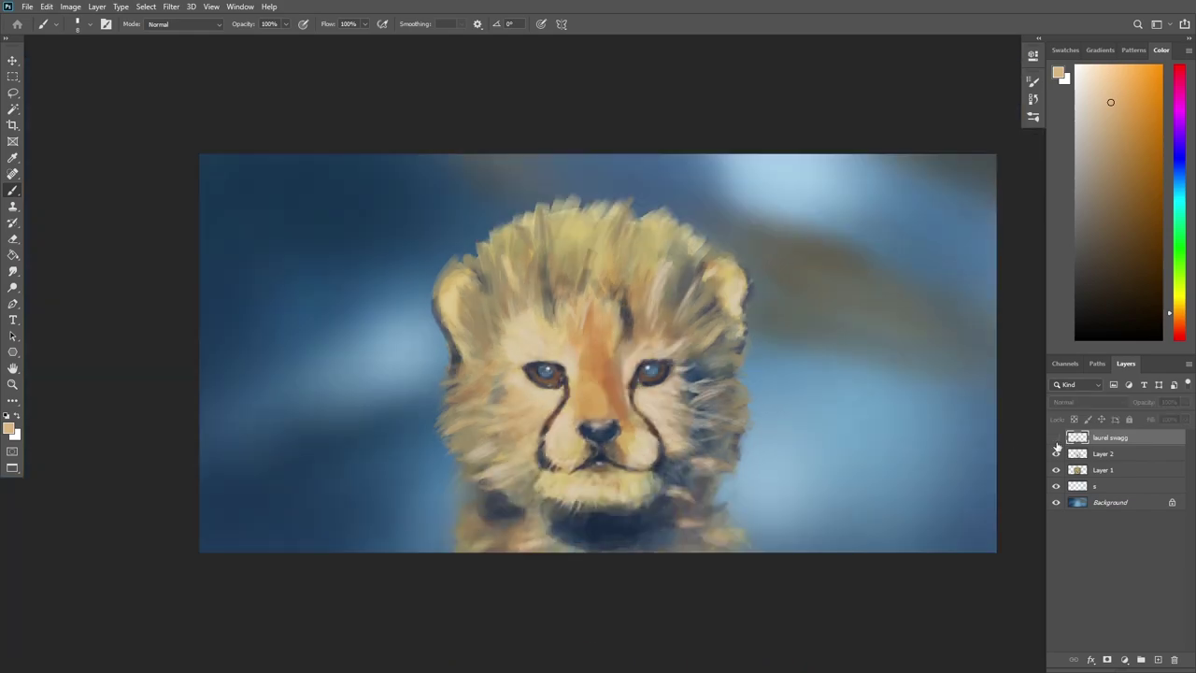
{"action": "key", "text": "ctrl+plus"}
{"action": "left_click_drag", "start_coordinate": [552, 372], "coordinate": [541, 391]}
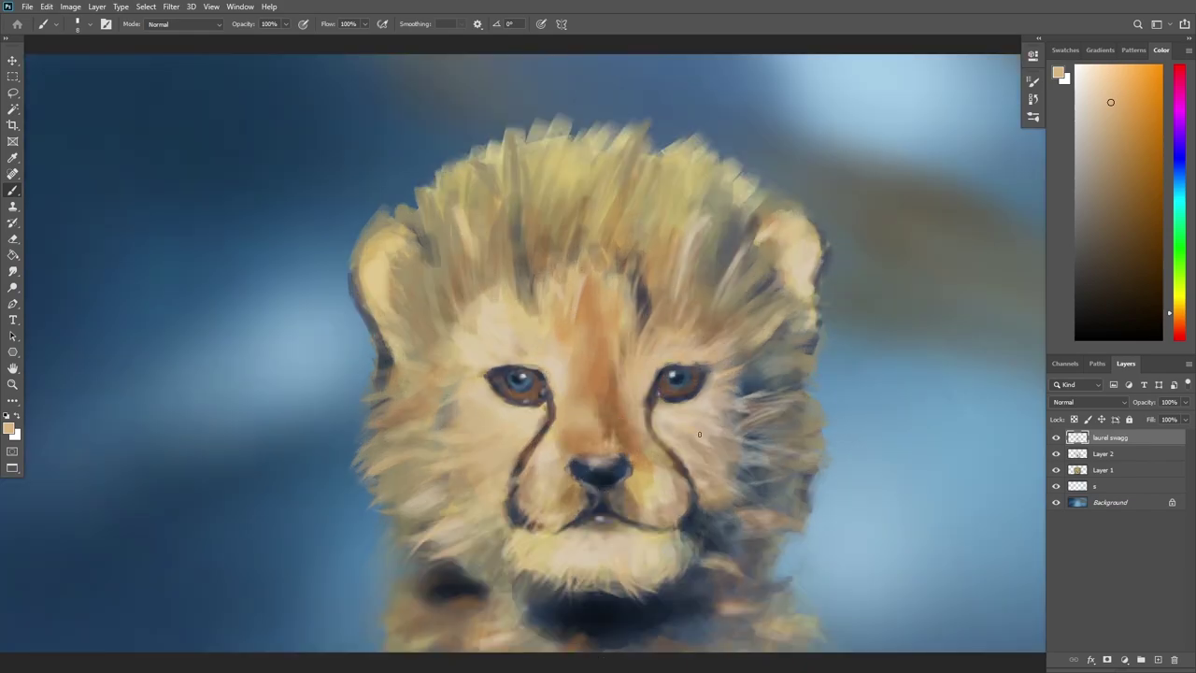
{"action": "mouse_move", "coordinate": [665, 329]}
{"action": "left_mouse_down"}
{"action": "mouse_move", "coordinate": [652, 272]}
{"action": "mouse_move", "coordinate": [645, 301]}
{"action": "mouse_move", "coordinate": [660, 295]}
{"action": "left_mouse_up"}
{"action": "key", "text": "bracketleft"}
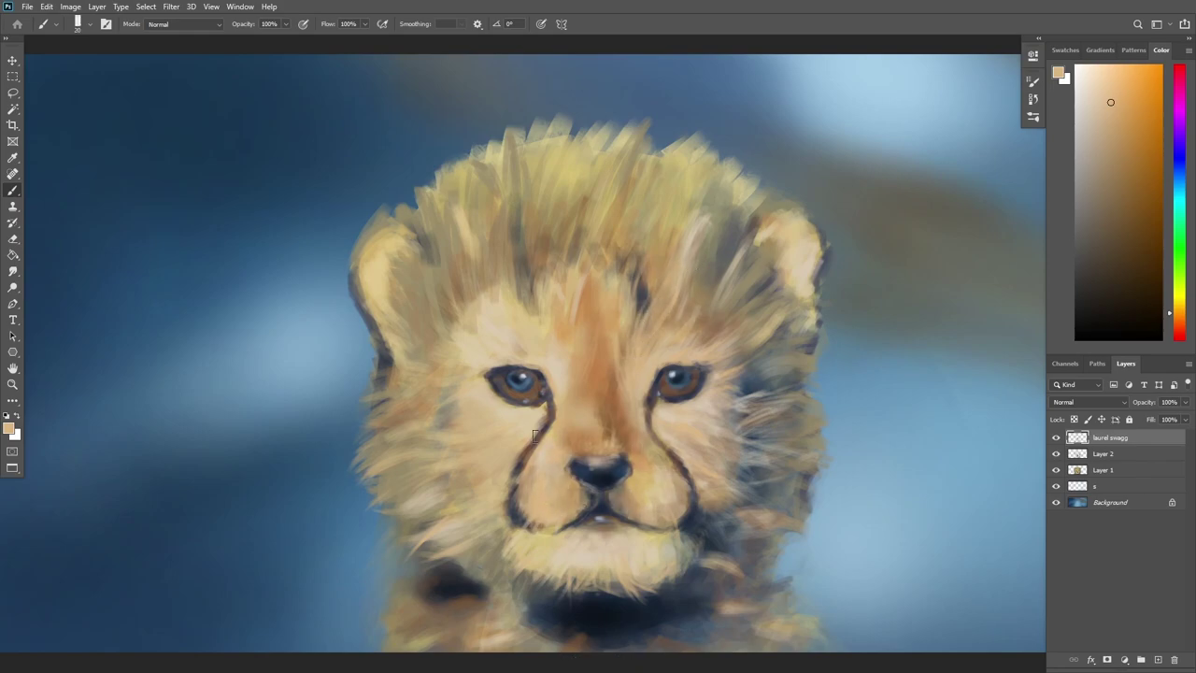
{"action": "left_click", "coordinate": [626, 373], "text": "alt"}
{"action": "key", "text": "shift+bracketright"}
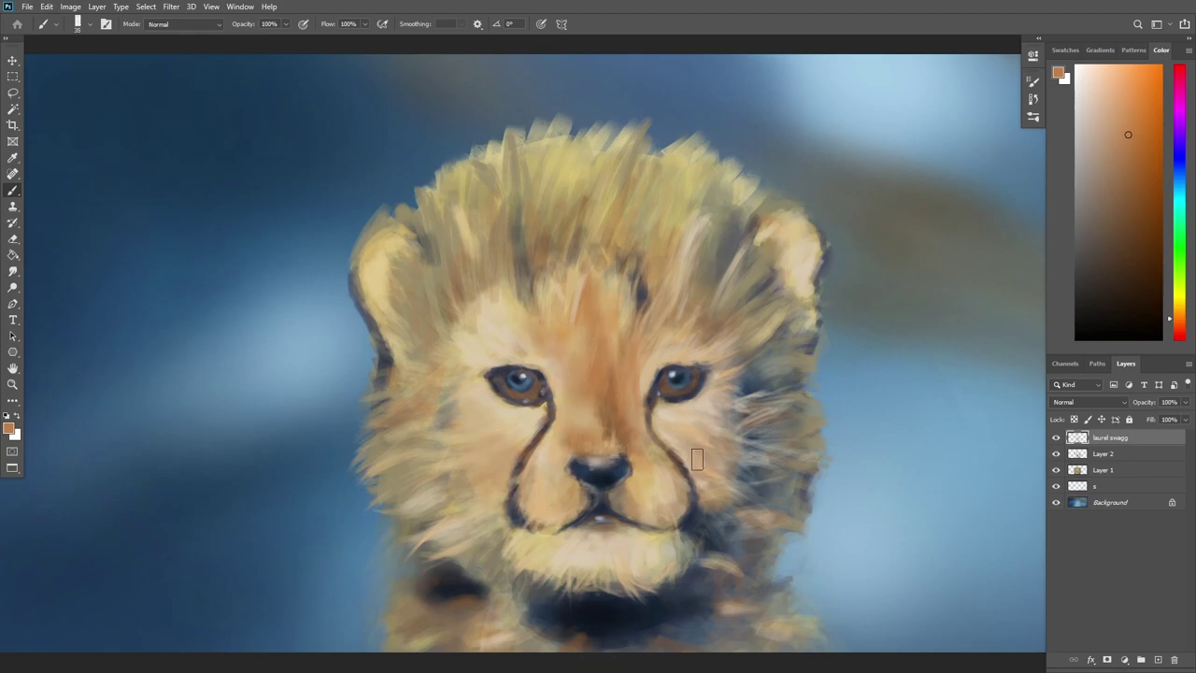
{"action": "key", "text": "ctrl+minus"}
With a size-15 brush, paint dark fur on the right cheek, lower-left chin and forehead.
{"action": "right_click", "coordinate": [728, 455]}
{"action": "key", "text": "Escape"}
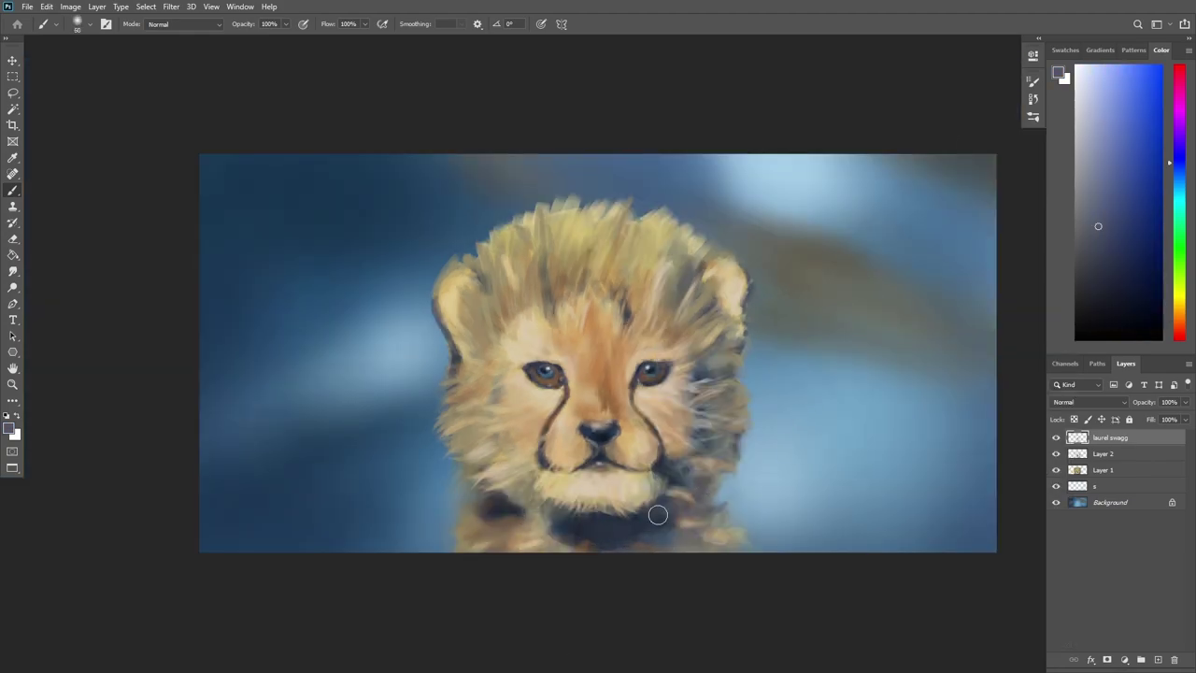
{"action": "key", "text": "bracketleft"}
{"action": "key", "text": "bracketleft"}
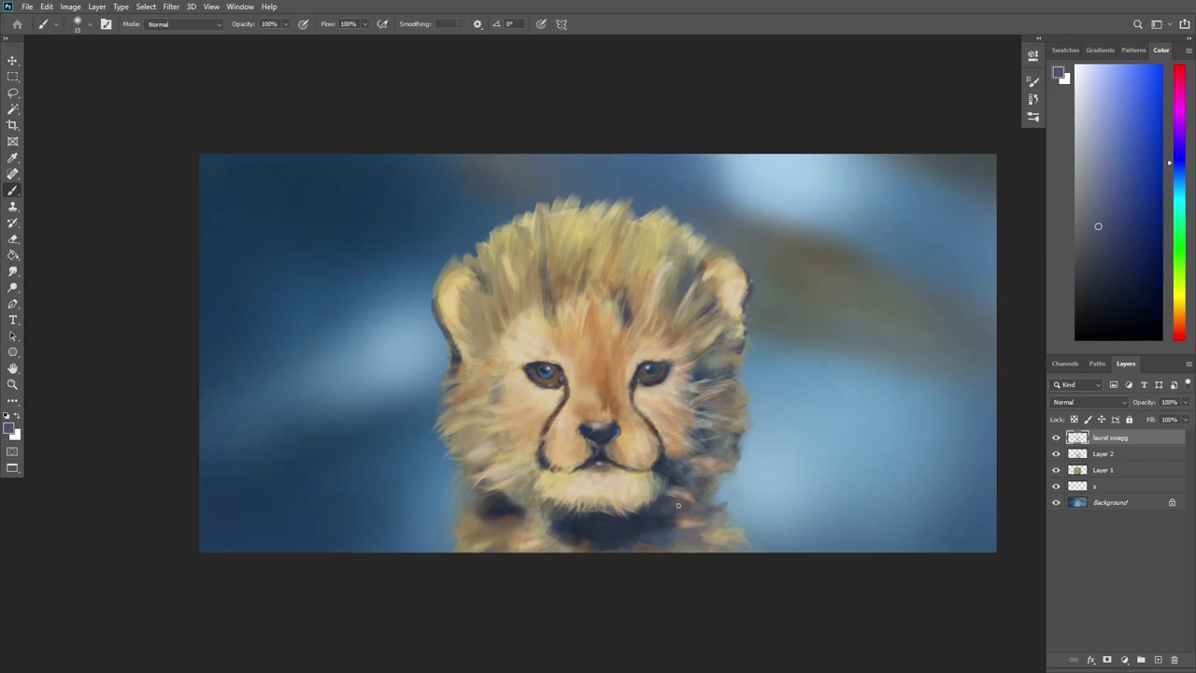
{"action": "mouse_move", "coordinate": [690, 430]}
{"action": "left_mouse_down"}
{"action": "mouse_move", "coordinate": [677, 454]}
{"action": "mouse_move", "coordinate": [654, 456]}
{"action": "left_mouse_up"}
{"action": "left_click_drag", "start_coordinate": [694, 374], "coordinate": [727, 393]}
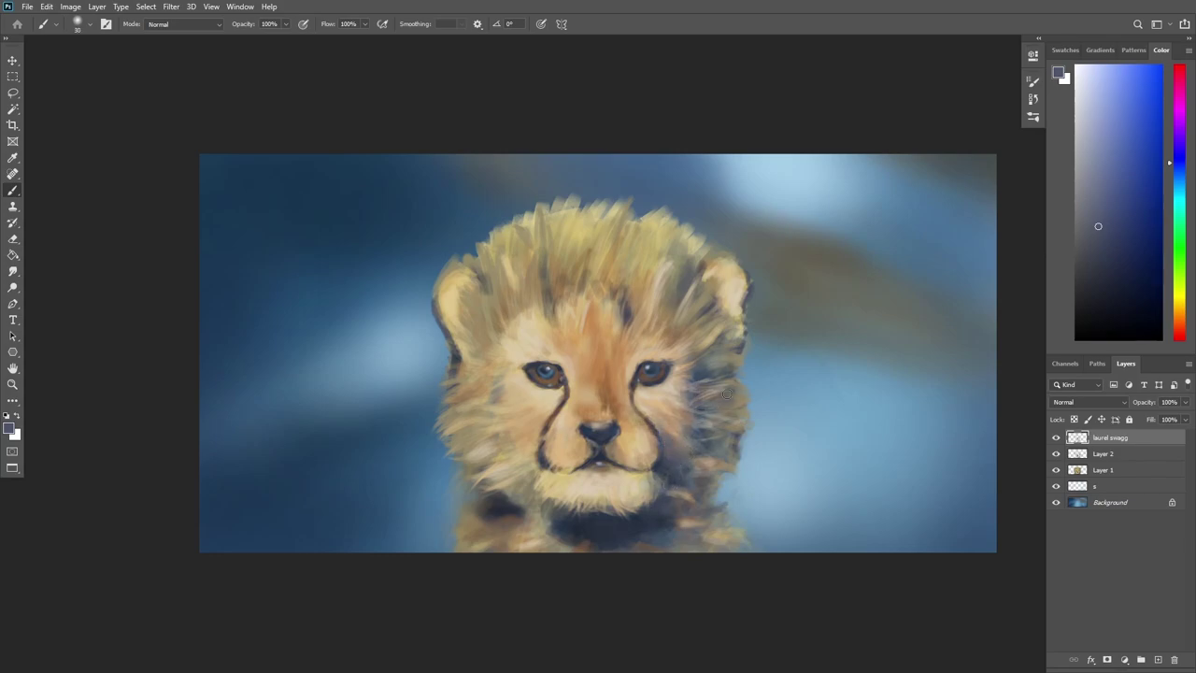
{"action": "left_click_drag", "start_coordinate": [561, 447], "coordinate": [521, 516]}
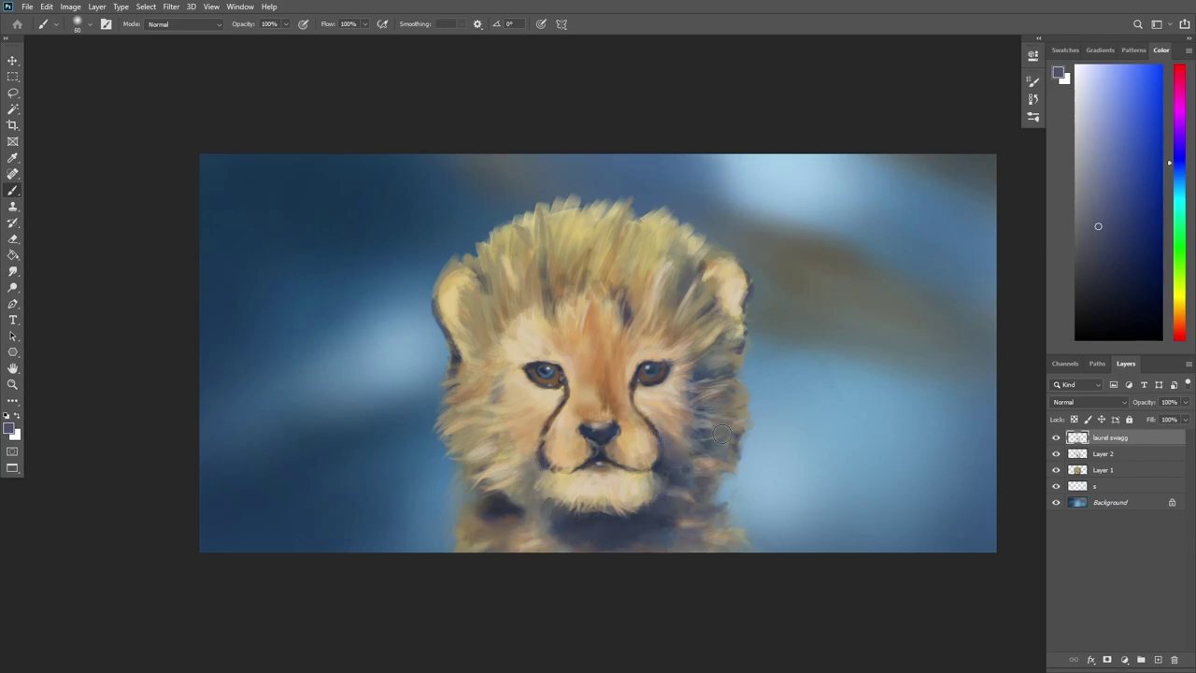
{"action": "left_click", "coordinate": [482, 521], "text": "alt"}
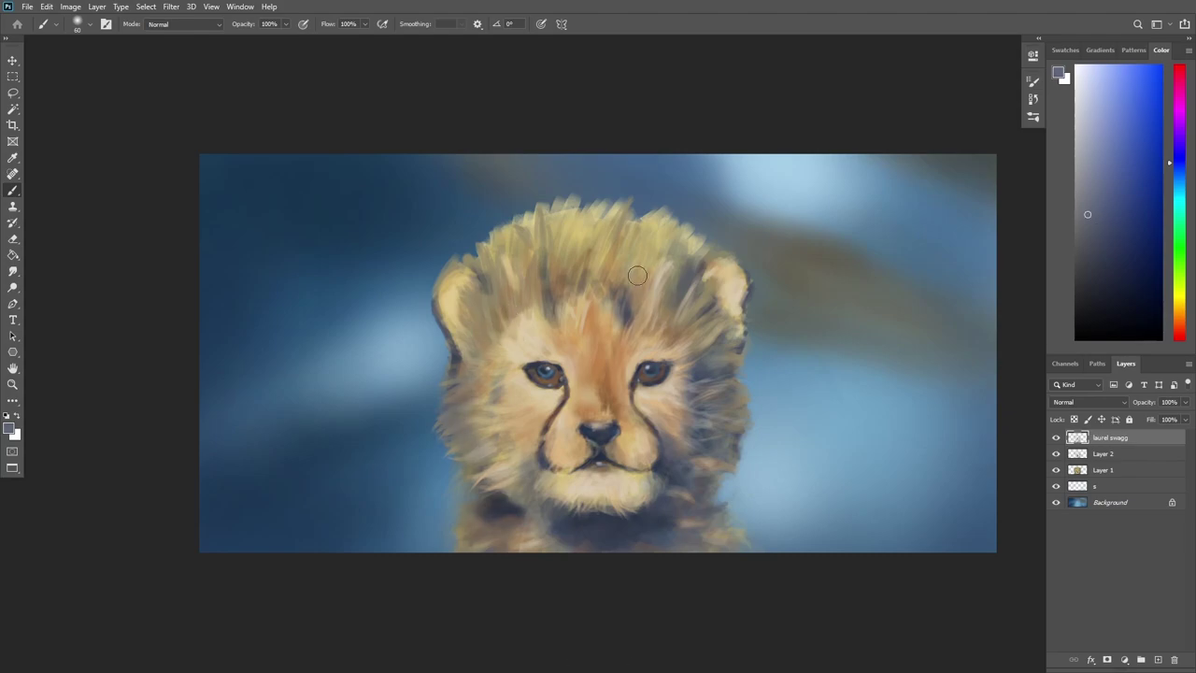
{"action": "left_click", "coordinate": [577, 232]}
Zoom in to add catchlights to both eyes, refine them with brown and navy, then zoom out.
{"action": "key", "text": "ctrl+plus"}
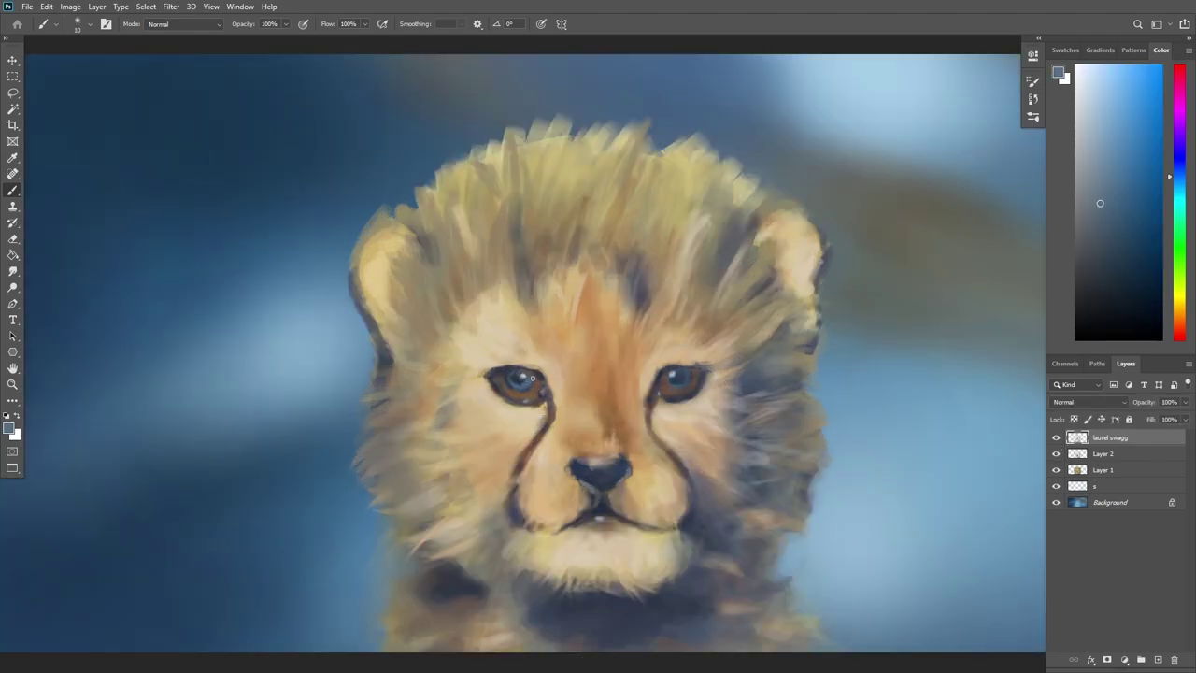
{"action": "left_click", "coordinate": [519, 378]}
{"action": "left_click", "coordinate": [685, 378]}
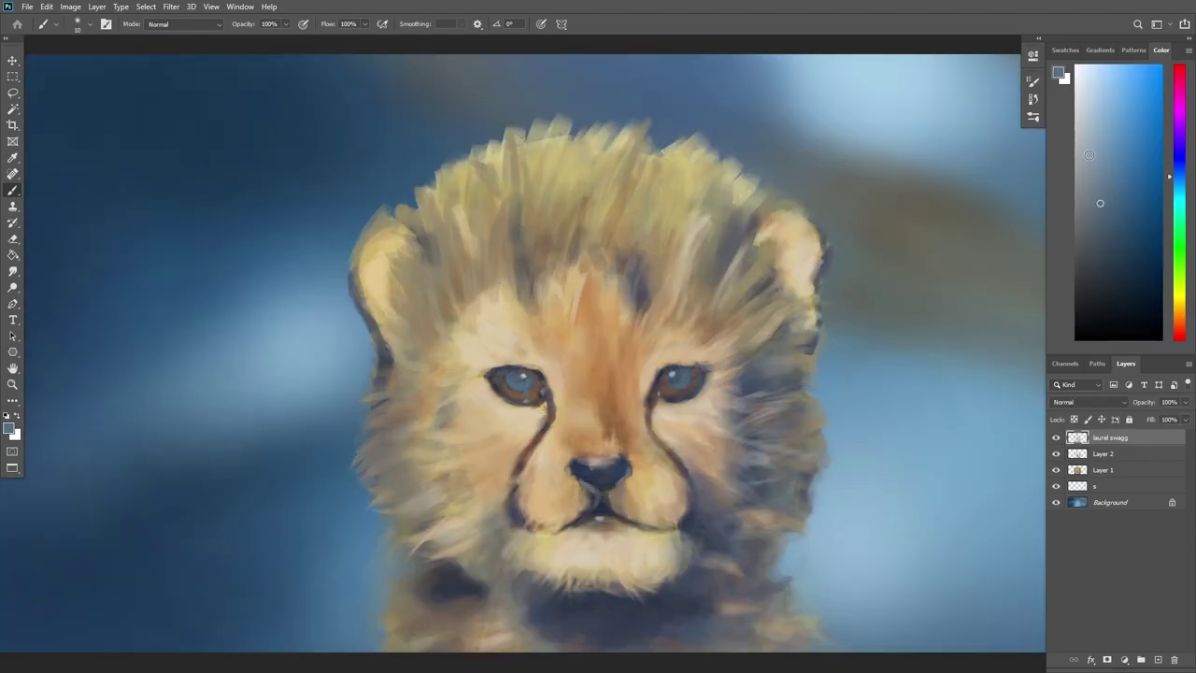
{"action": "left_click", "coordinate": [1091, 78]}
{"action": "left_click", "coordinate": [524, 390], "text": "alt"}
{"action": "left_click", "coordinate": [676, 363], "text": "alt"}
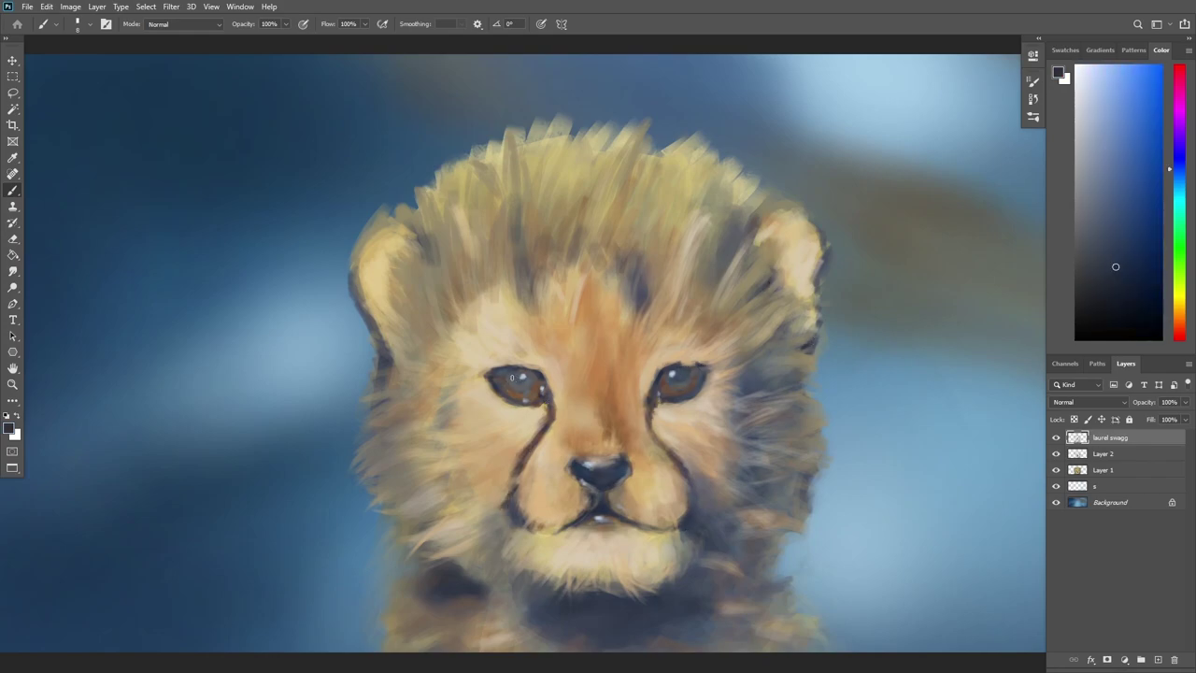
{"action": "key", "text": "ctrl+minus"}
Brush light tan fur strokes over the head and forehead, then pick beige and pale blue.
{"action": "left_click", "coordinate": [539, 316], "text": "alt"}
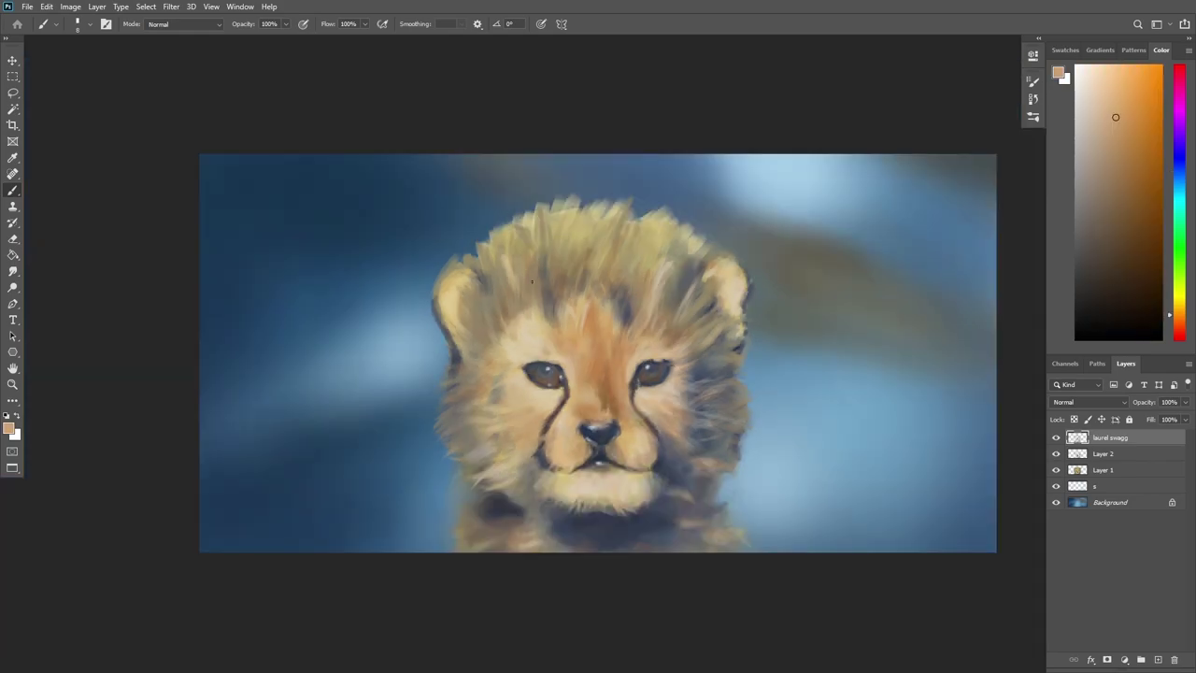
{"action": "left_click", "coordinate": [535, 353], "text": "alt"}
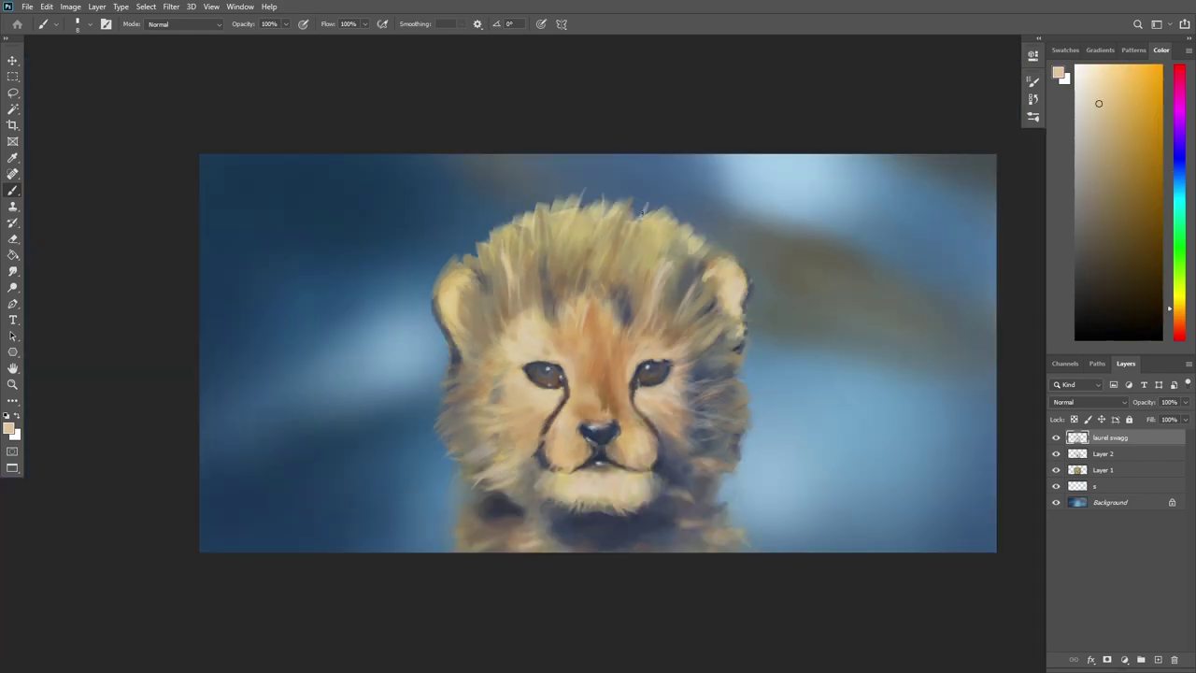
{"action": "left_click_drag", "start_coordinate": [643, 210], "coordinate": [624, 265]}
{"action": "left_click_drag", "start_coordinate": [713, 276], "coordinate": [708, 291]}
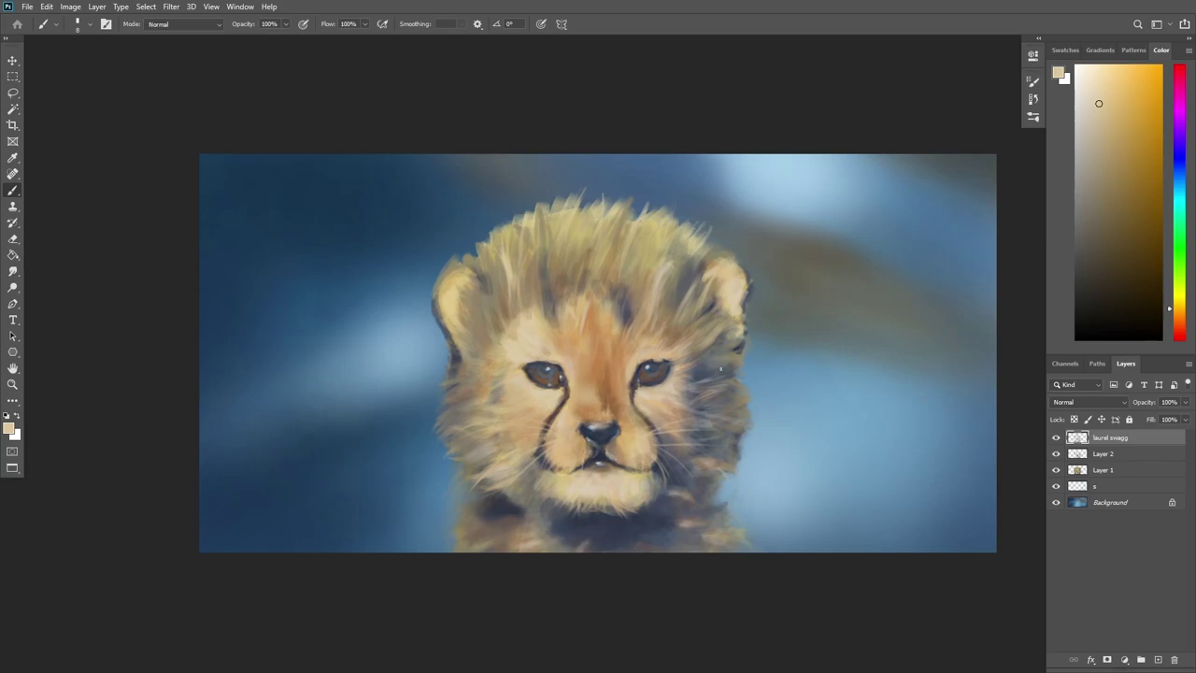
{"action": "mouse_move", "coordinate": [580, 297]}
{"action": "left_mouse_down"}
{"action": "mouse_move", "coordinate": [589, 263]}
{"action": "mouse_move", "coordinate": [553, 319]}
{"action": "mouse_move", "coordinate": [562, 353]}
{"action": "left_mouse_up"}
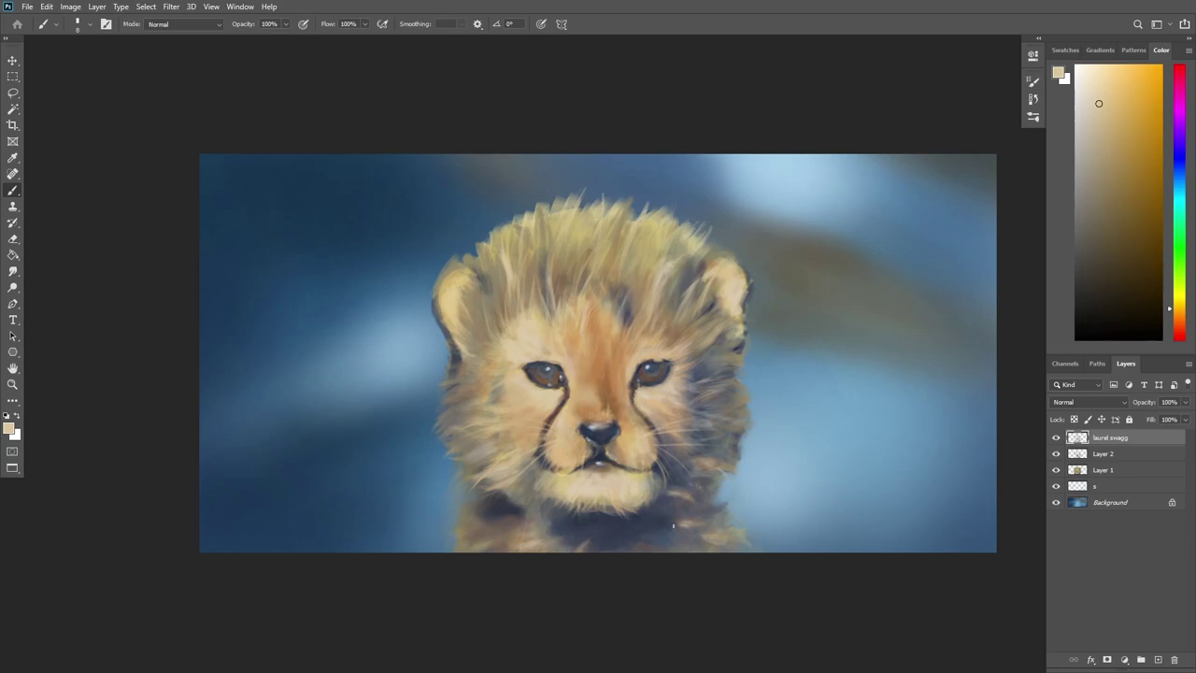
{"action": "left_click", "coordinate": [678, 446], "text": "alt"}
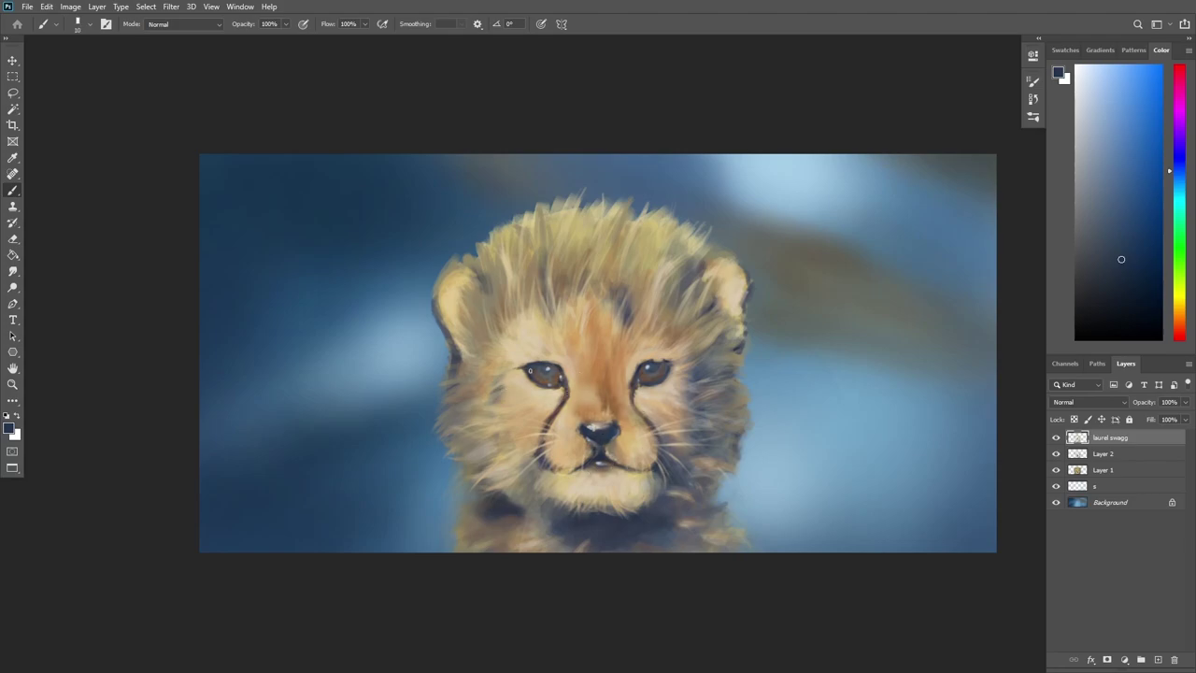
{"action": "left_click", "coordinate": [670, 449], "text": "alt"}
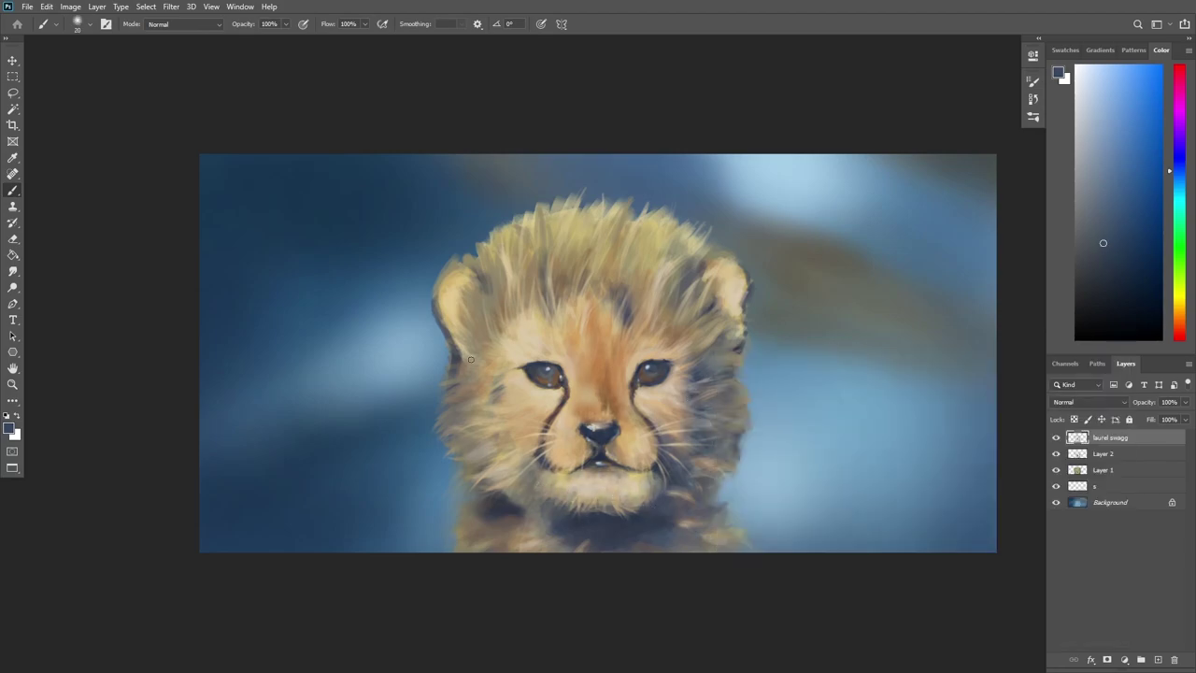
Paint more fine whiskers with a smaller brush, sampling tan, cream and blue-grey tones.
{"action": "left_click", "coordinate": [470, 359], "text": "alt"}
{"action": "key", "text": "bracketleft"}
{"action": "key", "text": "bracketleft"}
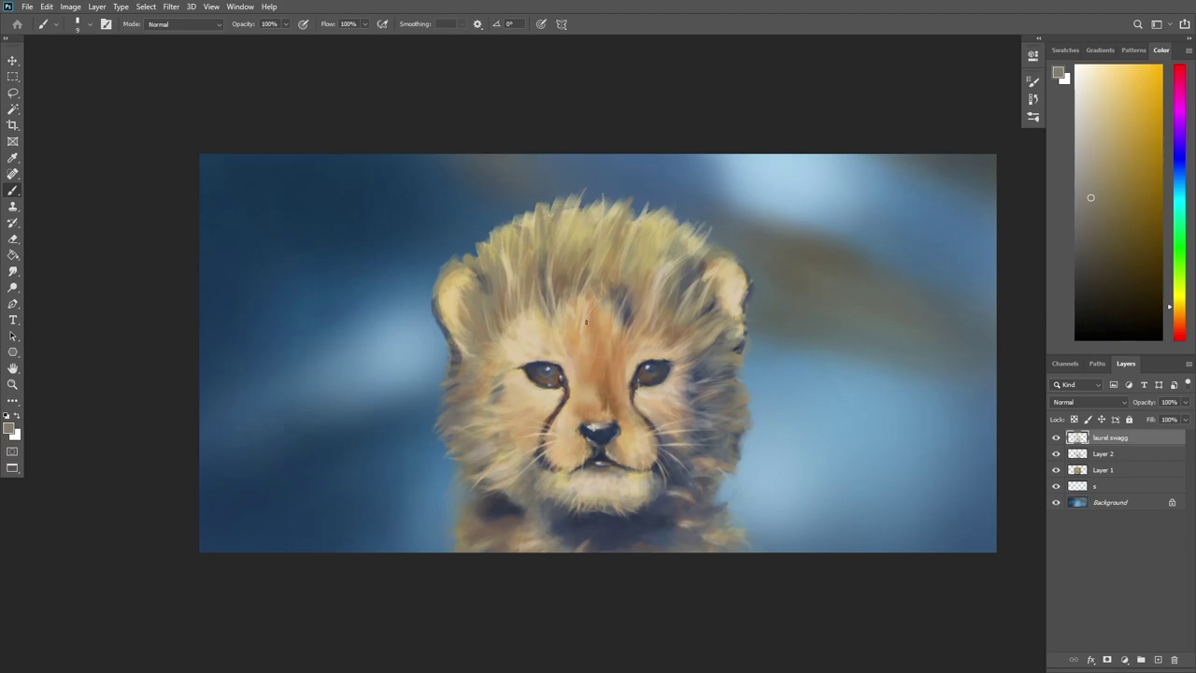
{"action": "left_click", "coordinate": [558, 303], "text": "alt"}
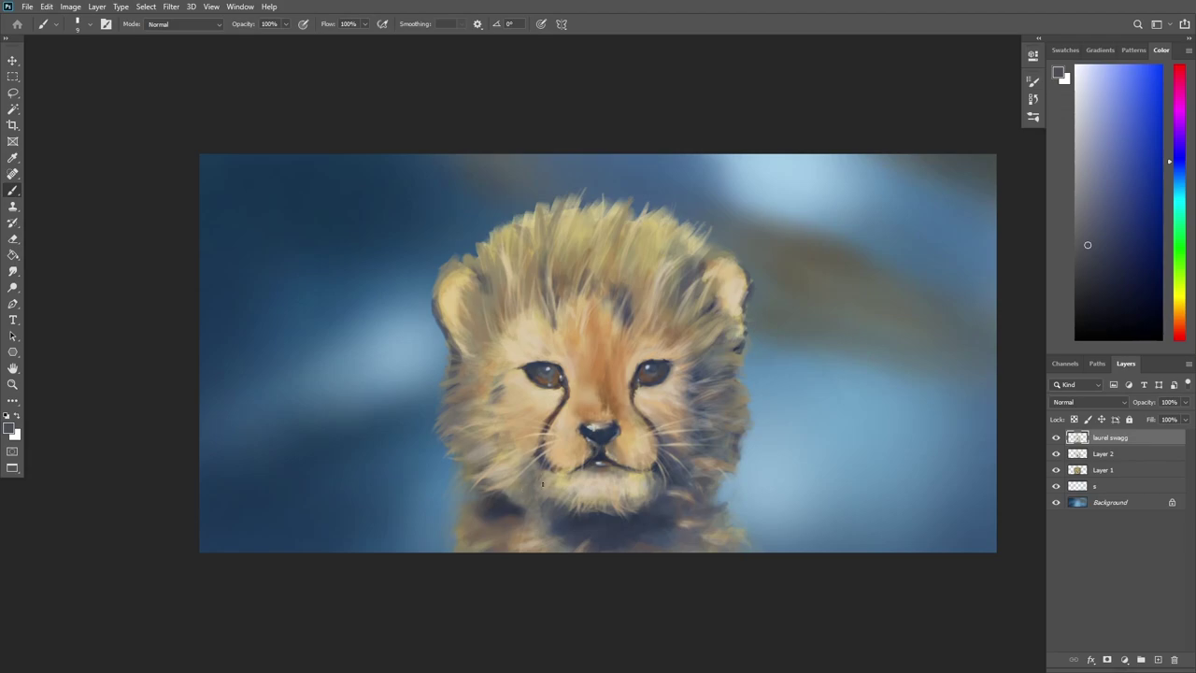
{"action": "left_click", "coordinate": [520, 495], "text": "alt"}
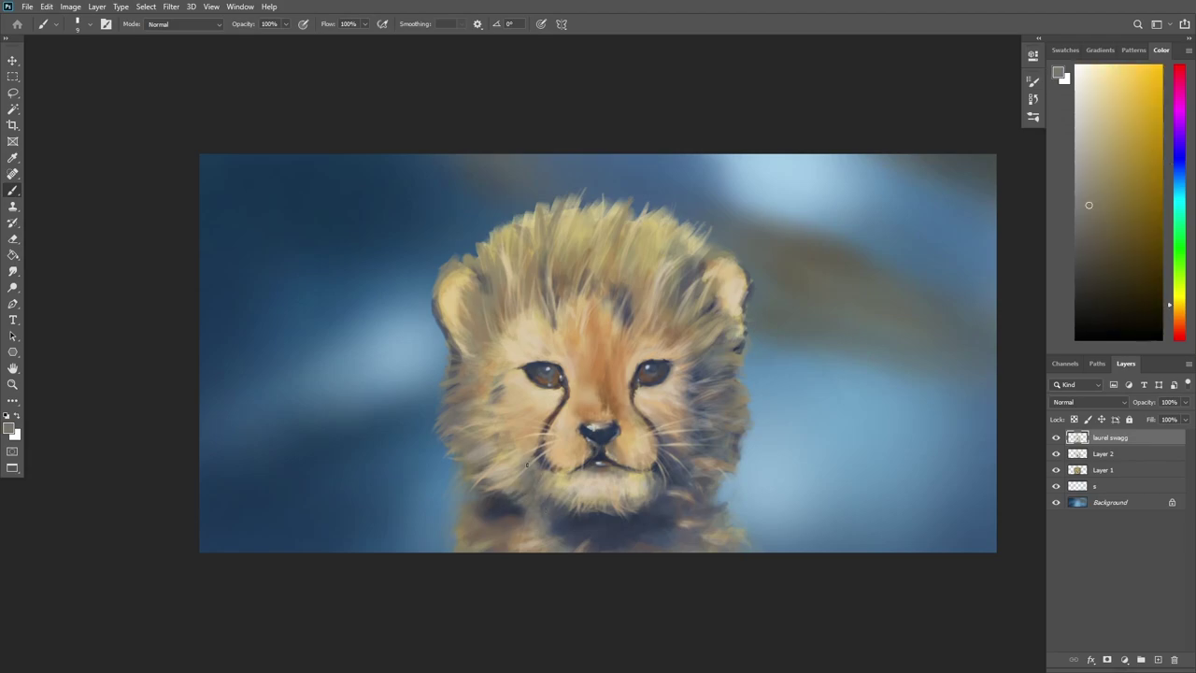
{"action": "left_click", "coordinate": [561, 485], "text": "alt"}
{"action": "left_click", "coordinate": [691, 360], "text": "alt"}
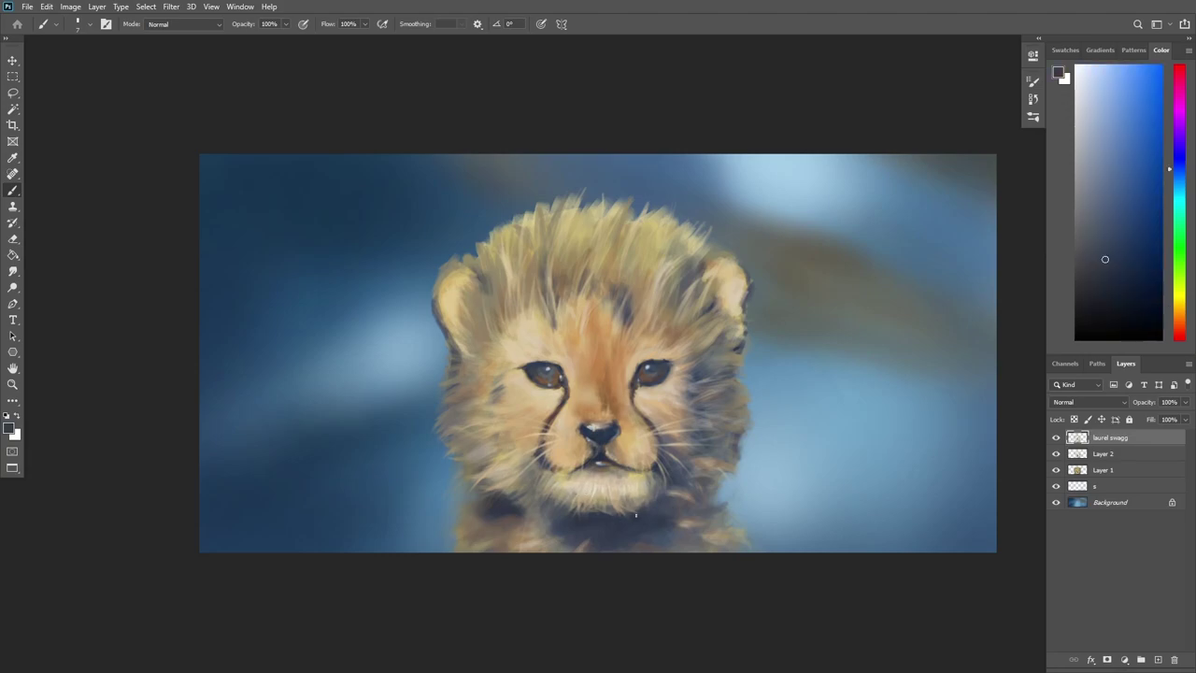
{"action": "left_click", "coordinate": [598, 509], "text": "alt"}
{"action": "left_click", "coordinate": [636, 224], "text": "alt"}
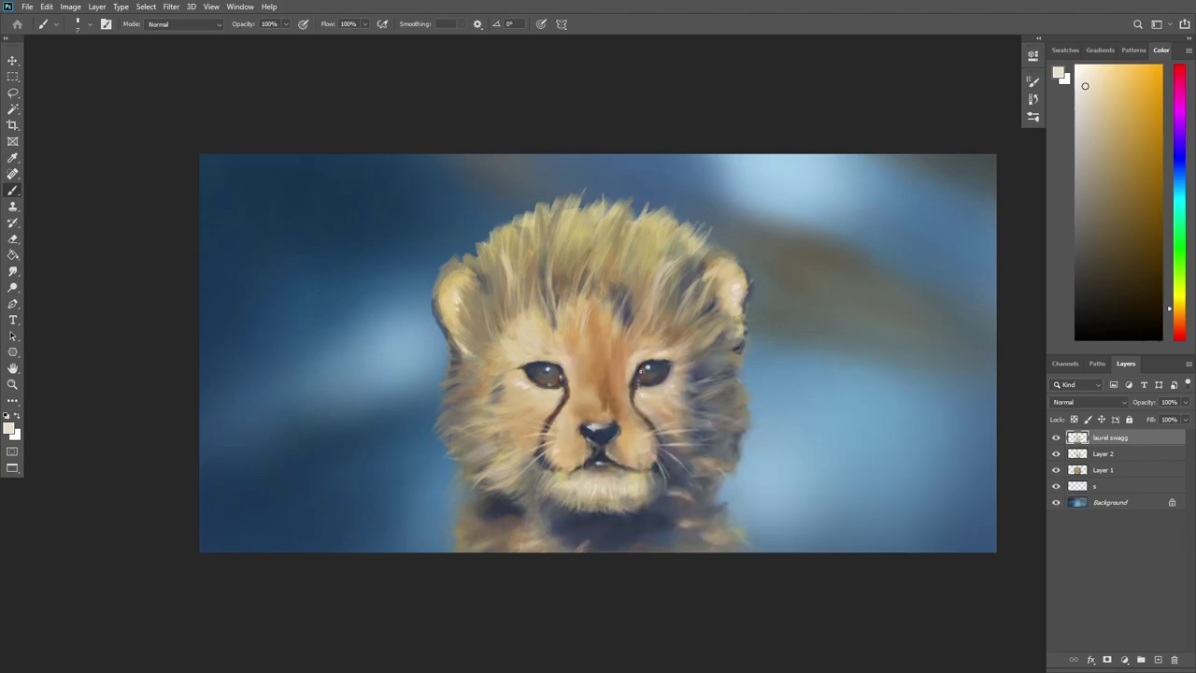
{"action": "left_click", "coordinate": [645, 374], "text": "alt"}
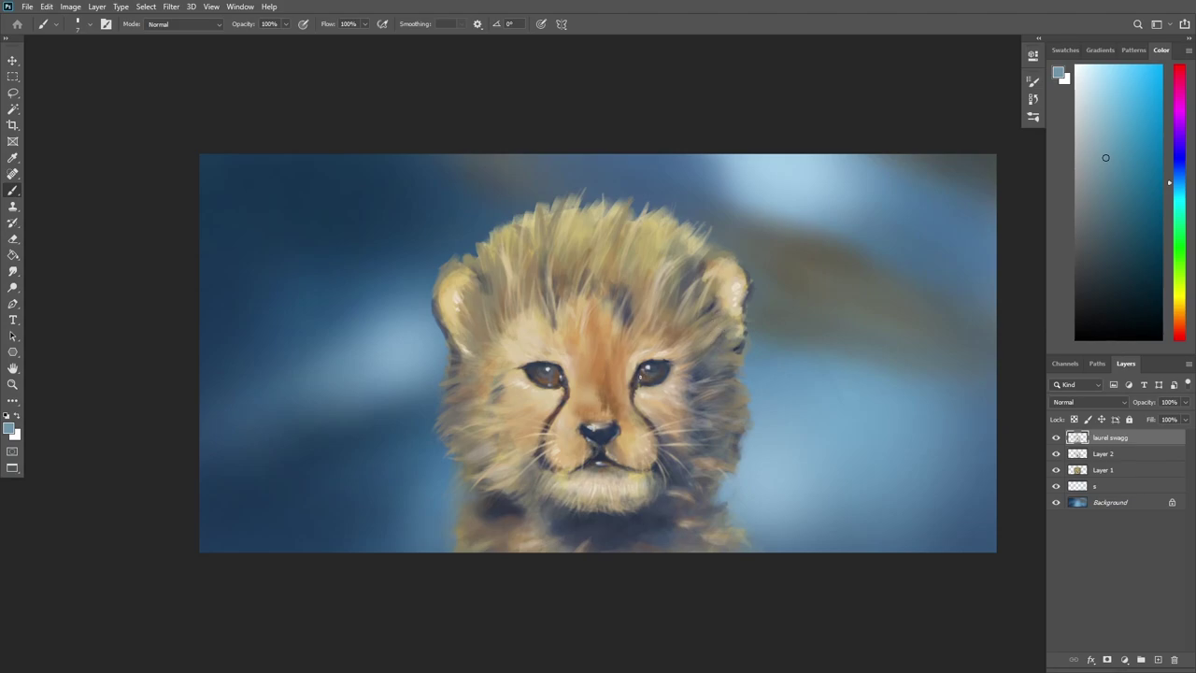
Dab teal-green eye highlights, then merge Layer 2 and Layer 1 into laurel swagg.
{"action": "right_click", "coordinate": [748, 342], "text": "alt+shift"}
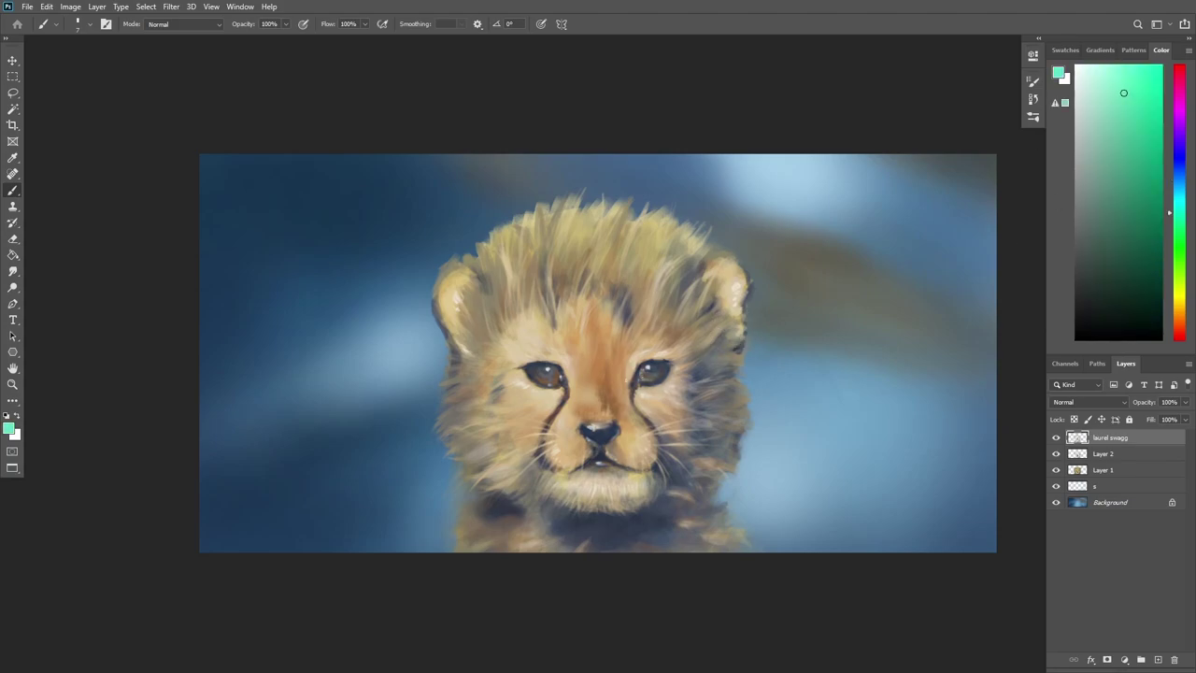
{"action": "left_click", "coordinate": [540, 376]}
{"action": "left_click", "coordinate": [601, 352], "text": "alt"}
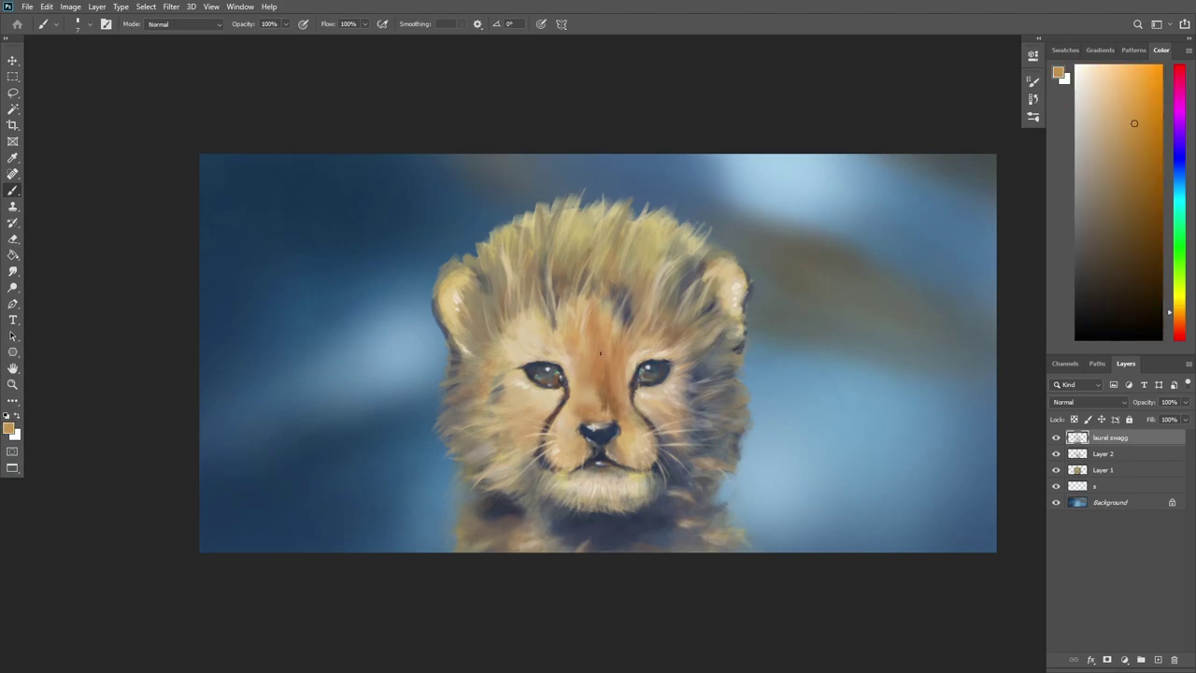
{"action": "left_click", "coordinate": [558, 411], "text": "alt"}
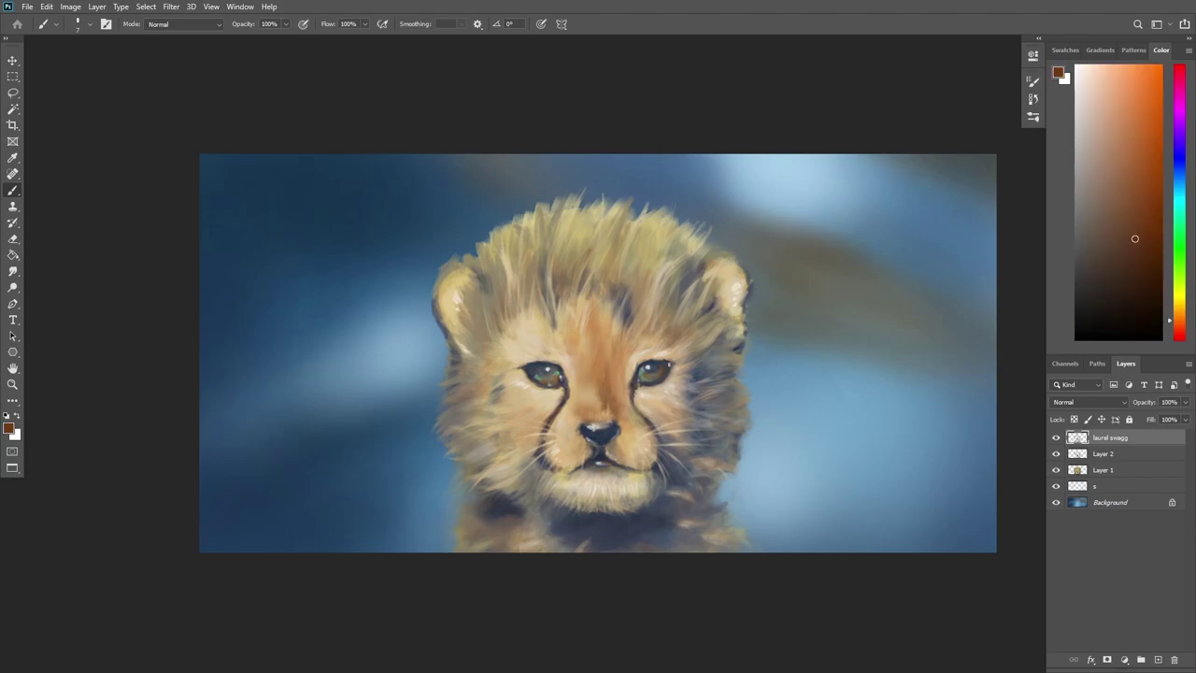
{"action": "left_click", "coordinate": [451, 266], "text": "alt"}
{"action": "key", "text": "ctrl+e"}
{"action": "key", "text": "ctrl+e"}
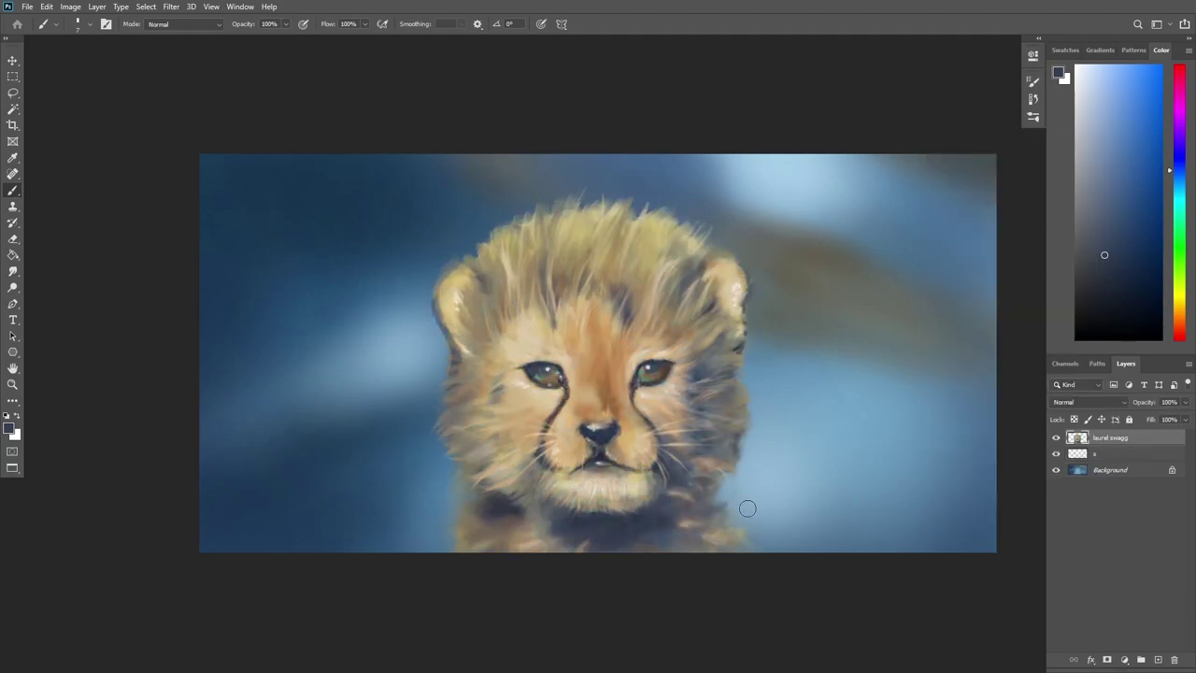
Add a new empty layer, enlarge the brush and sample a light tan.
{"action": "key", "text": "ctrl+shift+alt+n"}
{"action": "left_click", "coordinate": [446, 331], "text": "alt"}
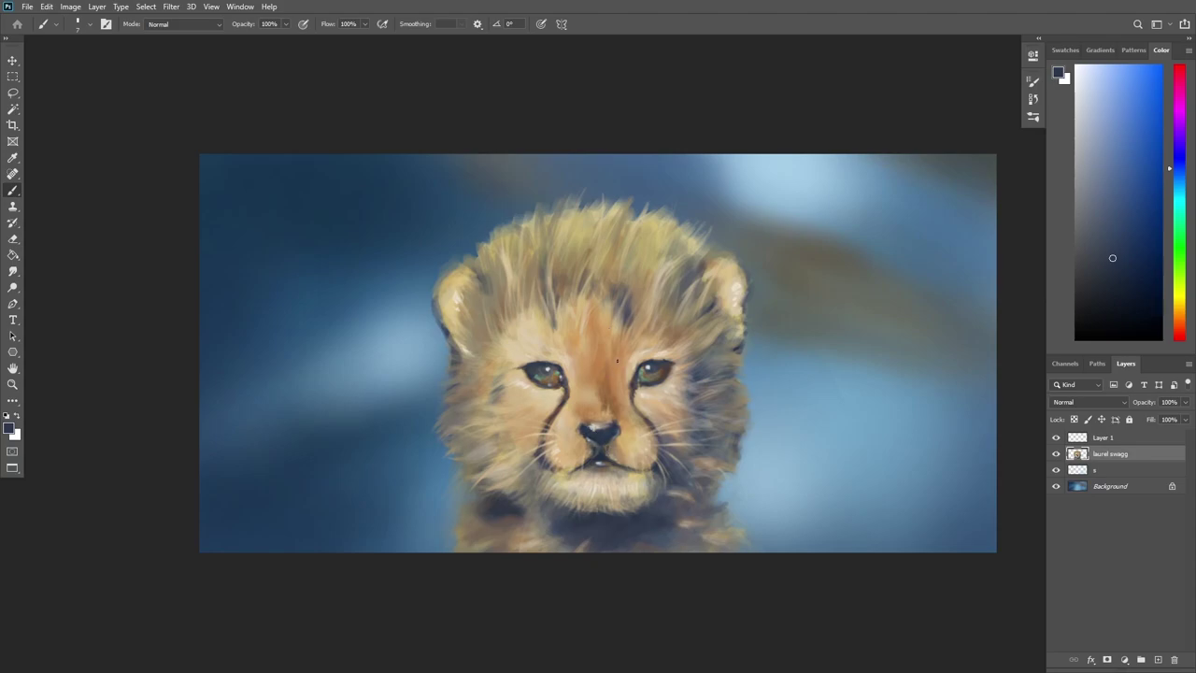
{"action": "key", "text": "bracketright"}
{"action": "left_click", "coordinate": [700, 398], "text": "alt"}
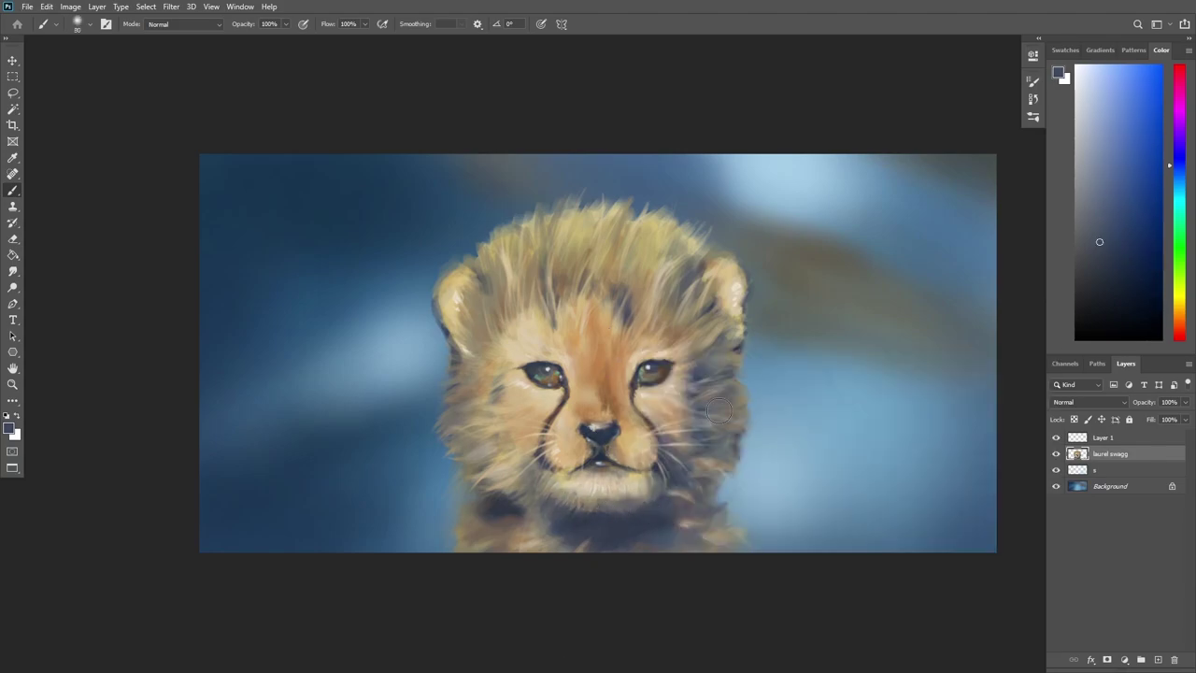
{"action": "left_click", "coordinate": [738, 499], "text": "alt"}
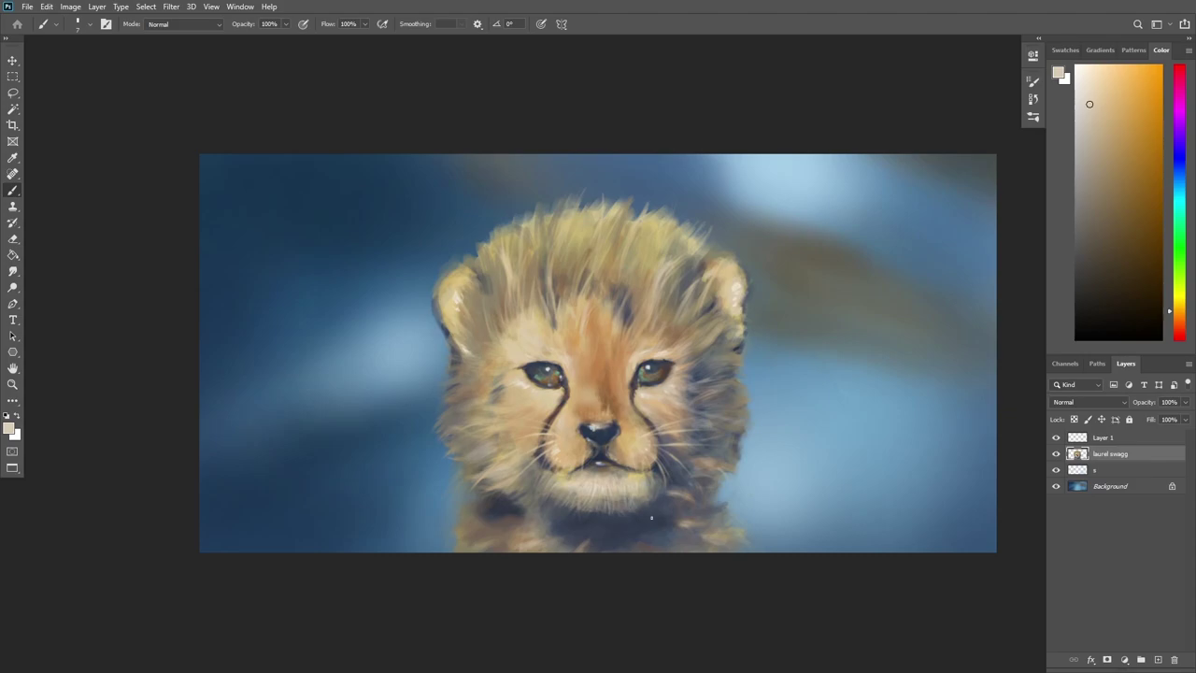
{"action": "left_click", "coordinate": [592, 493], "text": "alt"}
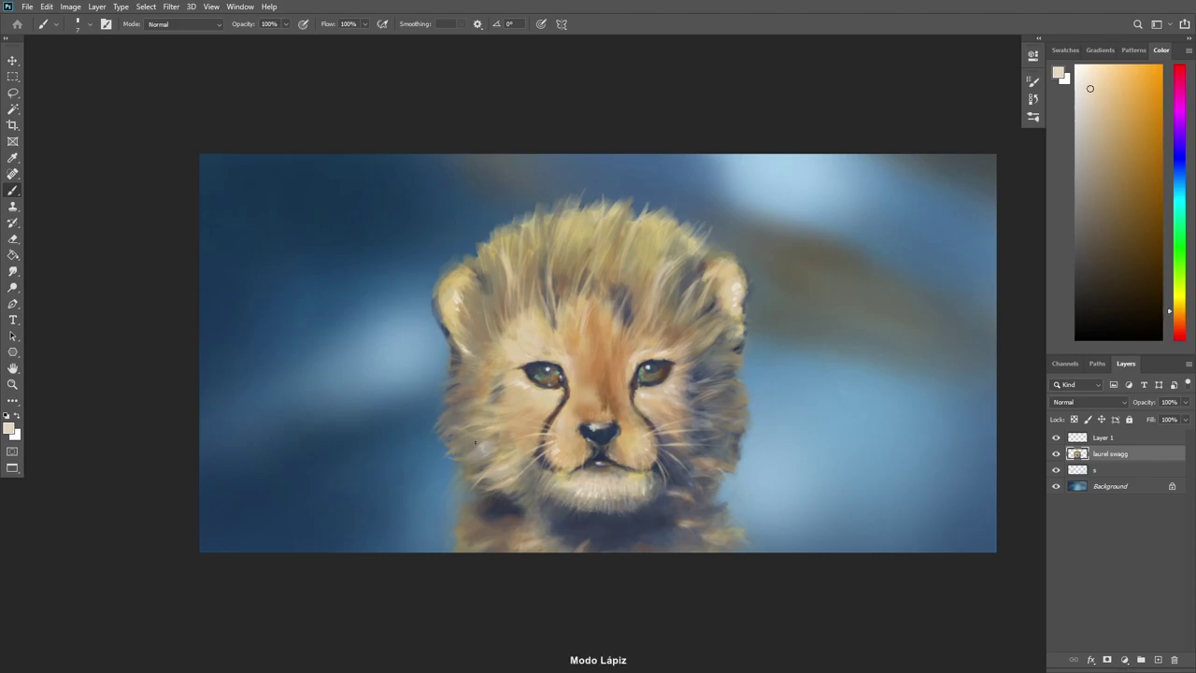
Write a light tan signature in the lower-right corner, undoing the last strokes.
{"action": "key", "text": "alt+bracketright"}
{"action": "left_click_drag", "start_coordinate": [882, 539], "coordinate": [895, 535]}
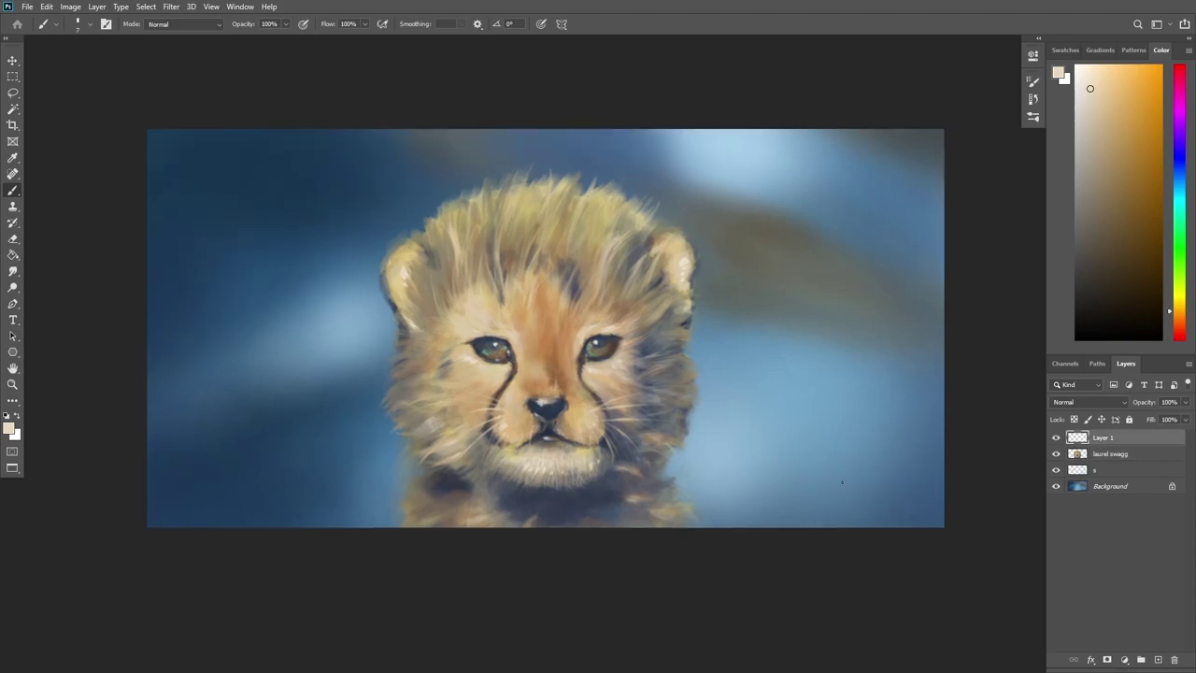
{"action": "scroll", "coordinate": [853, 428], "scroll_direction": "up", "scroll_amount": 2}
{"action": "left_click_drag", "start_coordinate": [852, 428], "coordinate": [864, 504]}
{"action": "mouse_move", "coordinate": [867, 505]}
{"action": "left_mouse_down"}
{"action": "mouse_move", "coordinate": [901, 491]}
{"action": "mouse_move", "coordinate": [948, 509]}
{"action": "mouse_move", "coordinate": [904, 502]}
{"action": "mouse_move", "coordinate": [935, 501]}
{"action": "left_mouse_up"}
{"action": "key", "text": "ctrl+z"}
{"action": "key", "text": "ctrl+z"}
Add two more short strokes to the lower-right signature.
{"action": "left_click", "coordinate": [955, 509], "text": "shift"}
{"action": "left_click", "coordinate": [913, 472], "text": "shift"}
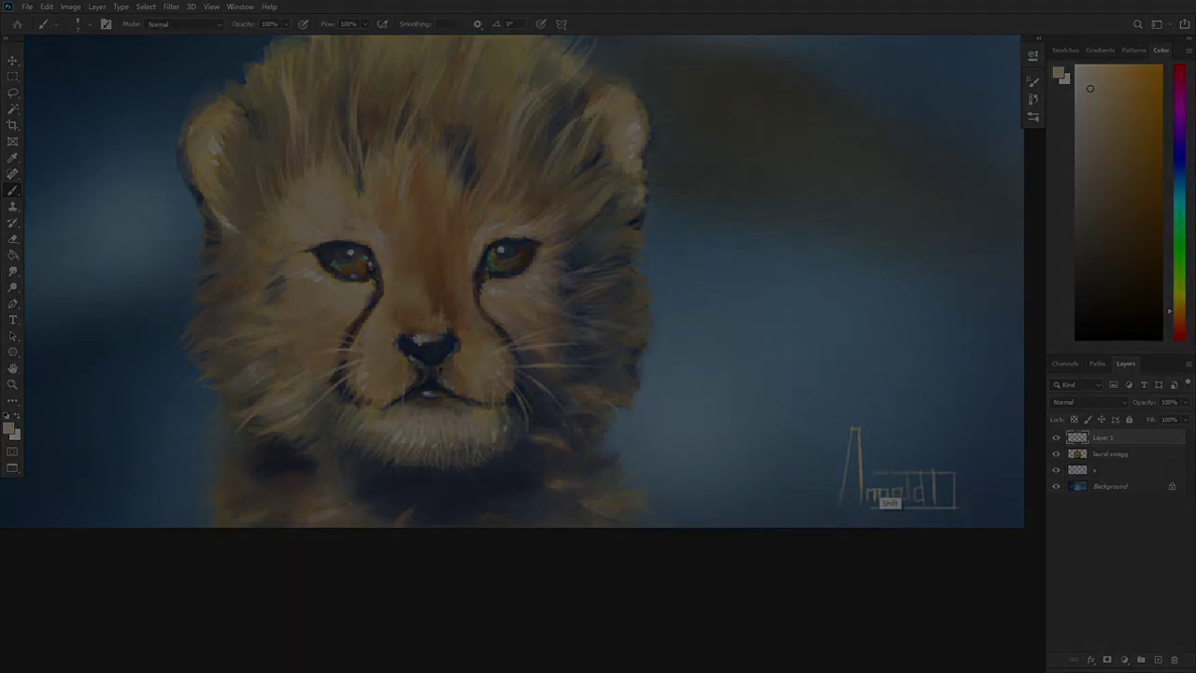